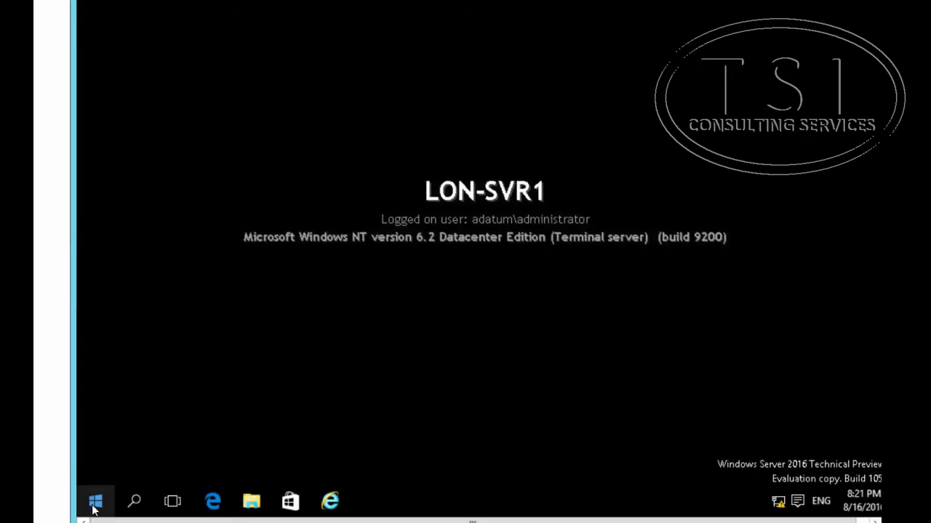
# - Pin Server Manager to the taskbar and open it from there
pyautogui.click(92, 513)
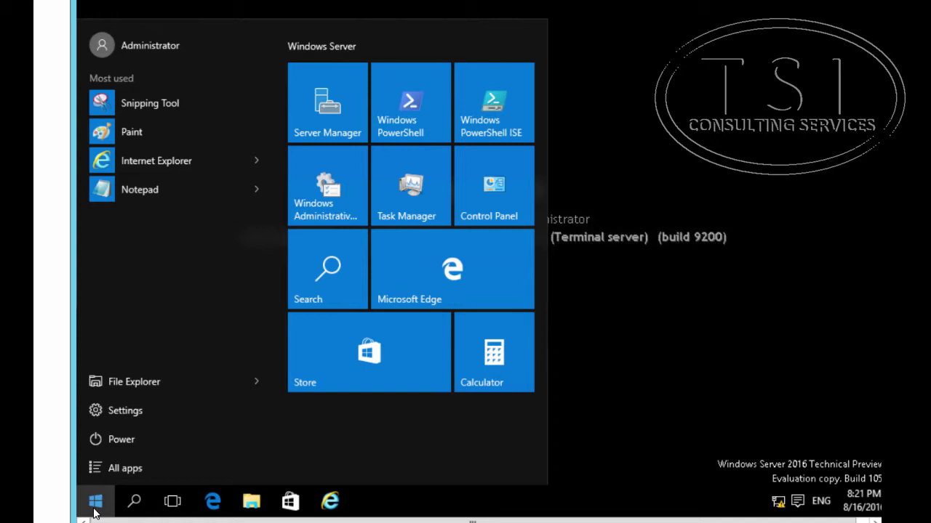
pyautogui.click(113, 470)
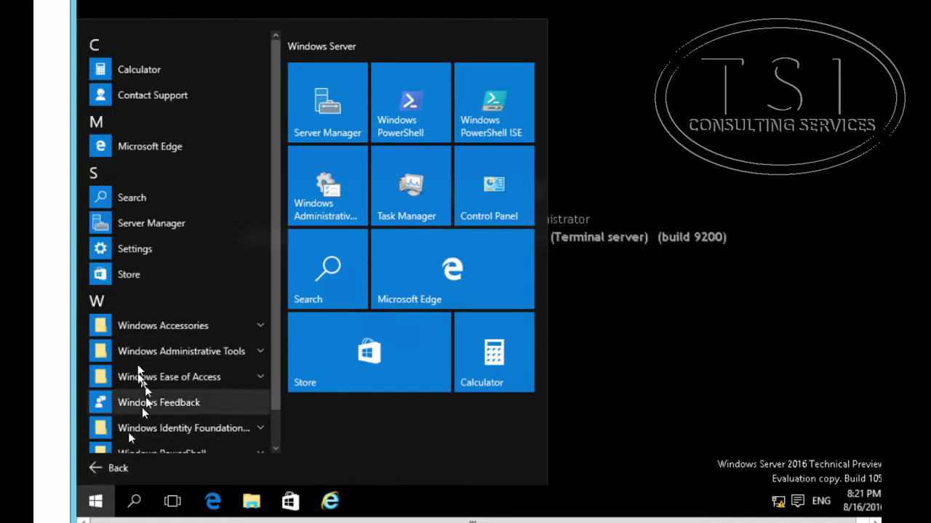
pyautogui.rightClick(157, 221)
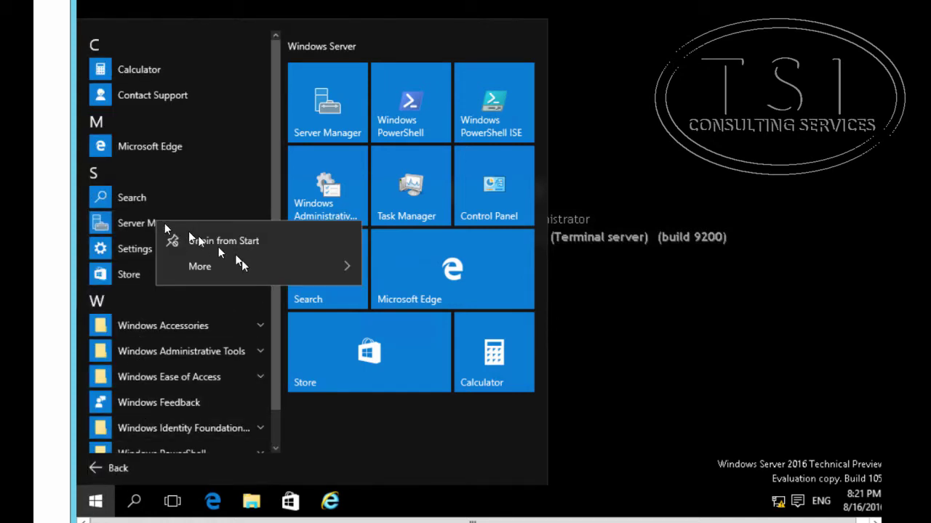
pyautogui.moveTo(247, 269)
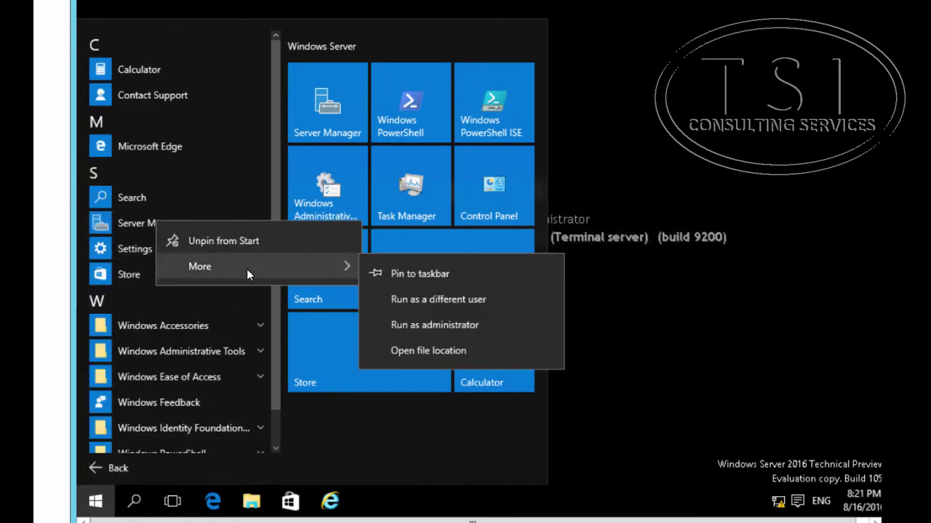
pyautogui.click(398, 275)
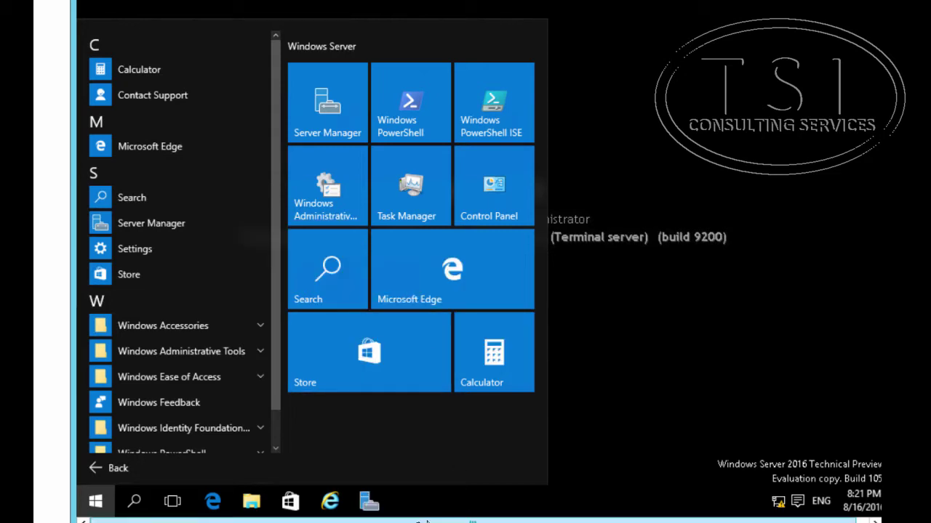
pyautogui.click(372, 503)
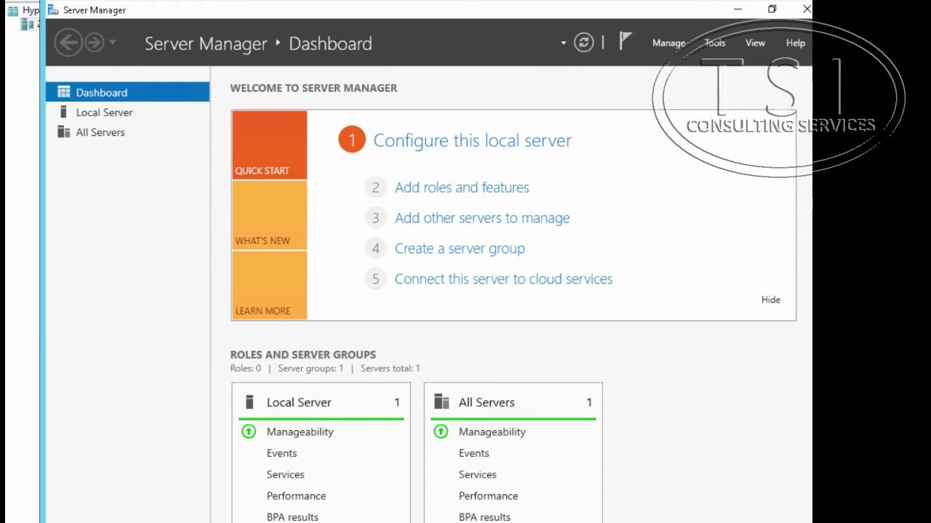
# - Start adding roles and features with a role-based or feature-based installation on LON-SVR1, continuing to the server roles
pyautogui.click(661, 43)
pyautogui.click(677, 62)
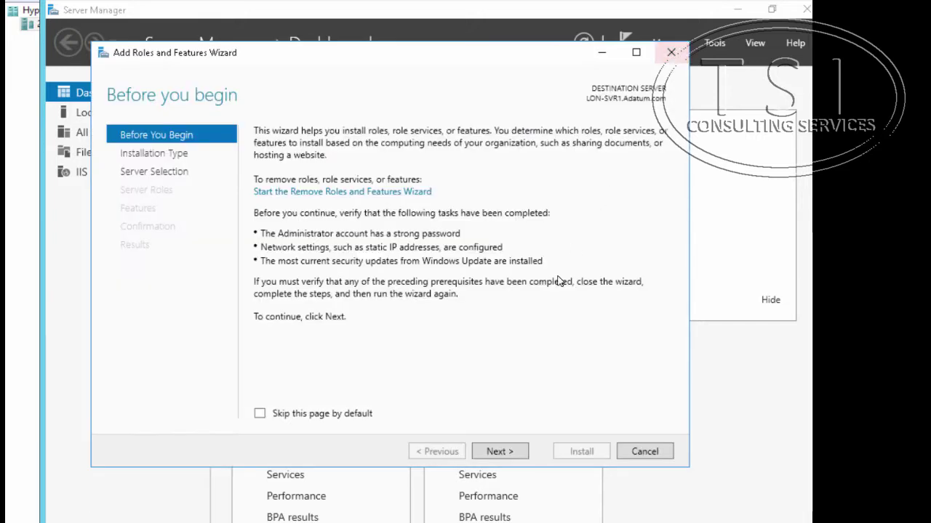
pyautogui.click(487, 453)
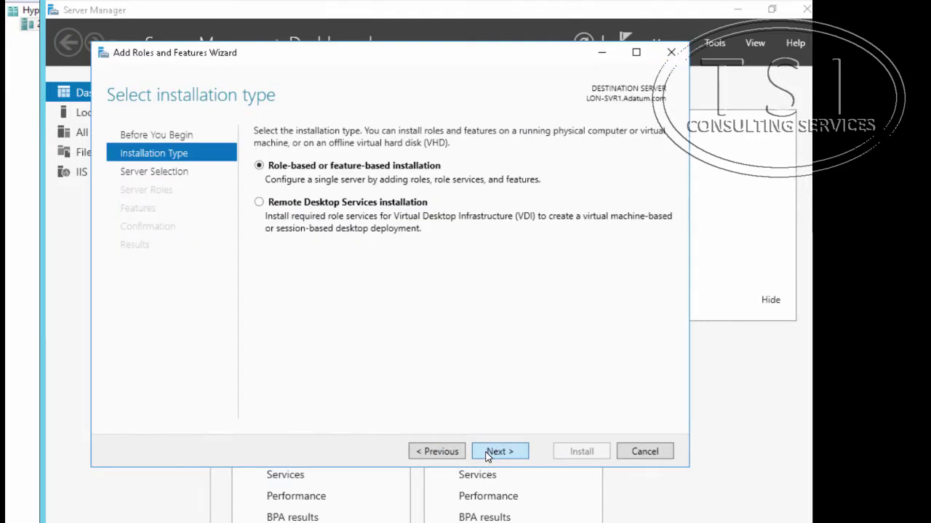
pyautogui.click(488, 453)
pyautogui.click(487, 453)
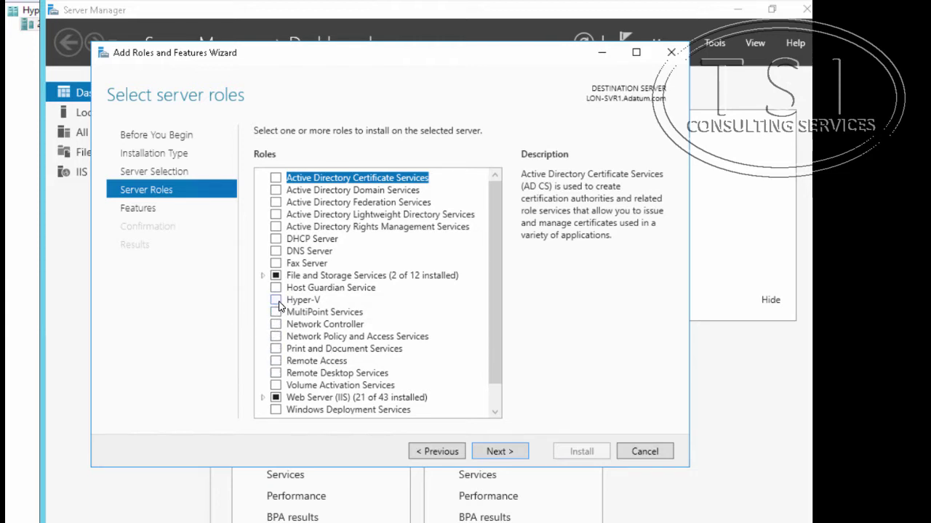
# - Select the iSCSI Target Server role service under File and Storage Services, File and iSCSI Services
pyautogui.click(263, 275)
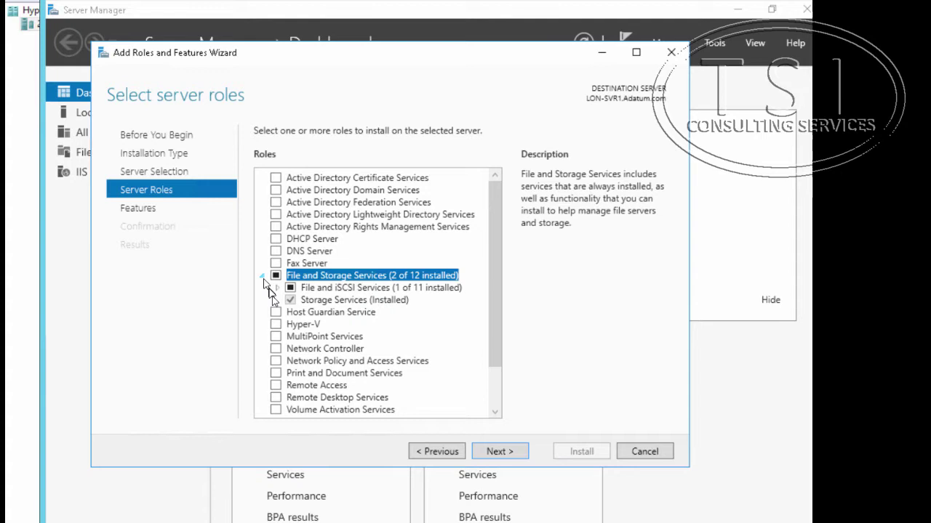
pyautogui.click(275, 288)
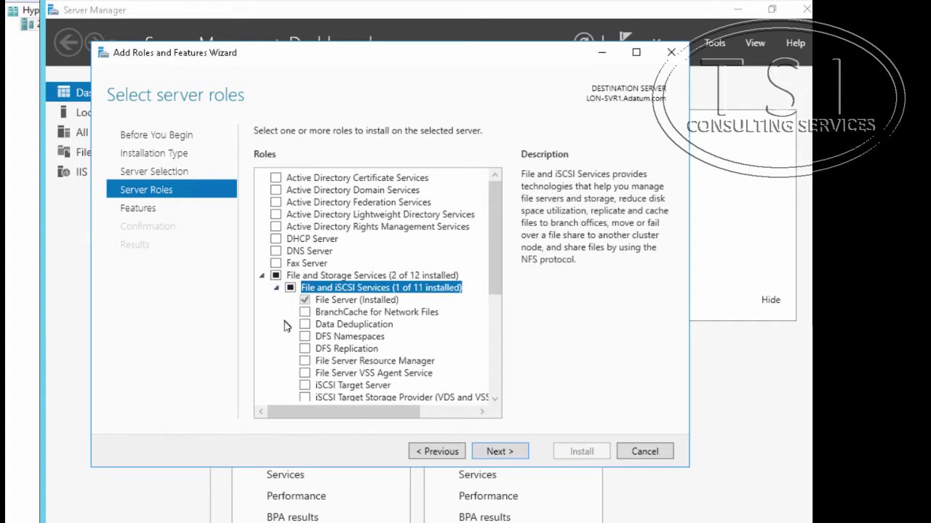
pyautogui.scroll(-2, 283, 327)
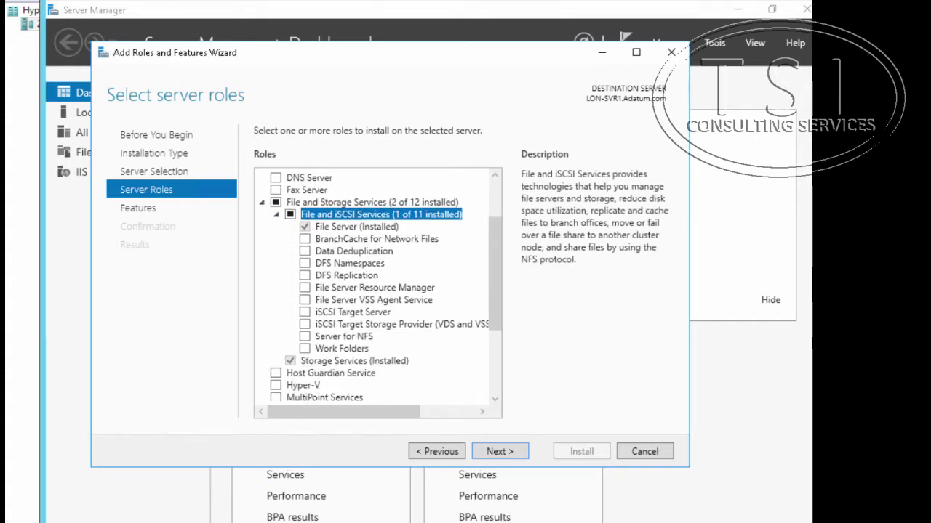
pyautogui.click(305, 313)
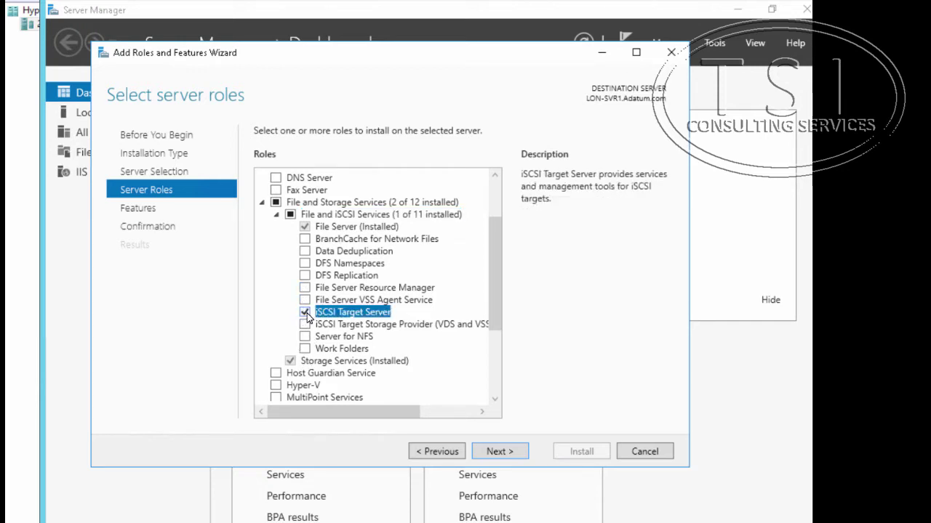
pyautogui.click(500, 452)
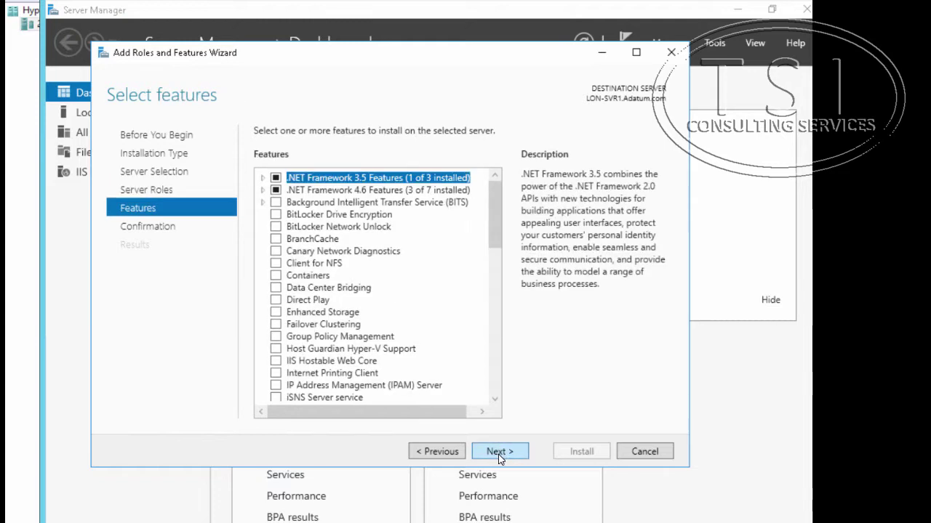
# - Keep the features unchanged, allow automatic restart of the destination server if required, and install the iSCSI Target Server
pyautogui.click(499, 451)
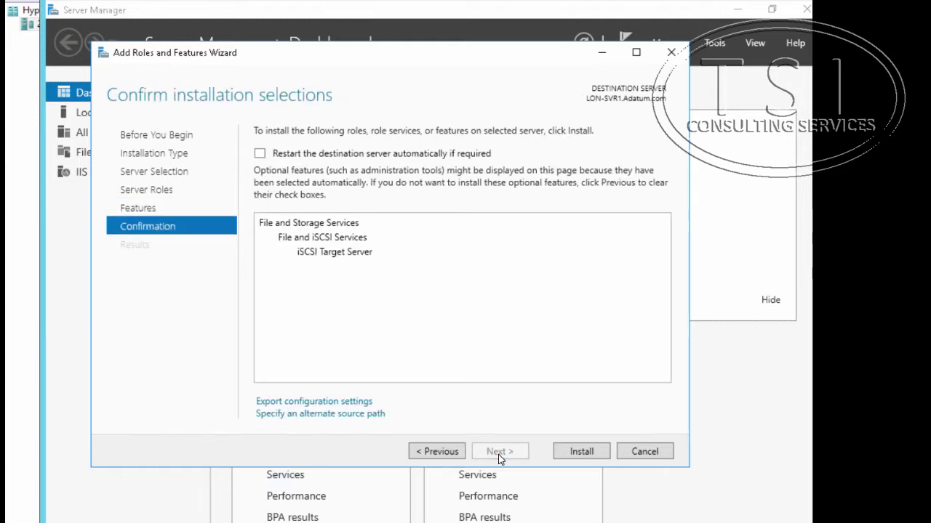
pyautogui.click(260, 153)
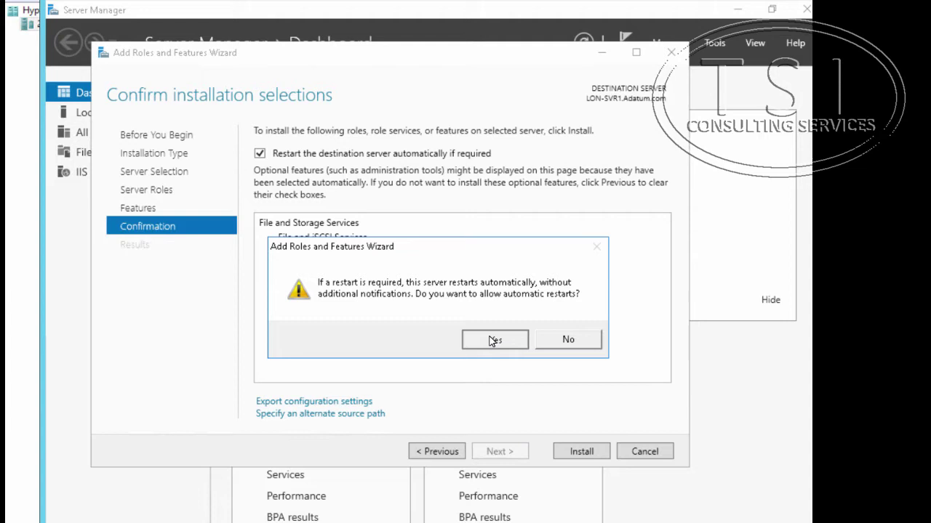
pyautogui.click(492, 339)
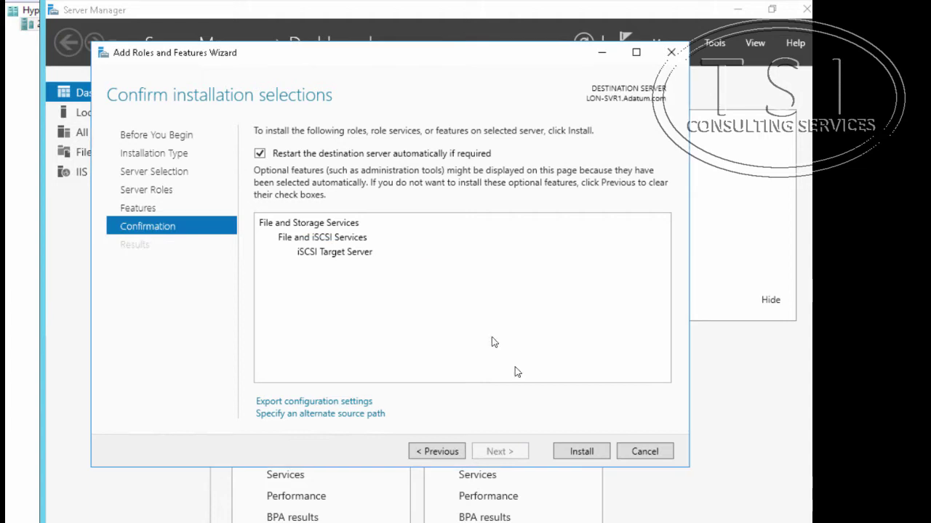
pyautogui.click(581, 451)
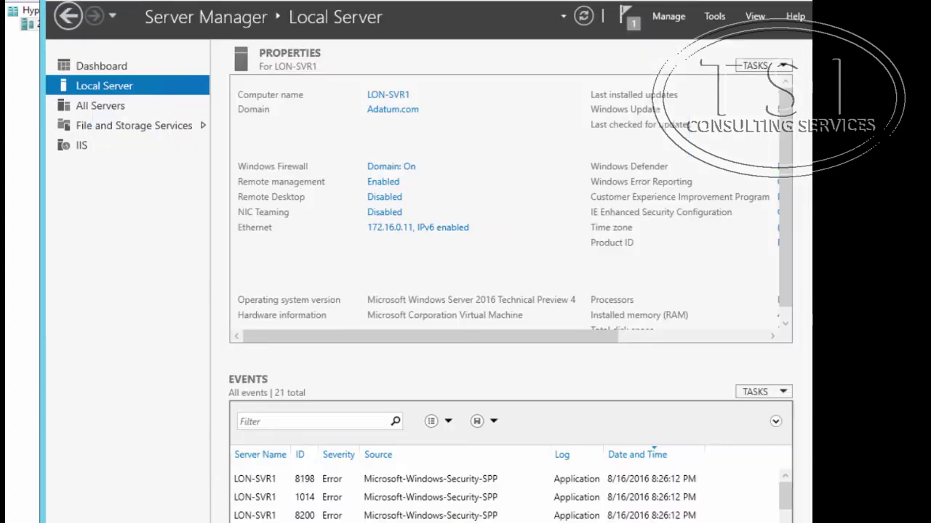
# - Start a new iSCSI virtual disk from File and Storage Services and store it on volume C:
pyautogui.click(88, 128)
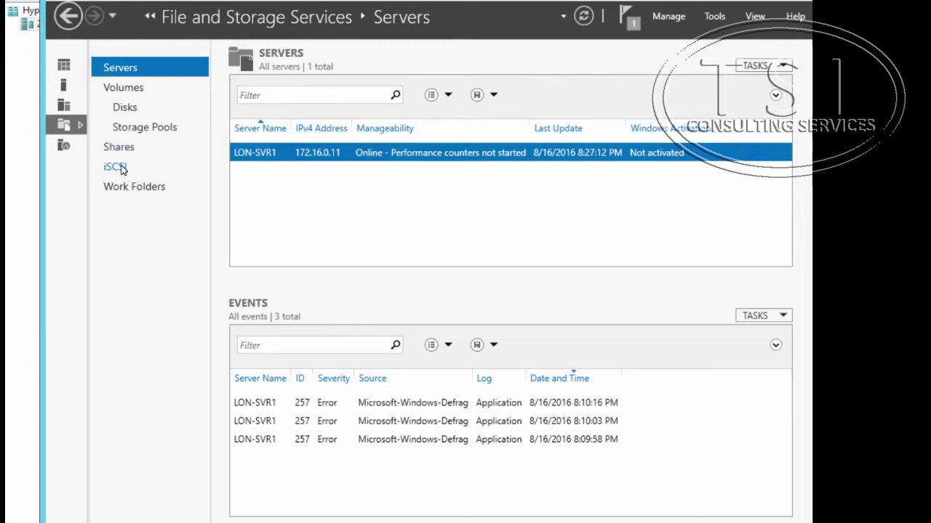
pyautogui.click(116, 167)
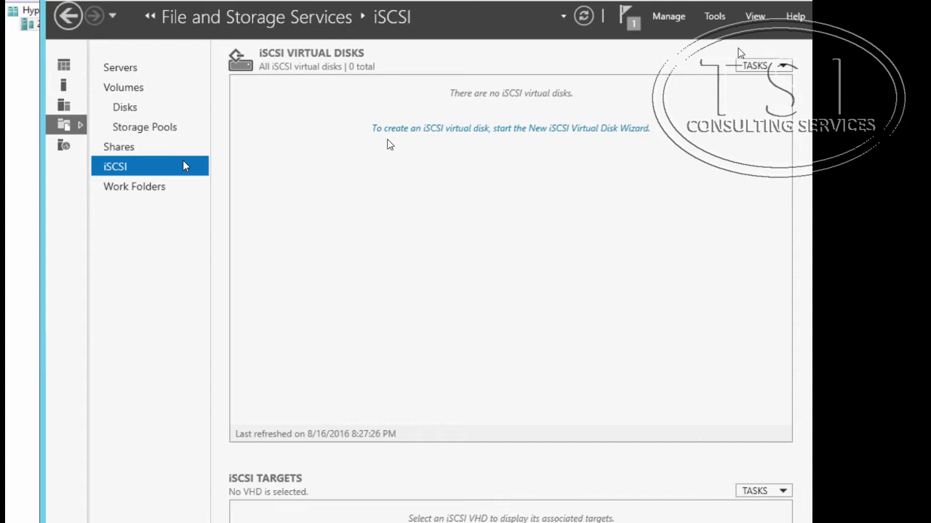
pyautogui.click(779, 67)
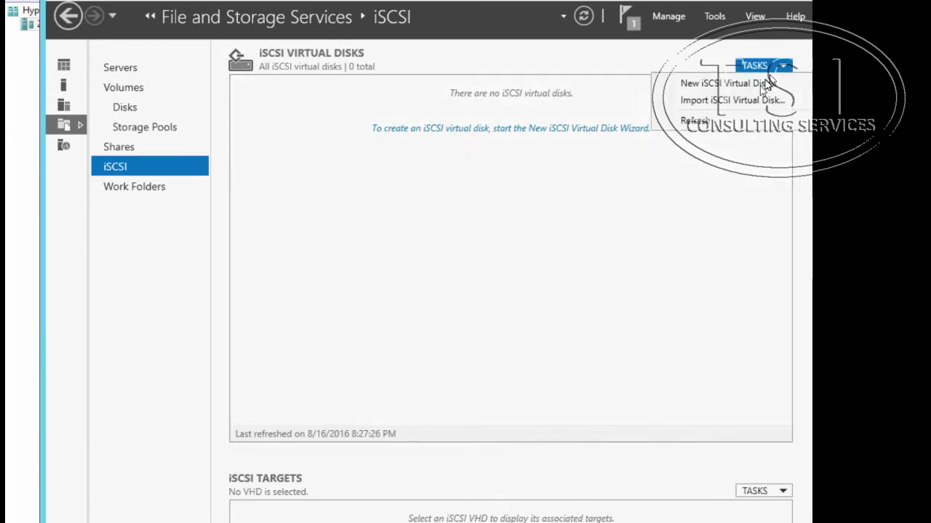
pyautogui.click(727, 84)
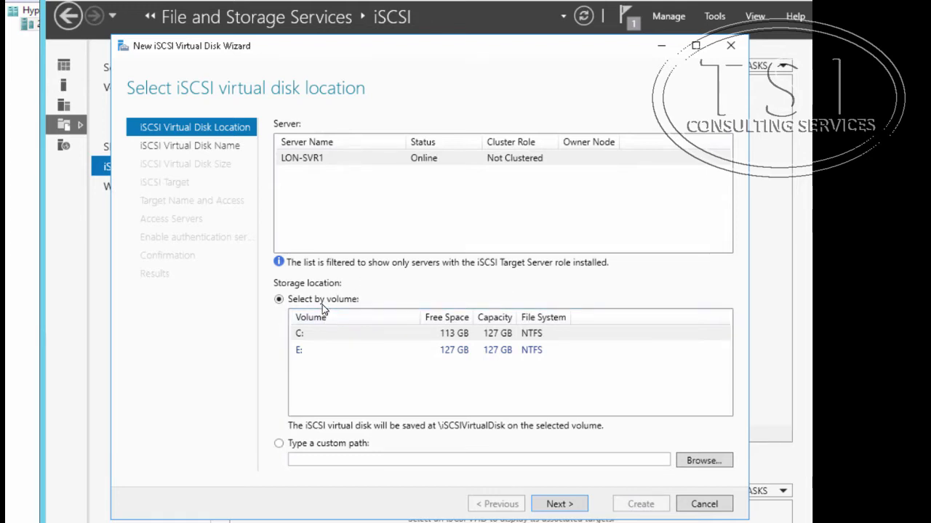
pyautogui.click(298, 335)
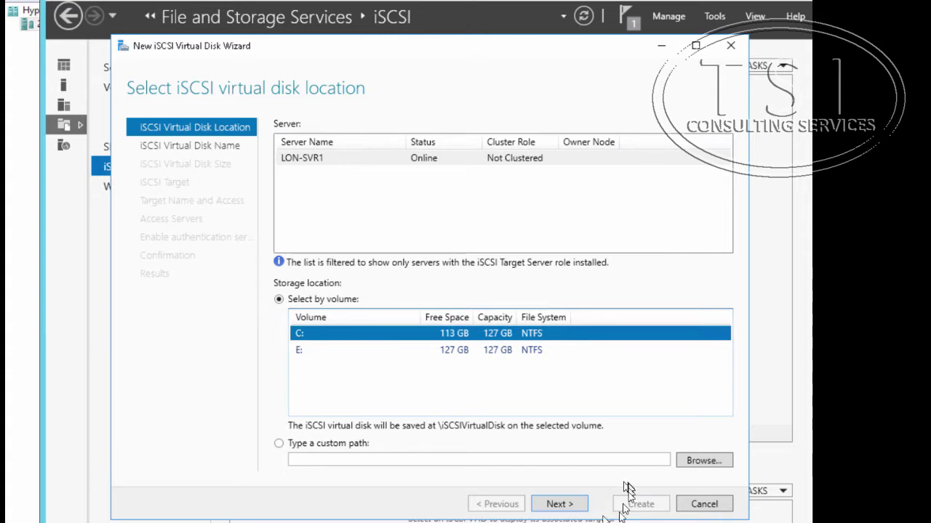
pyautogui.click(558, 503)
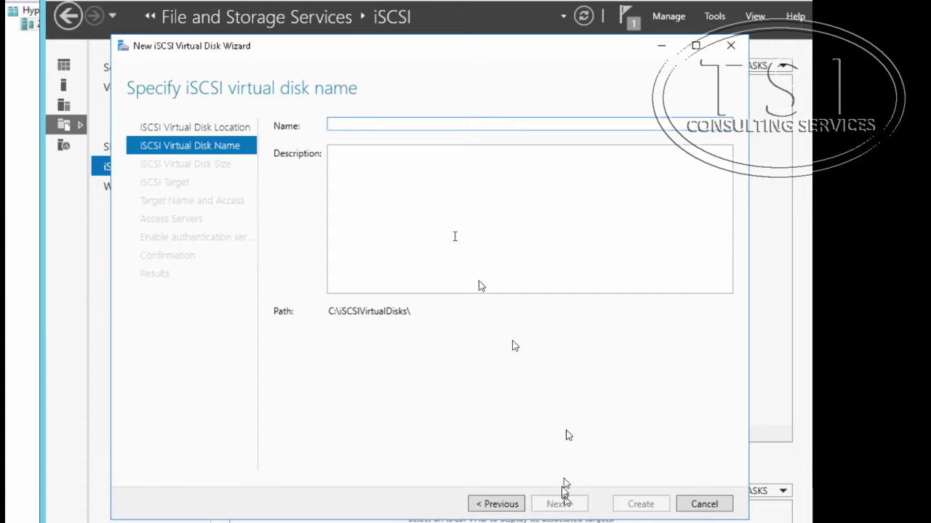
# - Name the iSCSI virtual disk iSCSIDisk1 and continue to its size settings
pyautogui.write('iS')
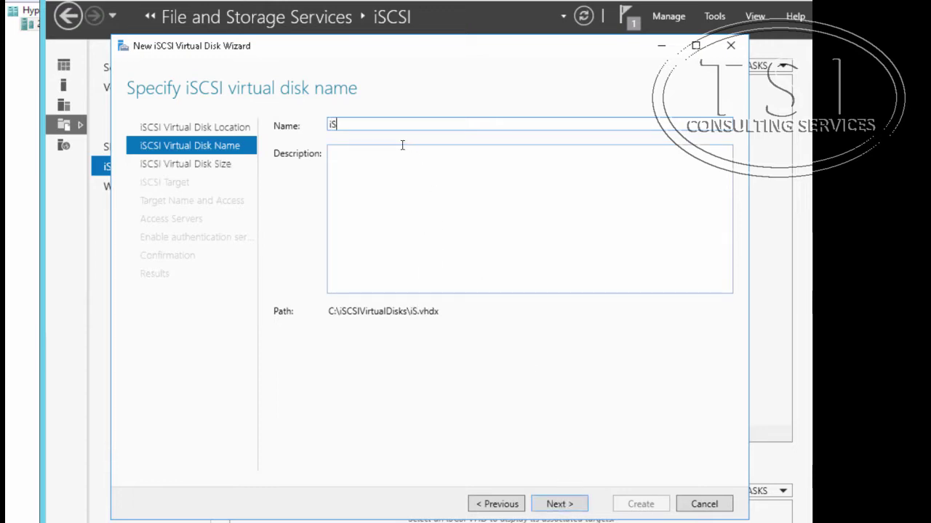
pyautogui.write('CSI')
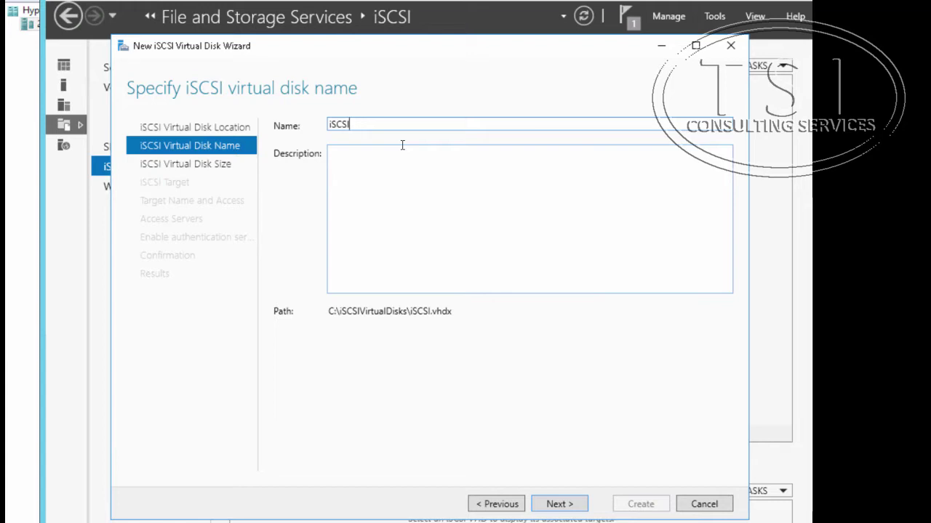
pyautogui.write('Disk')
pyautogui.hotkey('ctrl', 'a')
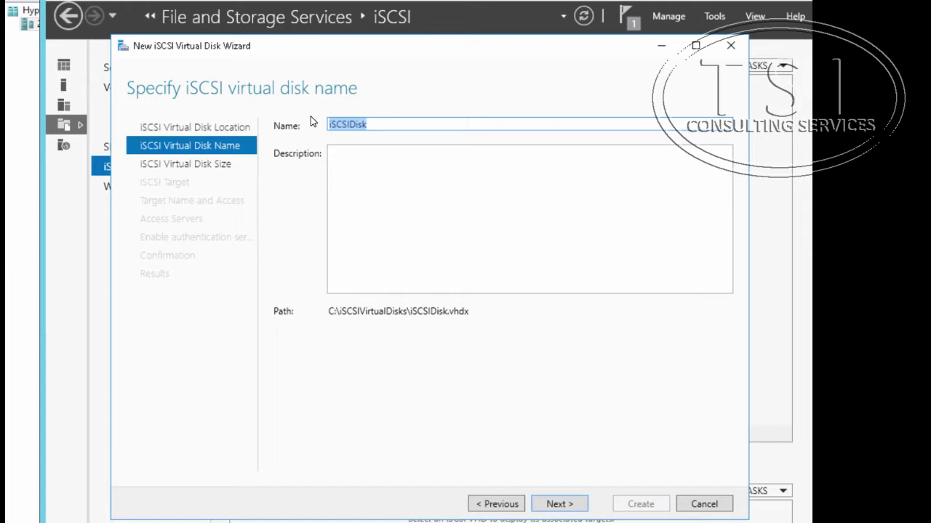
pyautogui.click(428, 125)
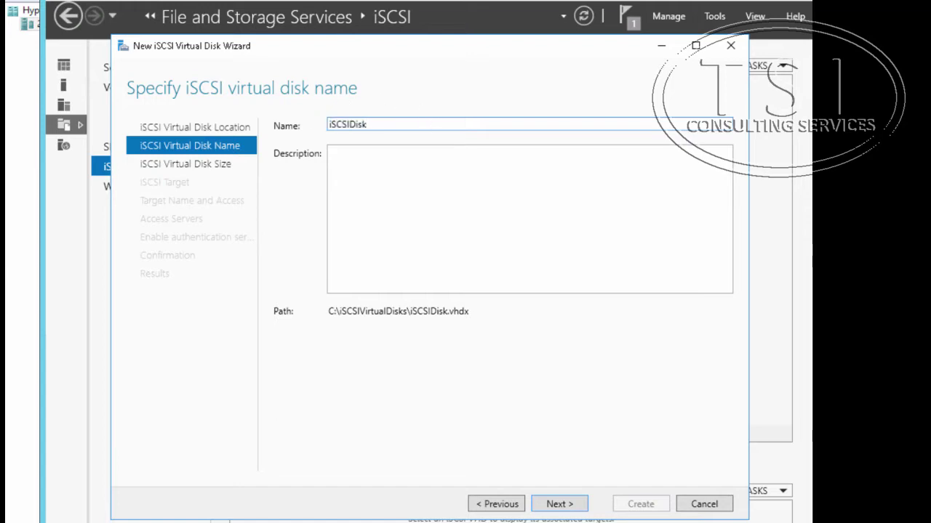
pyautogui.write('1')
pyautogui.click(557, 505)
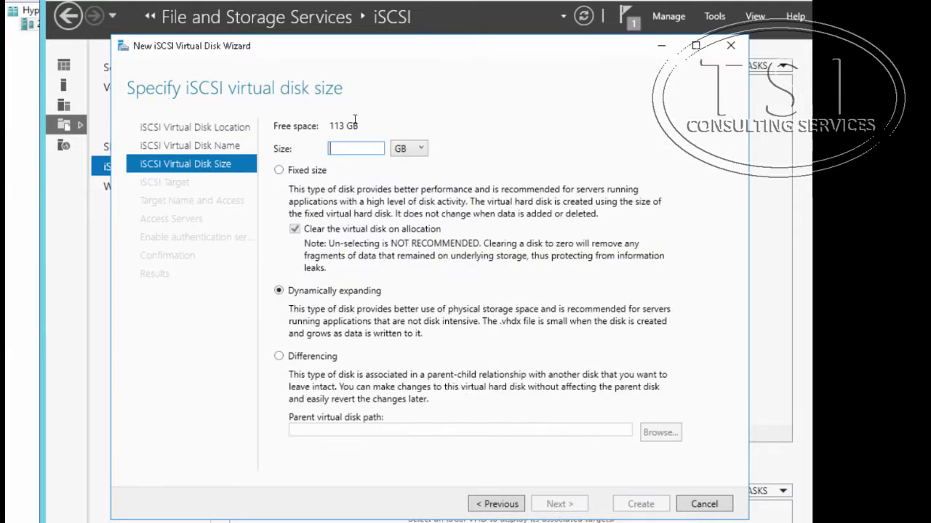
# - Set the dynamically expanding virtual disk's size to 5 GB and assign it to a new iSCSI target
pyautogui.write('5')
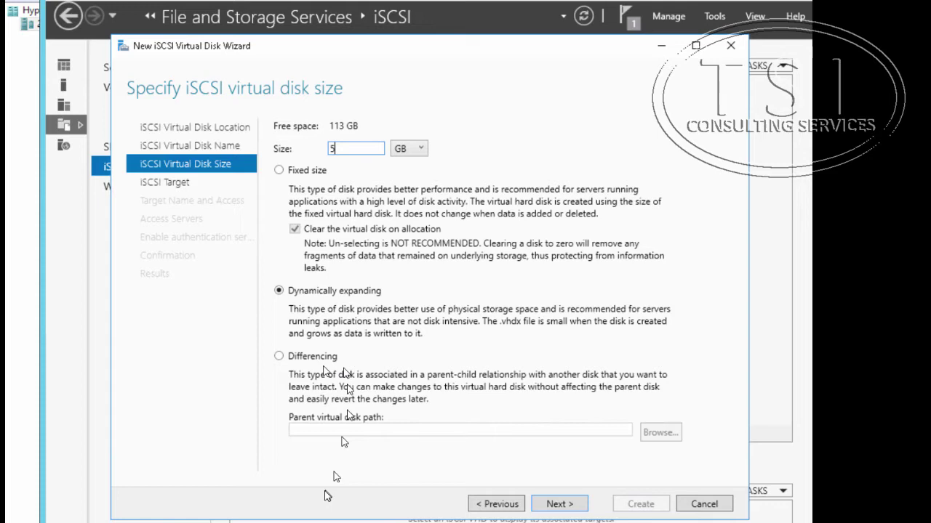
pyautogui.click(557, 505)
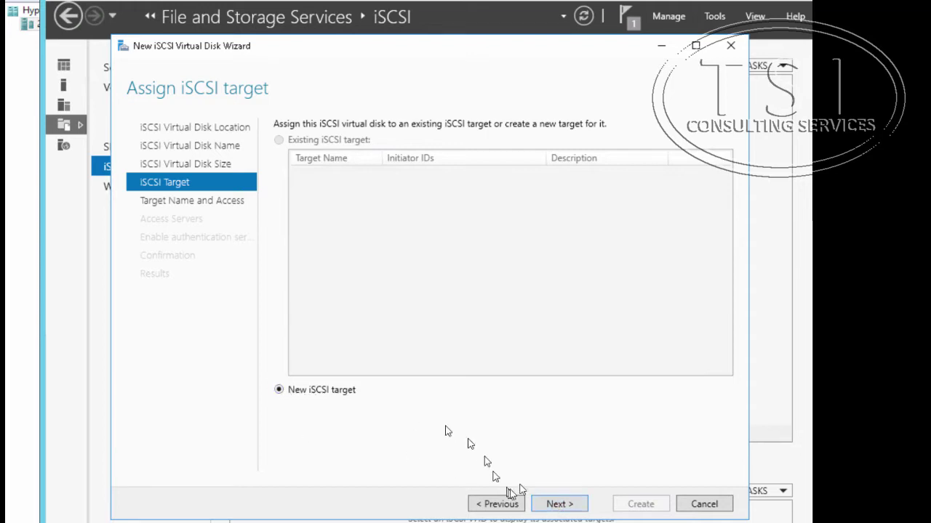
pyautogui.click(559, 504)
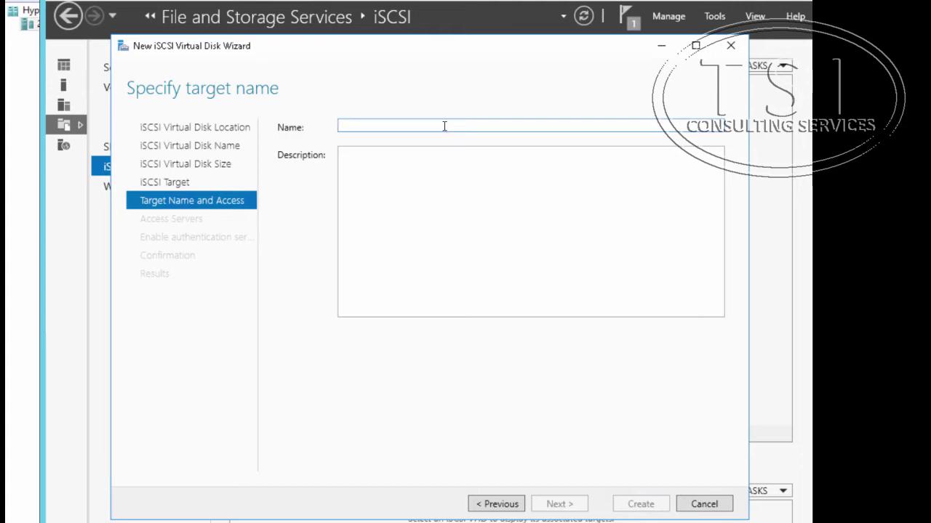
# - Name the new iSCSI target lon-dc1 and continue to the access servers
pyautogui.write('lon-dc')
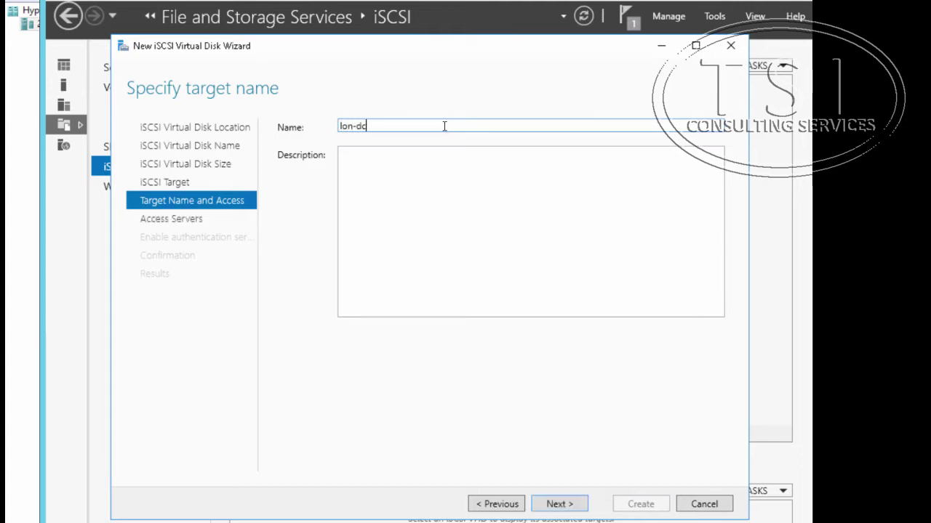
pyautogui.write('1')
pyautogui.click(559, 504)
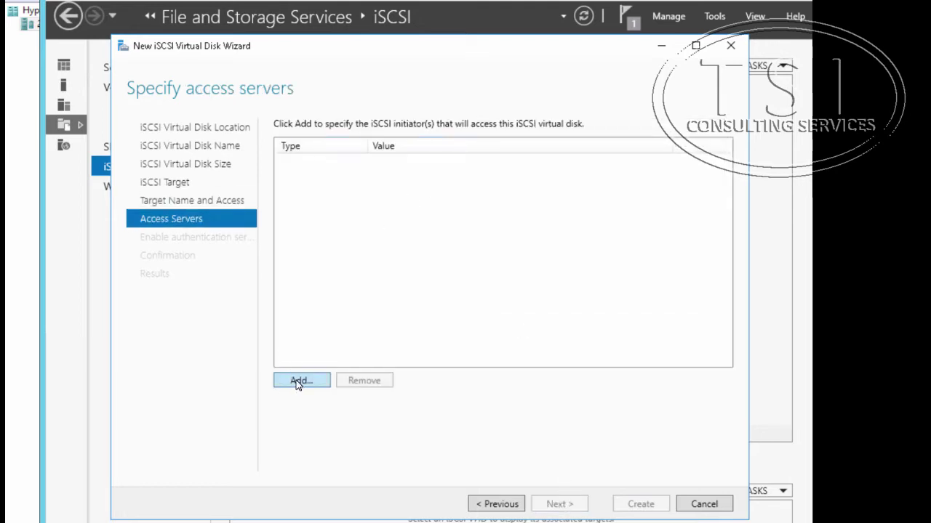
# - Add an initiator for the target, identified by the IP address 172.16.0.10
pyautogui.click(299, 381)
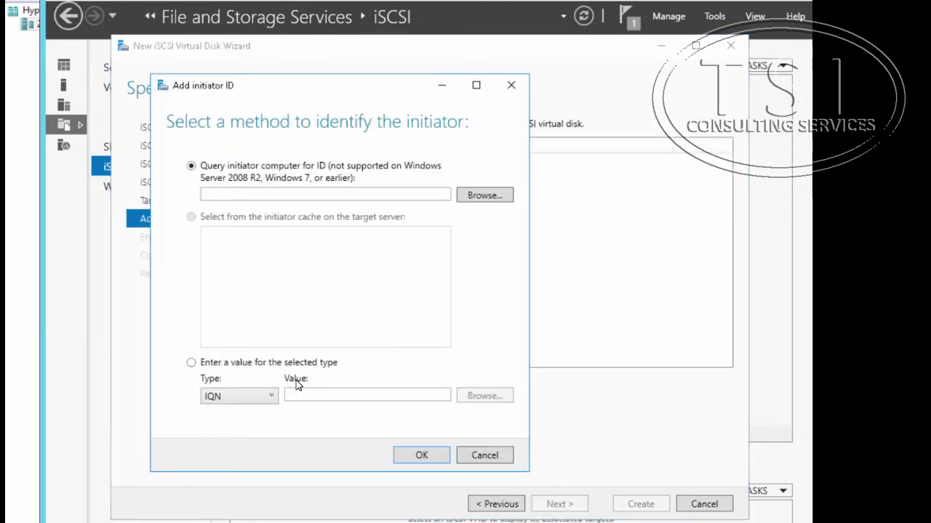
pyautogui.click(208, 370)
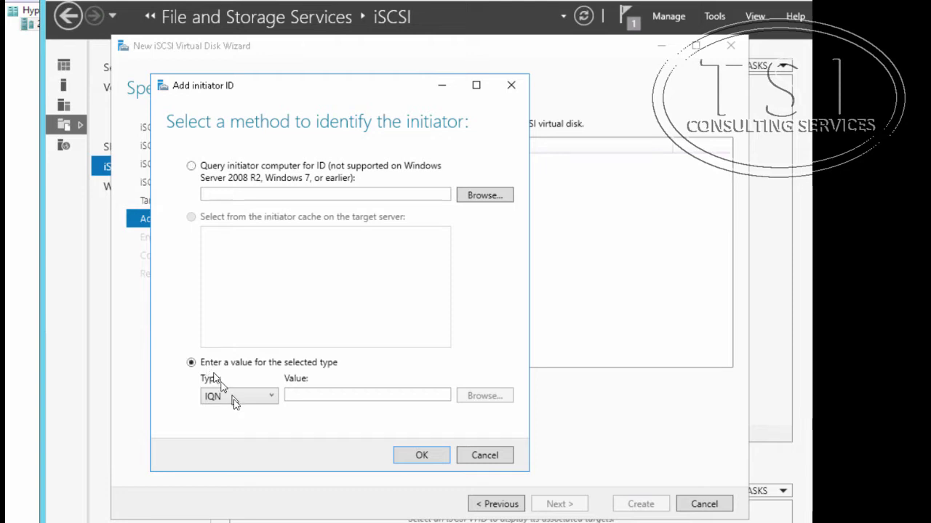
pyautogui.click(267, 408)
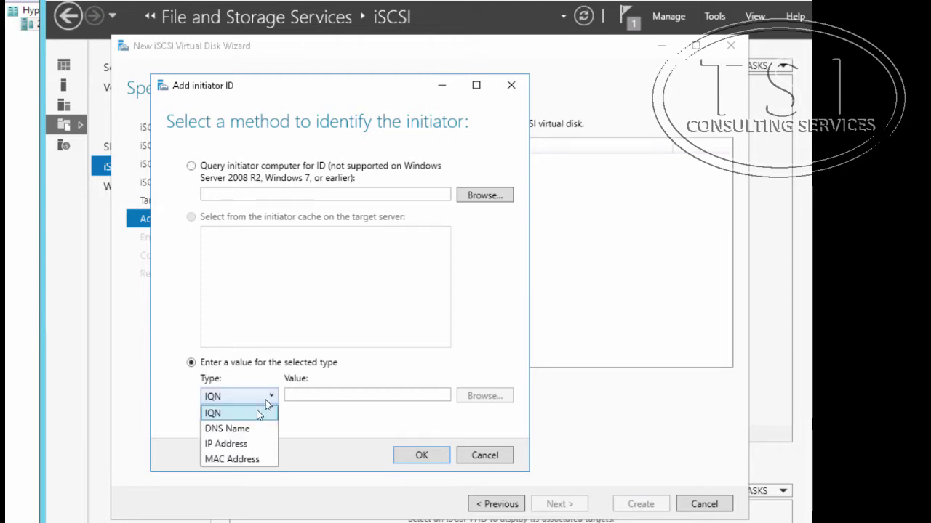
pyautogui.click(217, 443)
pyautogui.click(308, 395)
pyautogui.write('1')
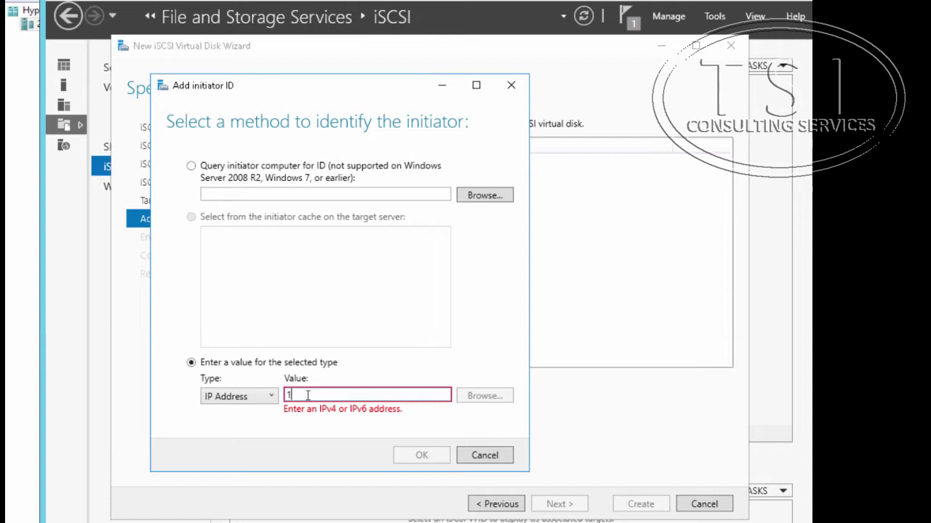
pyautogui.write('72.16.0.')
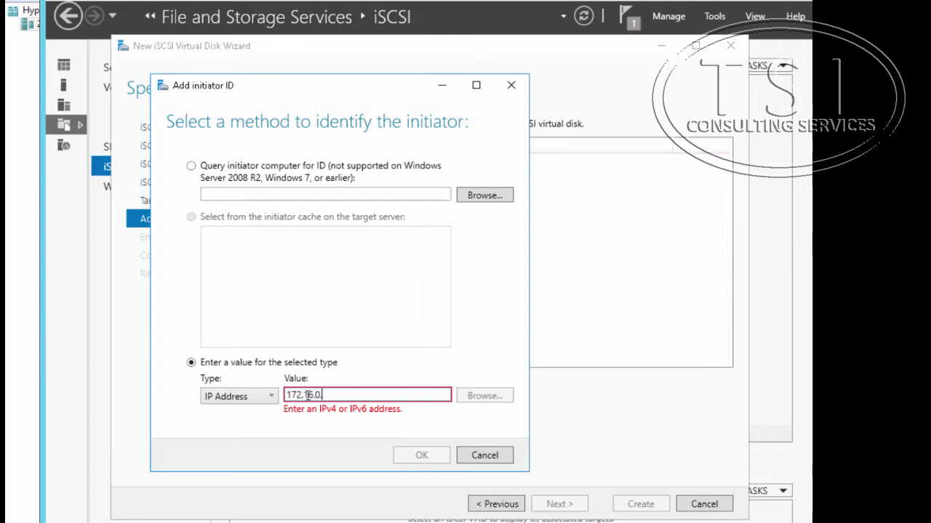
pyautogui.write('10')
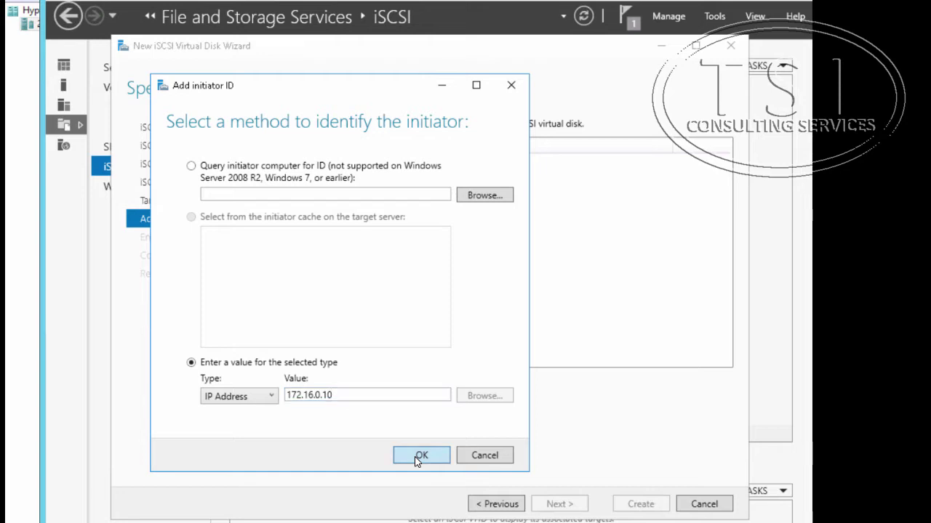
pyautogui.click(419, 456)
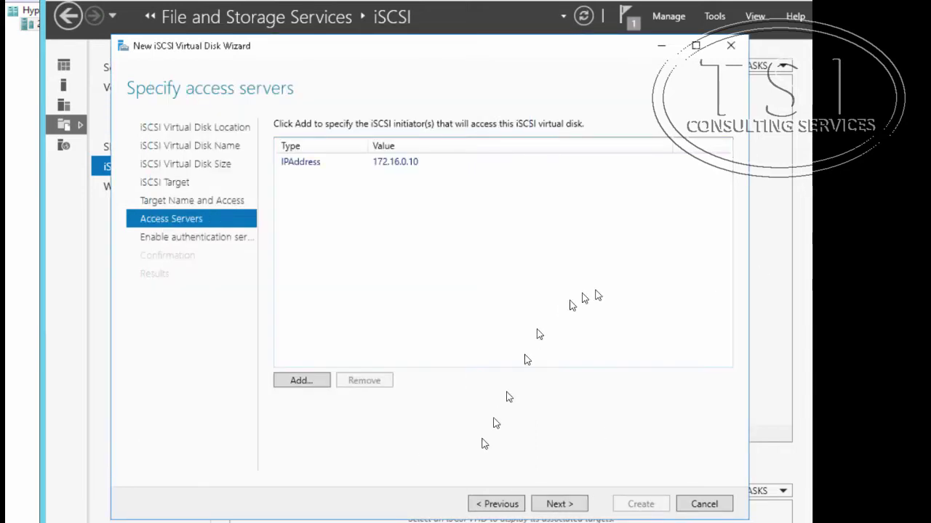
# - Add a second initiator to the access servers, identified by the IP address 10.10.0.10
pyautogui.click(288, 381)
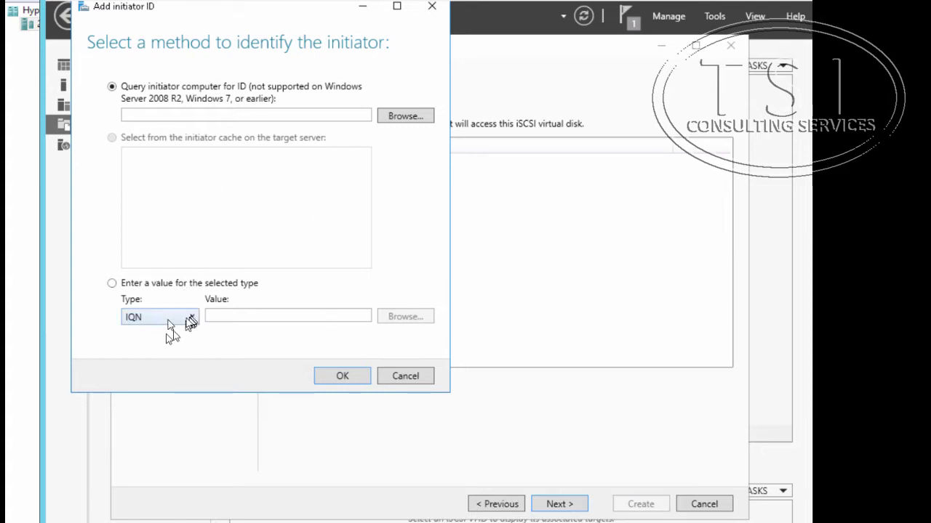
pyautogui.click(152, 288)
pyautogui.click(173, 320)
pyautogui.click(163, 363)
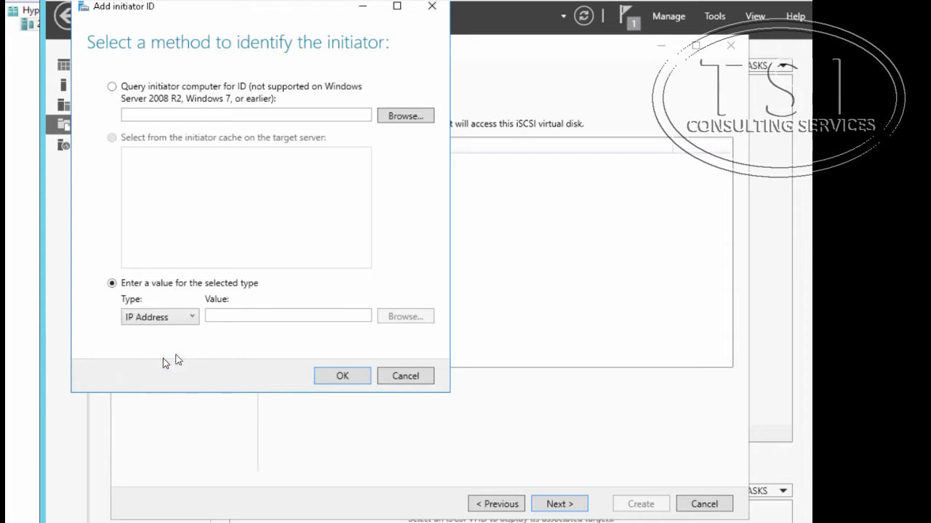
pyautogui.click(245, 317)
pyautogui.write('10.10.')
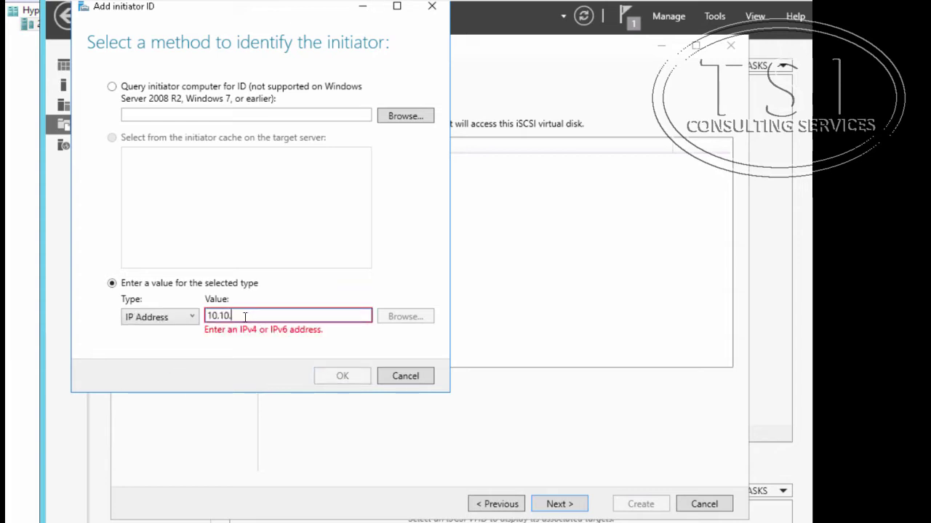
pyautogui.write('0.10')
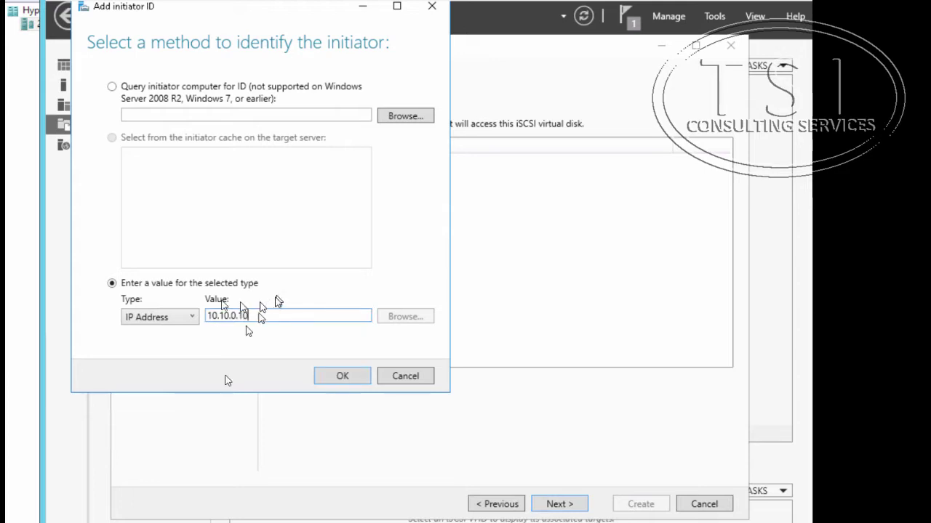
pyautogui.click(352, 372)
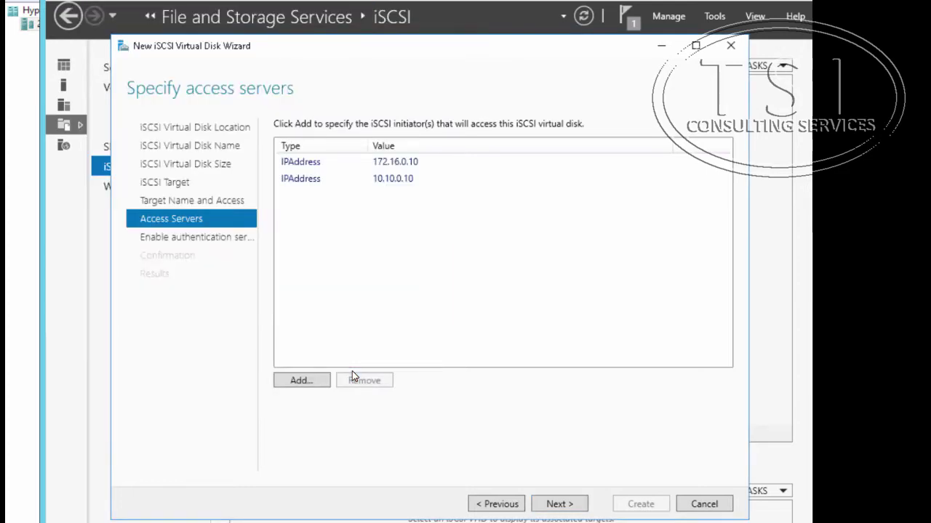
# - Leave CHAP and reverse CHAP disabled, create iSCSIDisk1 with its target, and close the wizard
pyautogui.click(566, 505)
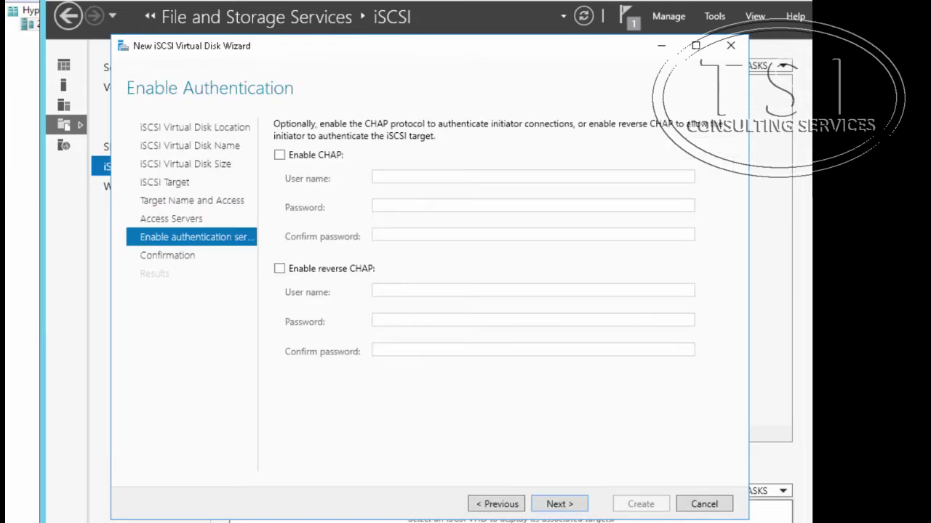
pyautogui.click(560, 504)
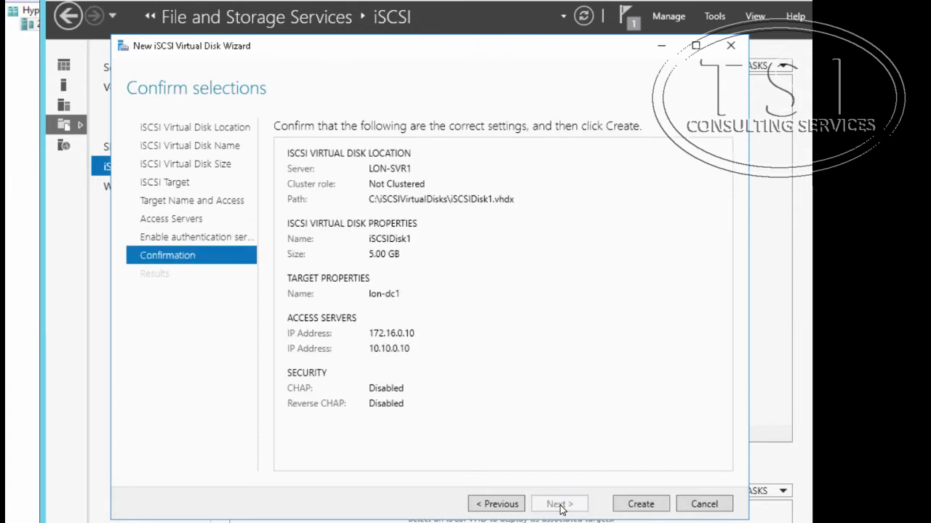
pyautogui.click(634, 505)
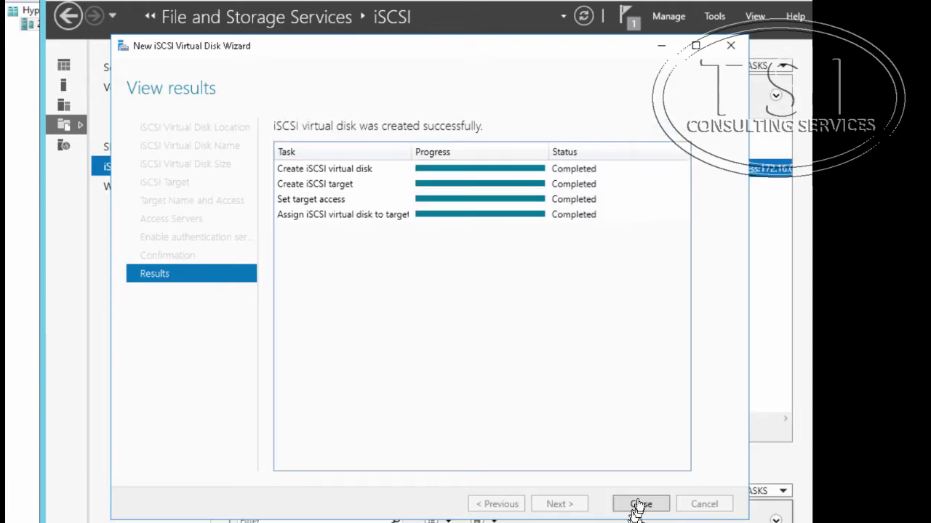
pyautogui.click(640, 504)
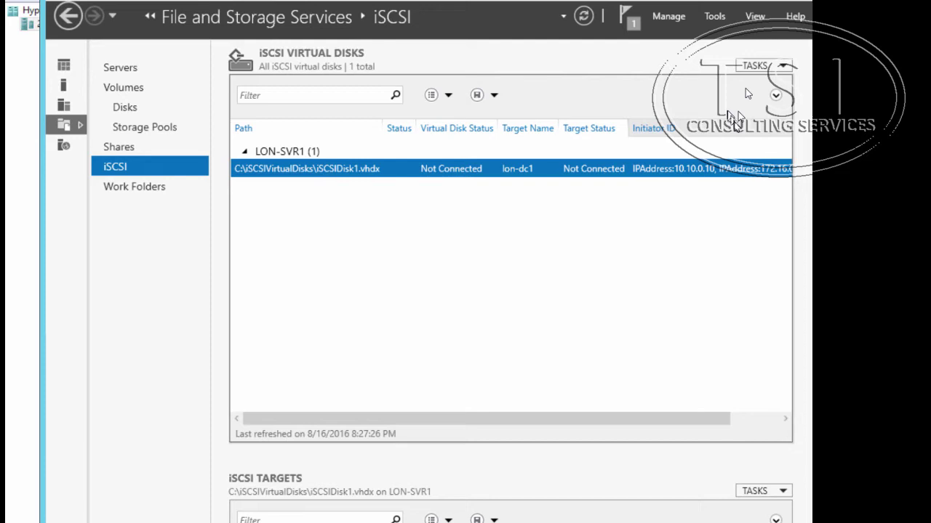
# - Start another iSCSI virtual disk on volume C: and name it iSCSIDisk2
pyautogui.click(783, 65)
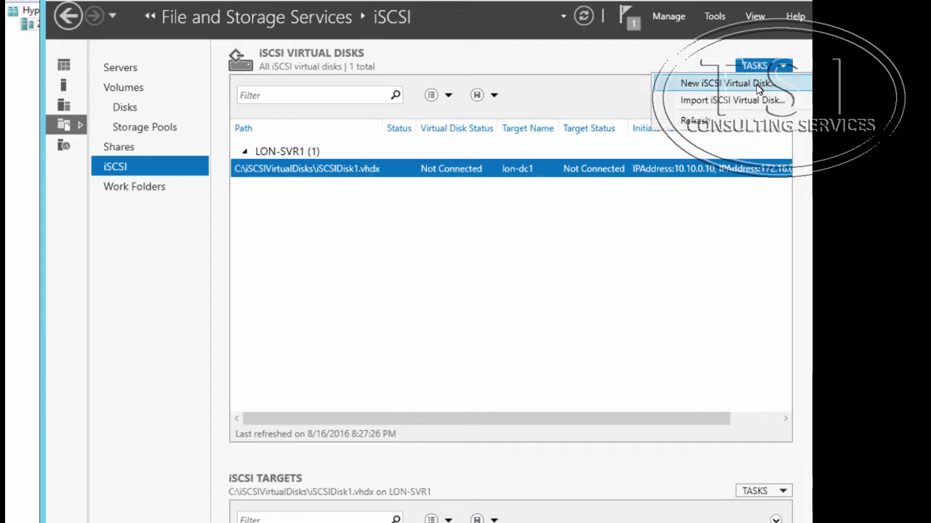
pyautogui.click(727, 84)
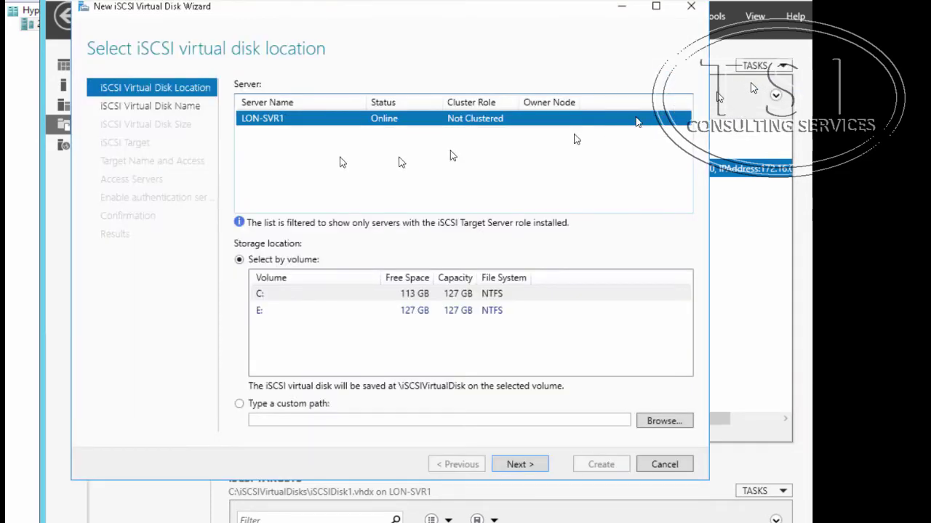
pyautogui.click(283, 302)
pyautogui.click(522, 471)
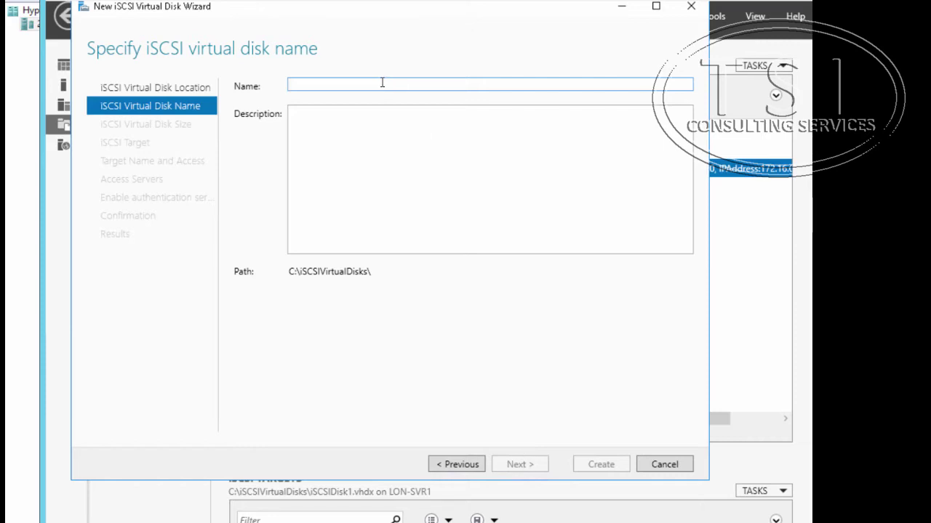
pyautogui.write('iSCSIDisk2')
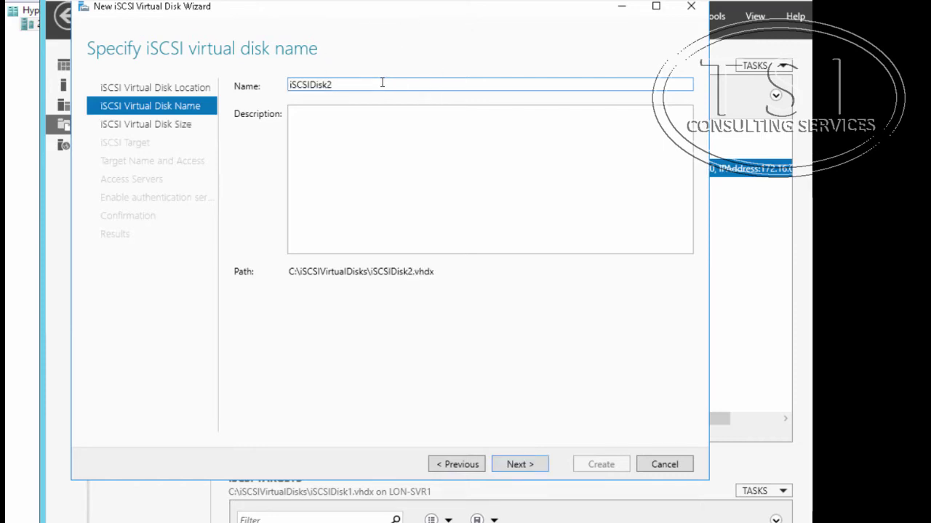
pyautogui.click(514, 465)
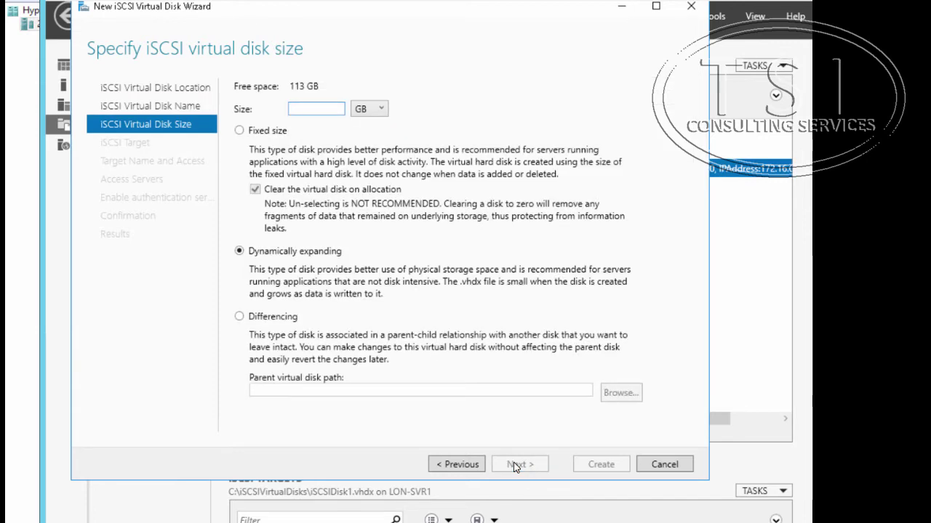
# - Set iSCSIDisk2's size to 5 GB, dynamically expanding, and assign it to the existing iSCSI target lon-dc1
pyautogui.write('5')
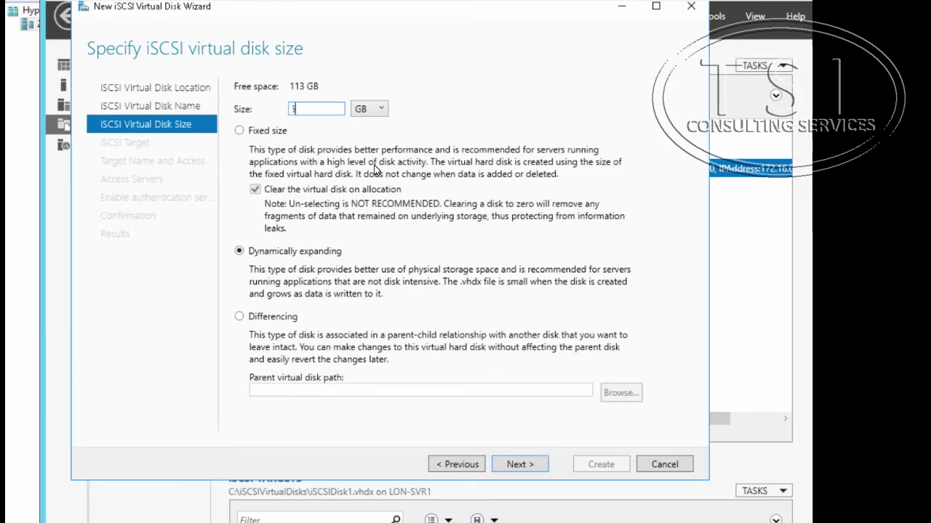
pyautogui.click(503, 464)
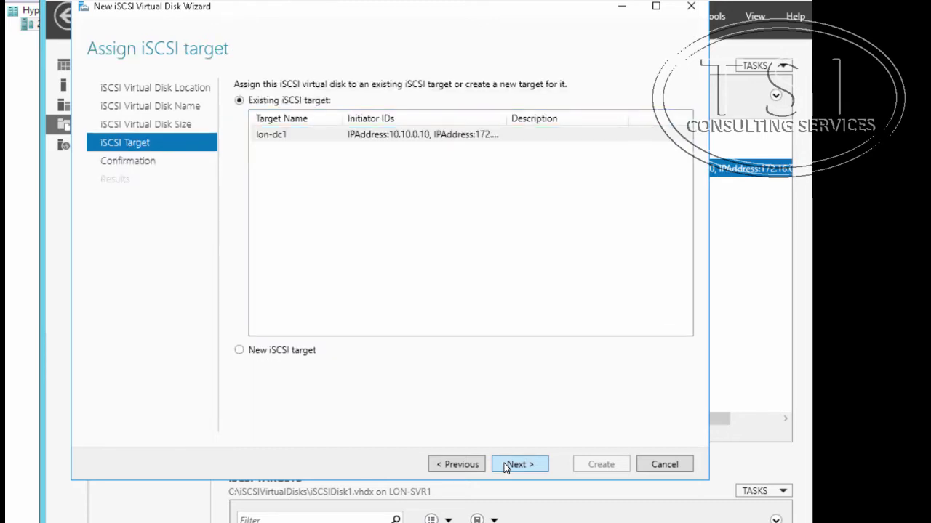
pyautogui.click(504, 463)
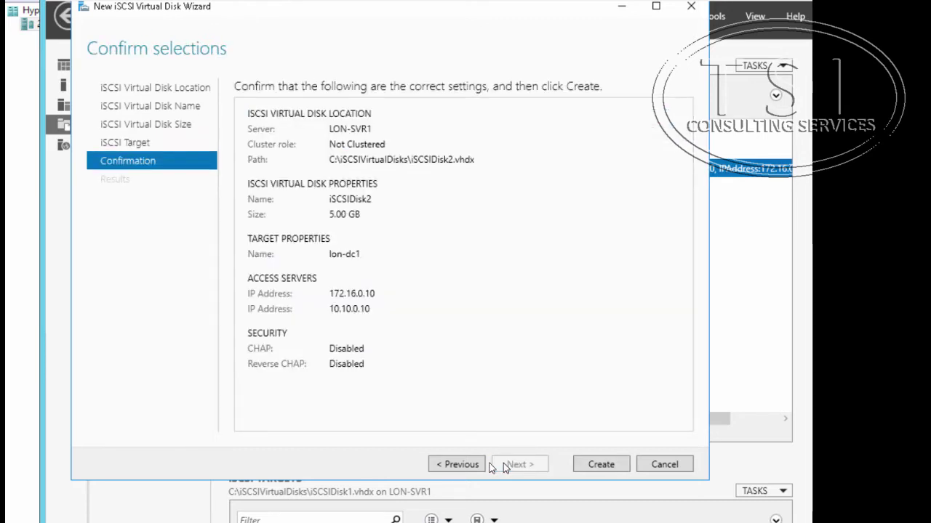
pyautogui.click(466, 466)
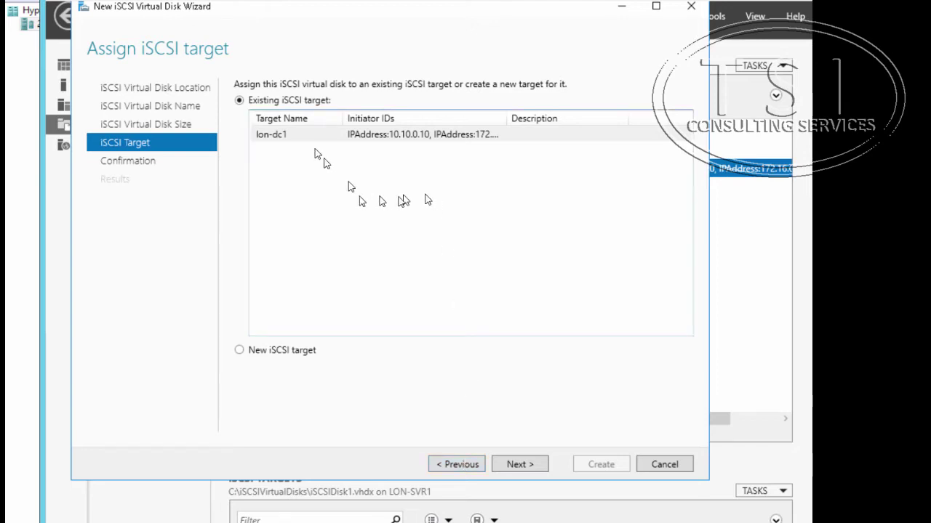
pyautogui.click(299, 137)
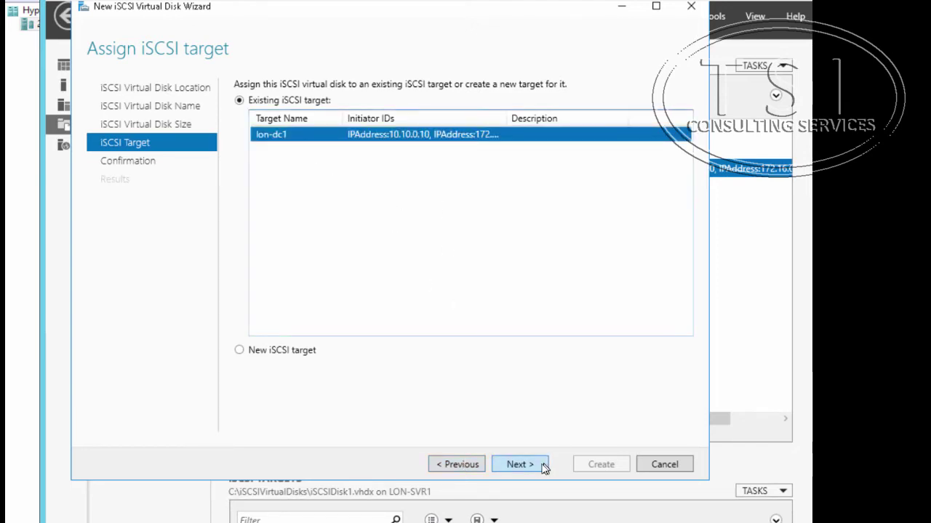
pyautogui.moveTo(508, 119); pyautogui.dragTo(532, 119)
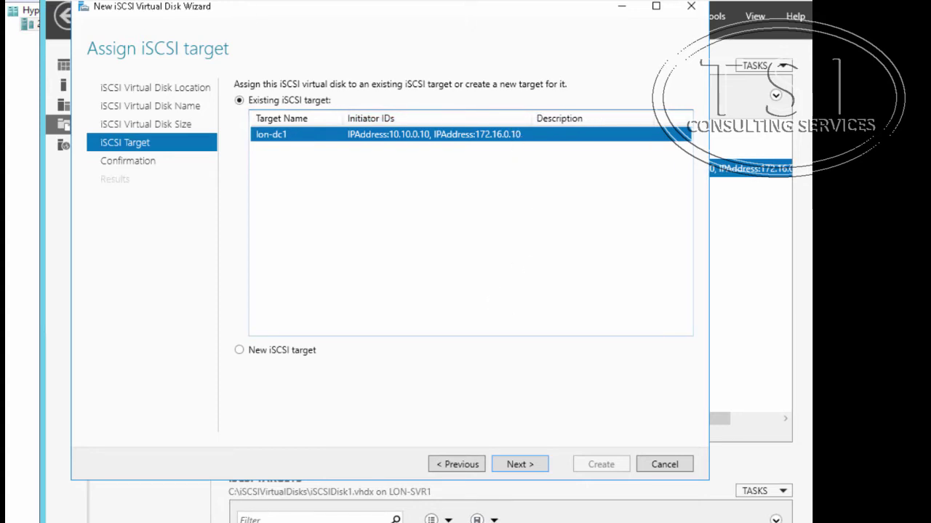
# - Accept the settings to create iSCSIDisk2 and close the wizard
pyautogui.click(526, 465)
pyautogui.click(590, 466)
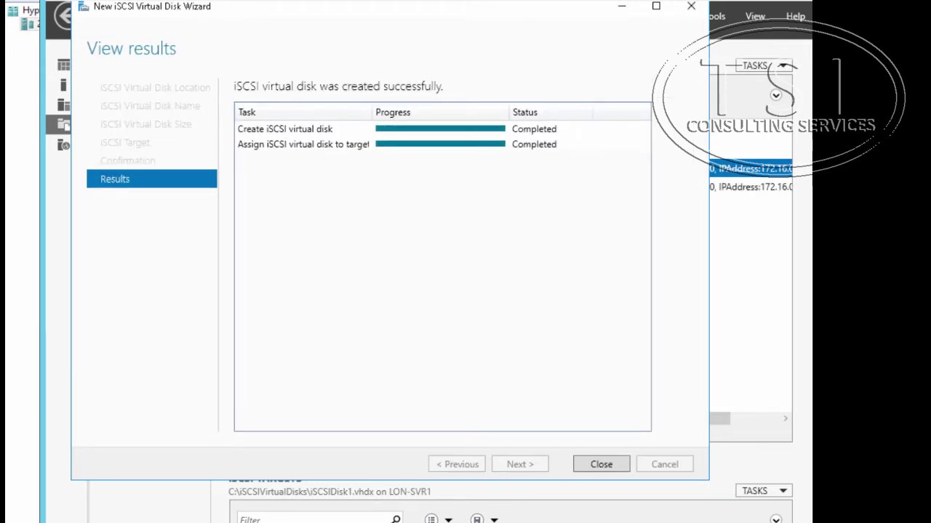
pyautogui.click(594, 467)
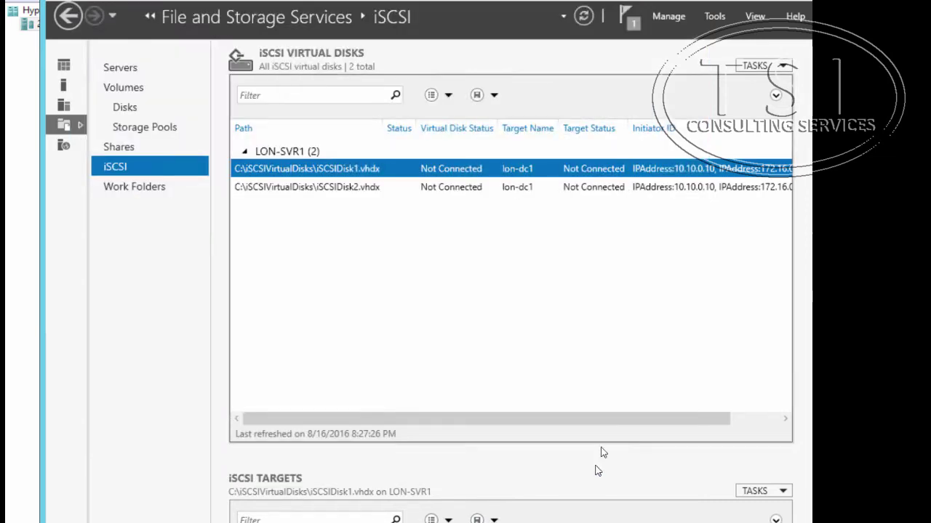
# - Start a third iSCSI virtual disk on volume C:, name it iSCSIDisk3, and continue to its size settings
pyautogui.click(782, 65)
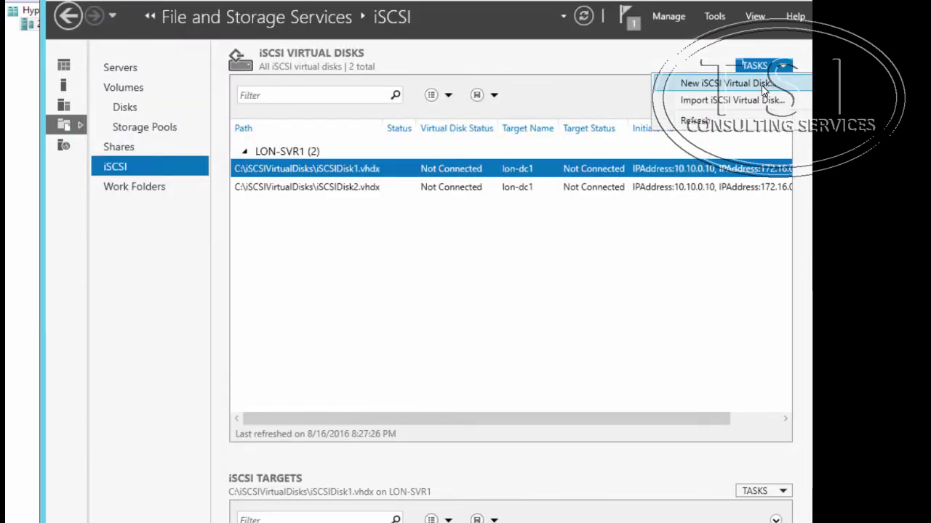
pyautogui.click(762, 85)
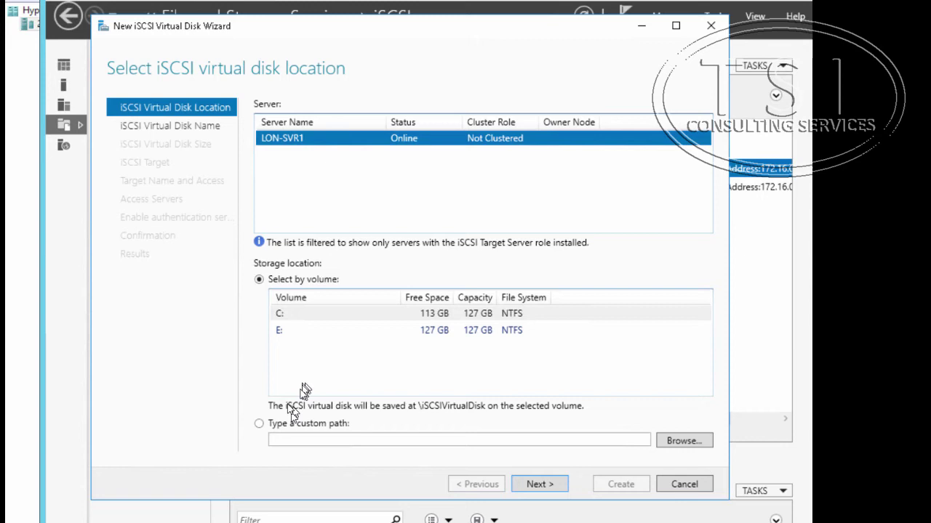
pyautogui.click(308, 322)
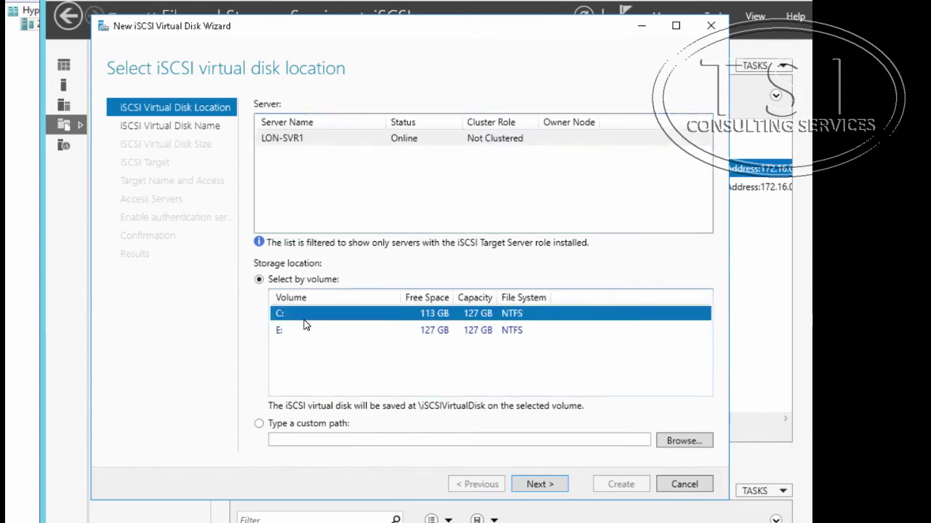
pyautogui.click(546, 486)
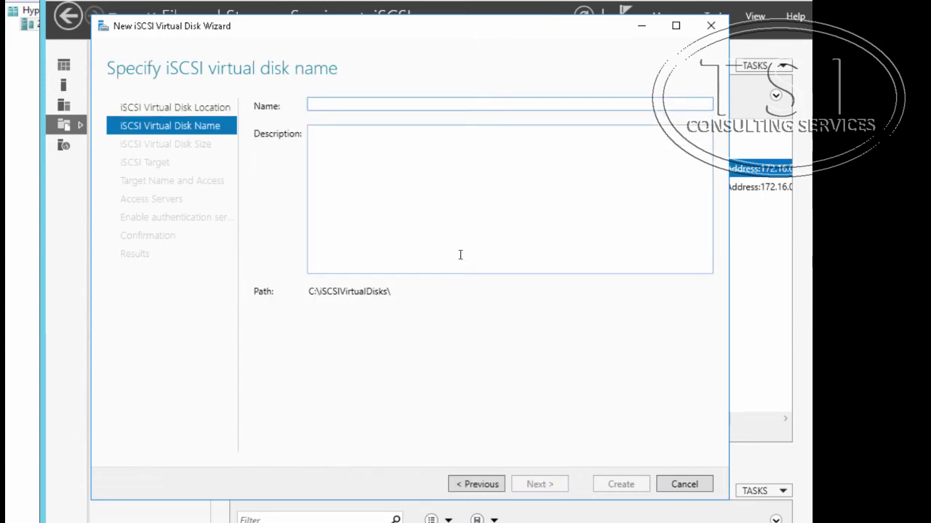
pyautogui.write('iSCSIDisk2')
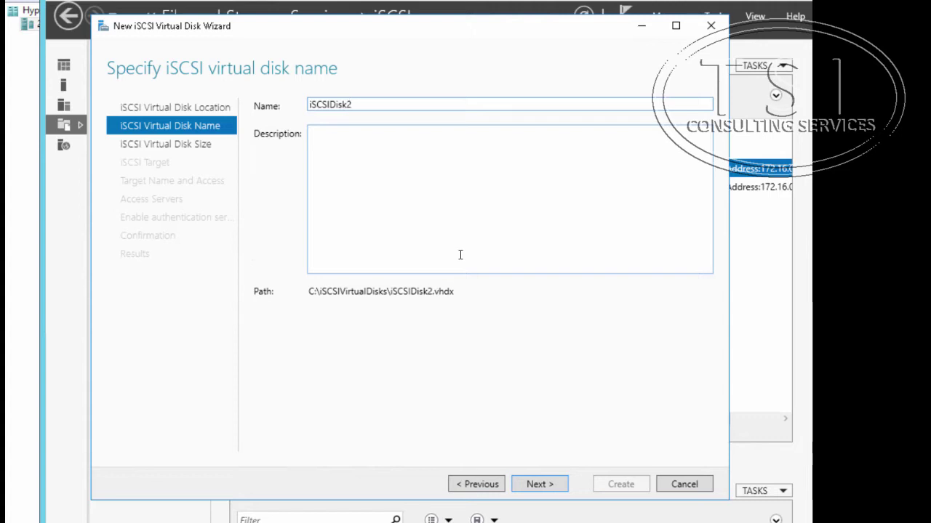
pyautogui.press('BackSpace')
pyautogui.write('3')
pyautogui.click(539, 485)
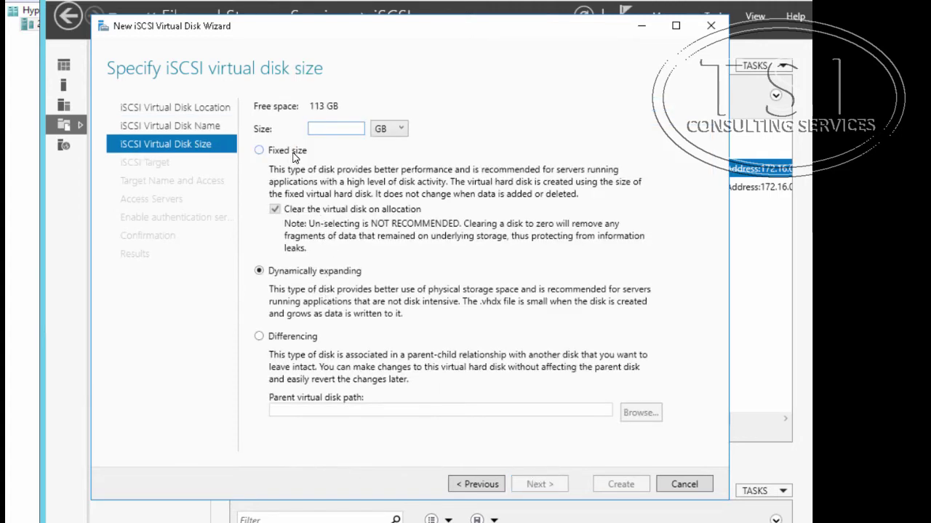
# - Set iSCSIDisk3's size to 5 GB, dynamically expanding, assign it to the existing target lon-dc1, and create the disk
pyautogui.write('5')
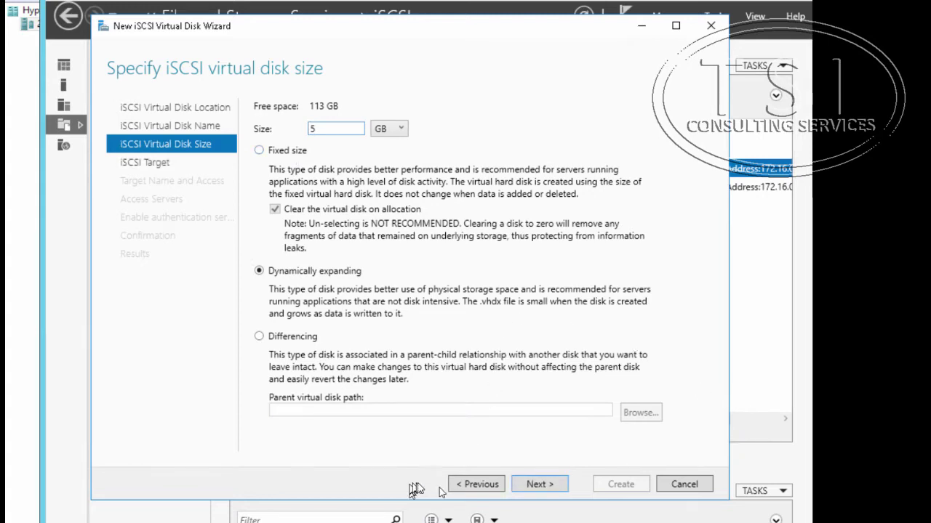
pyautogui.click(546, 486)
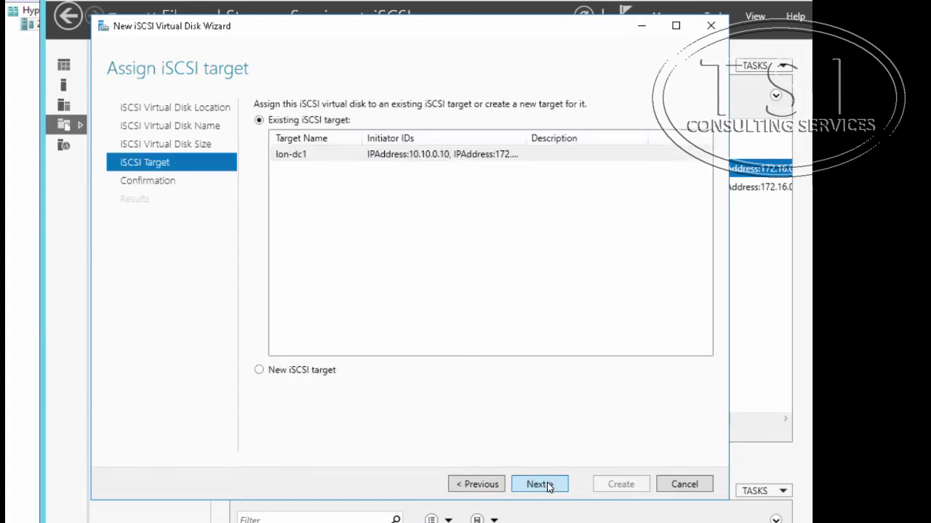
pyautogui.click(351, 156)
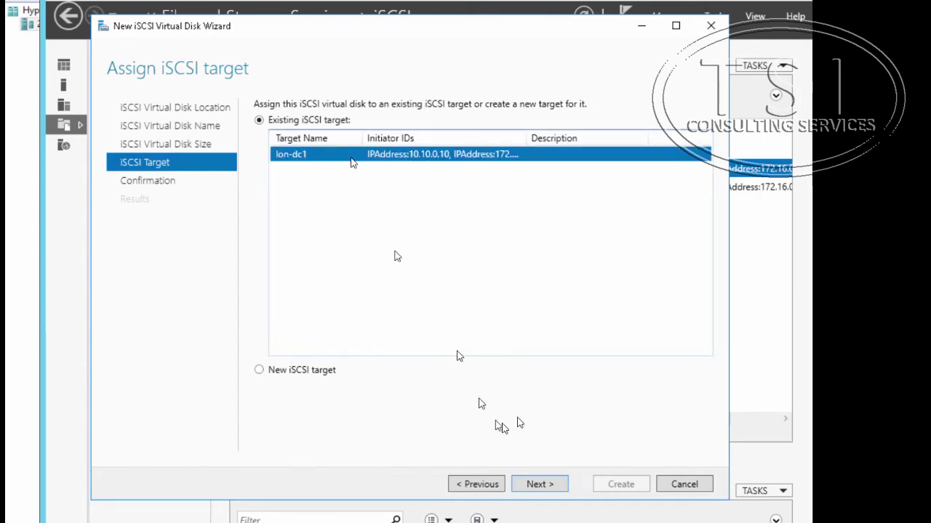
pyautogui.click(538, 482)
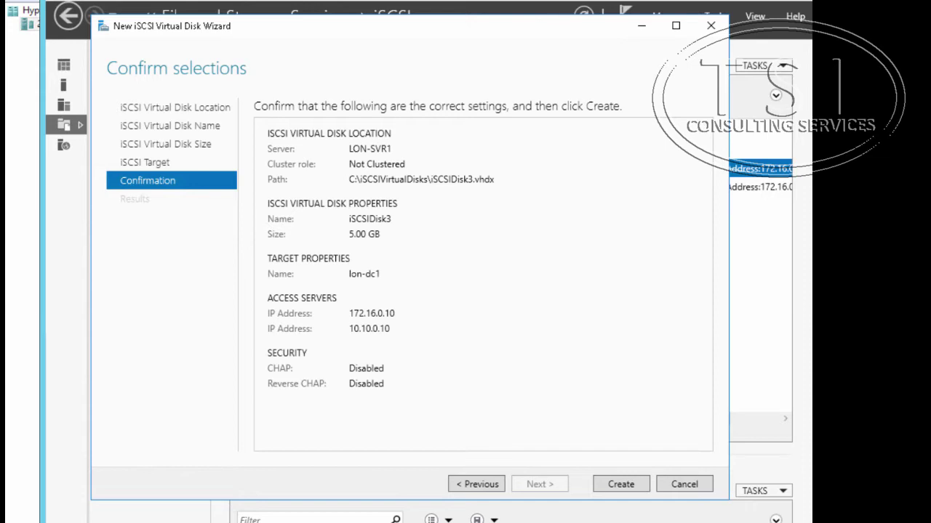
pyautogui.click(619, 483)
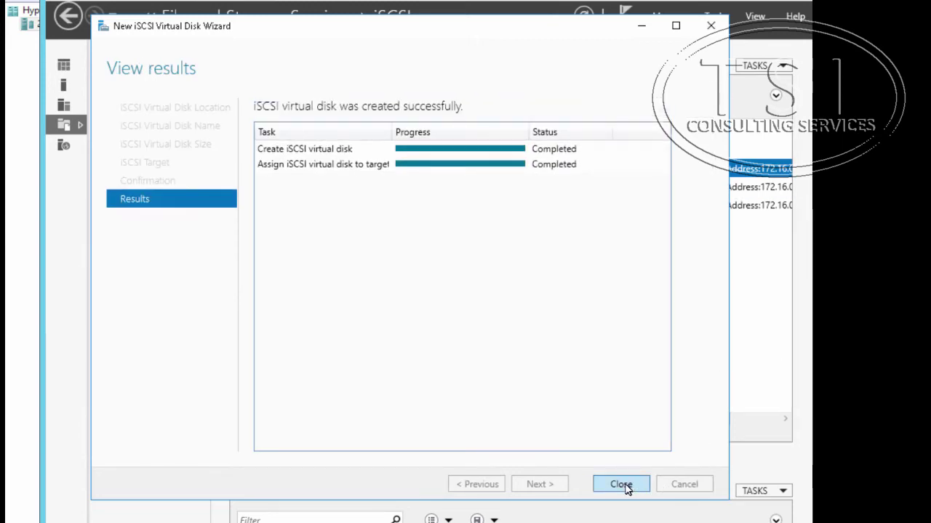
pyautogui.click(619, 483)
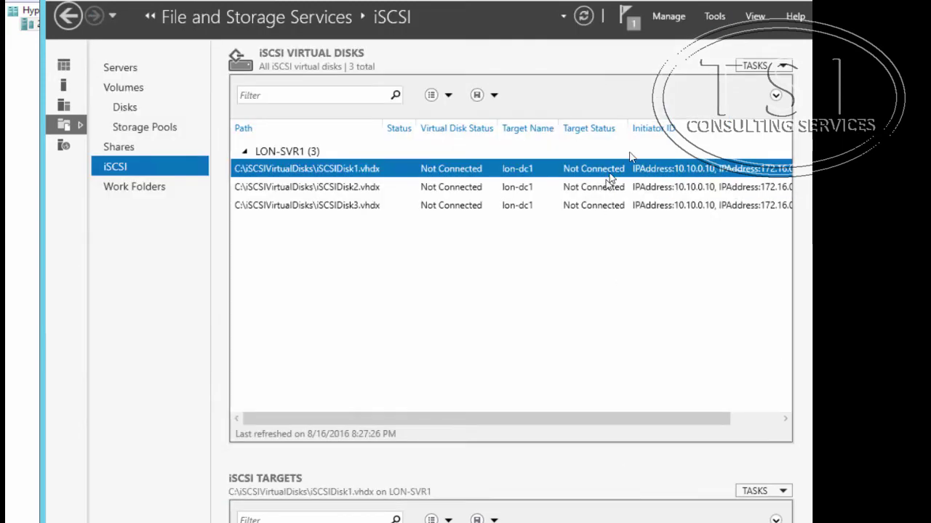
# - Start a fourth iSCSI virtual disk on volume C:, name it iSCSIDisk4, and continue to its size settings
pyautogui.click(760, 66)
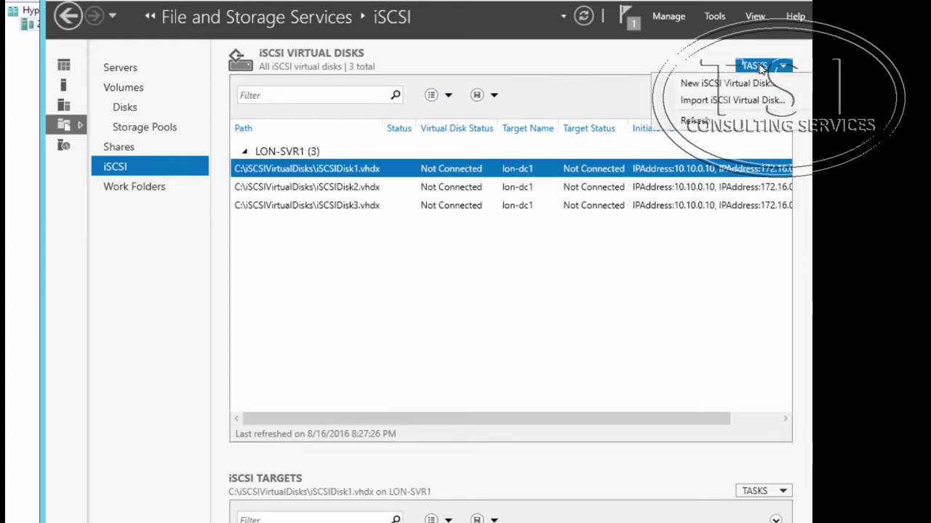
pyautogui.click(727, 84)
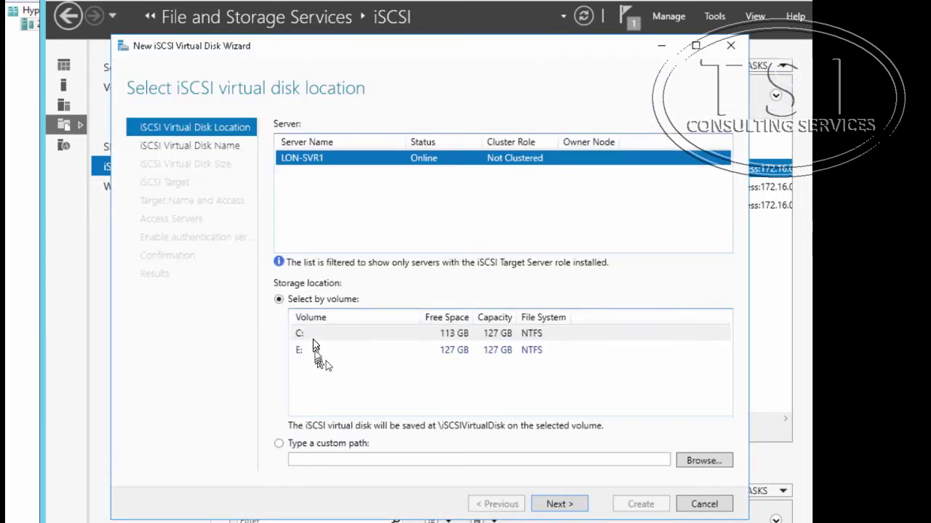
pyautogui.click(313, 339)
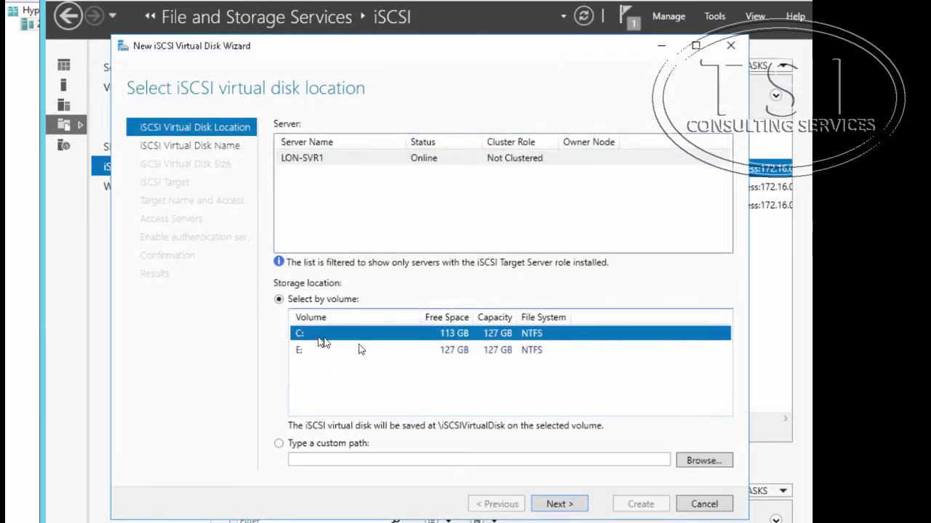
pyautogui.click(558, 504)
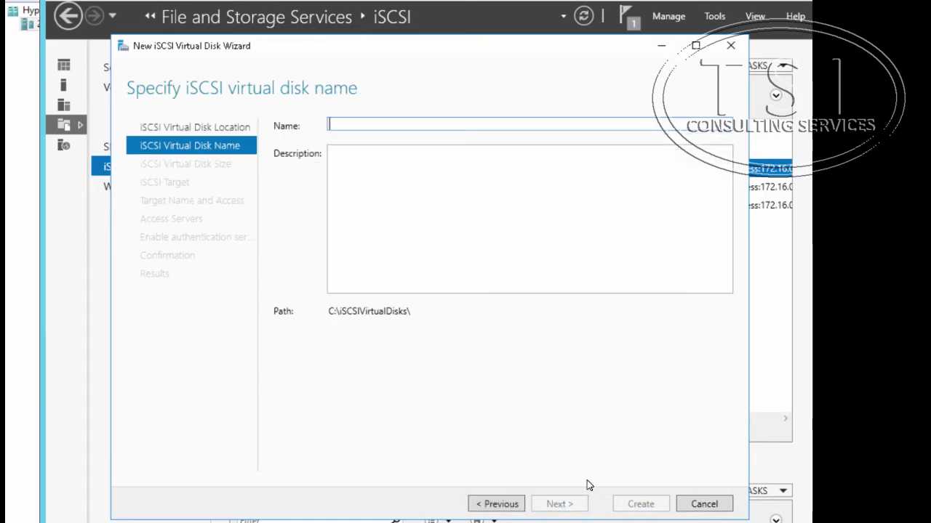
pyautogui.write('iSCSIDisk4')
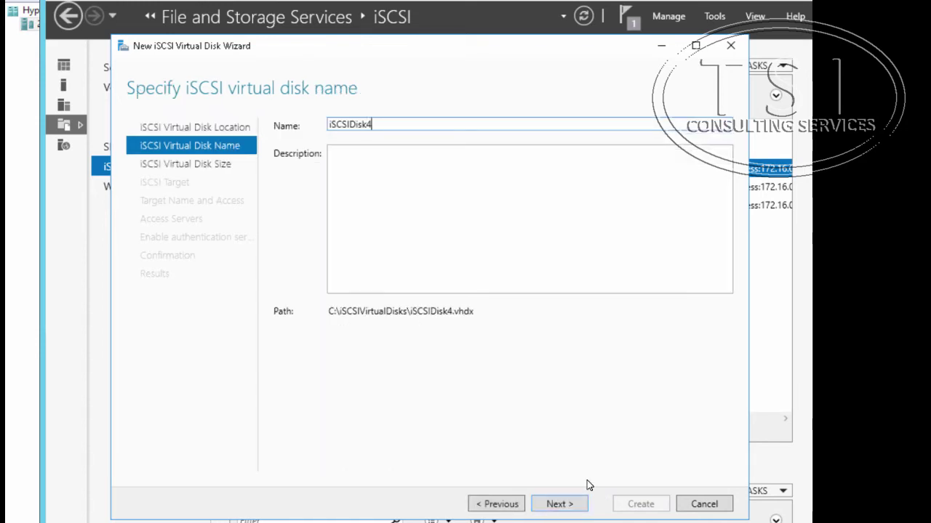
pyautogui.click(560, 507)
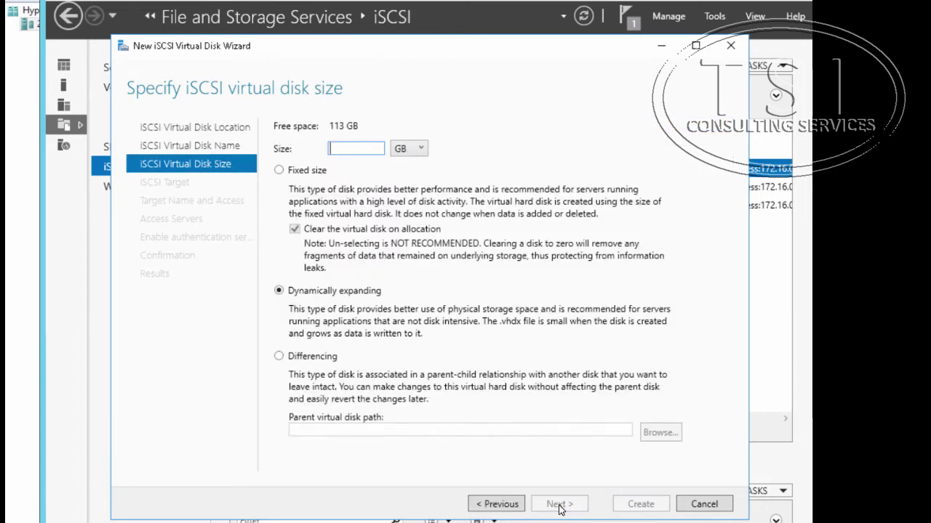
# - Set iSCSIDisk4's size to 5 GB, dynamically expanding, assign it to the existing target lon-dc1, and create the disk
pyautogui.write('5')
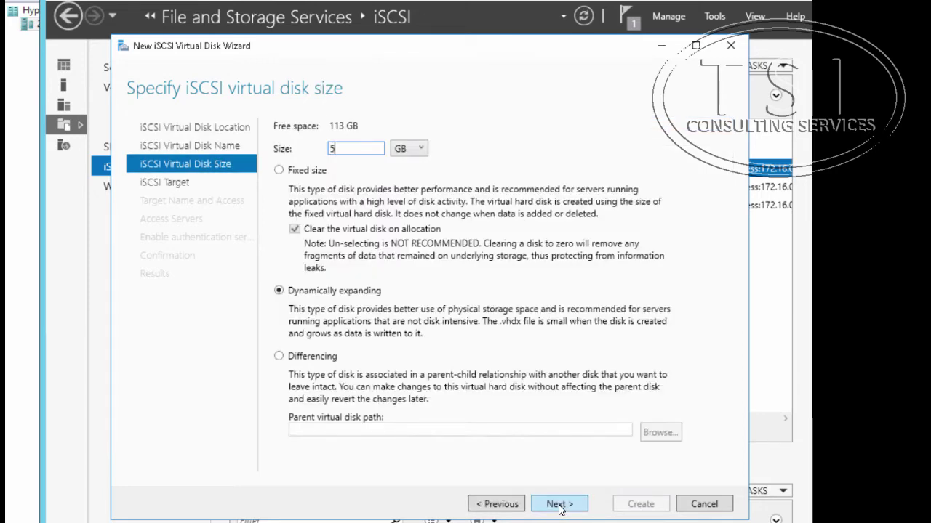
pyautogui.click(561, 503)
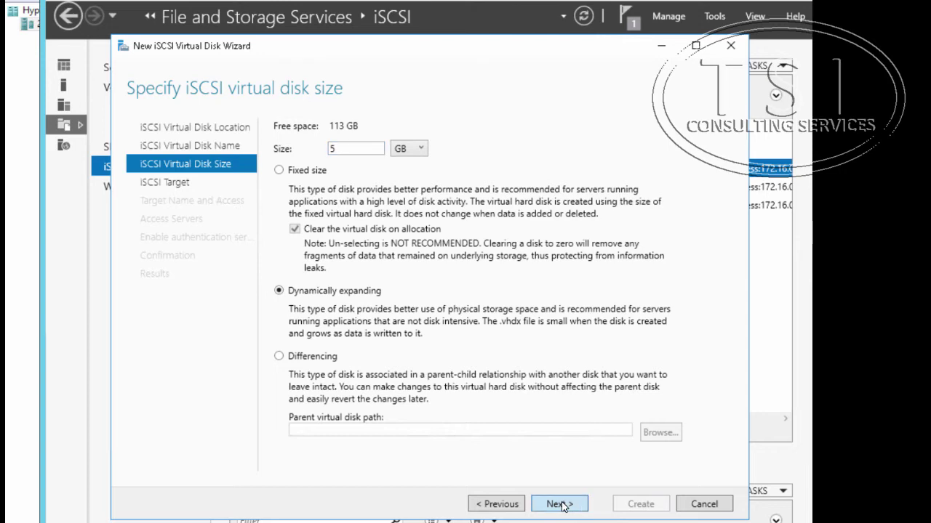
pyautogui.click(313, 174)
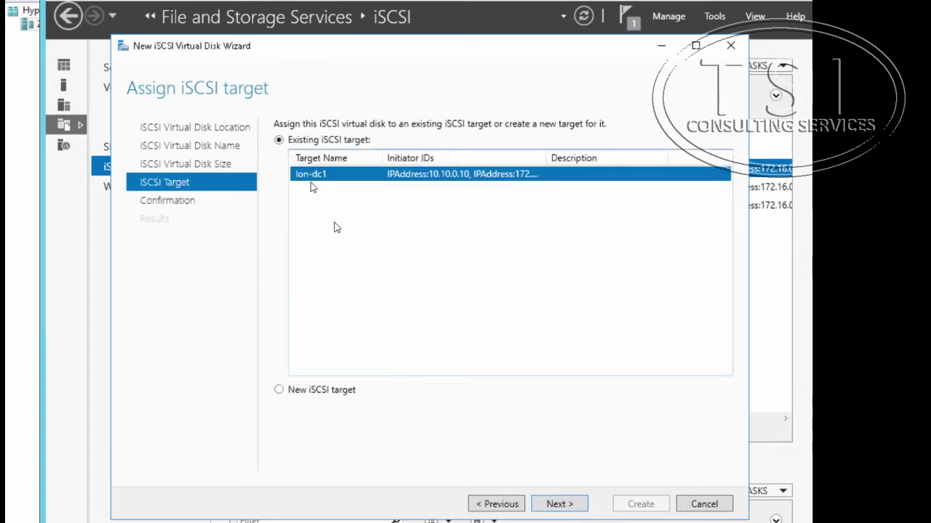
pyautogui.click(564, 513)
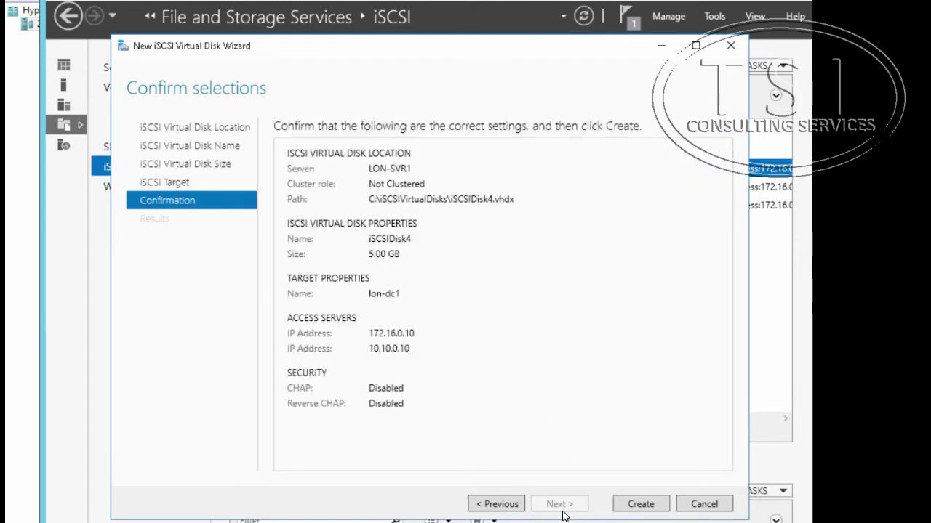
pyautogui.click(634, 507)
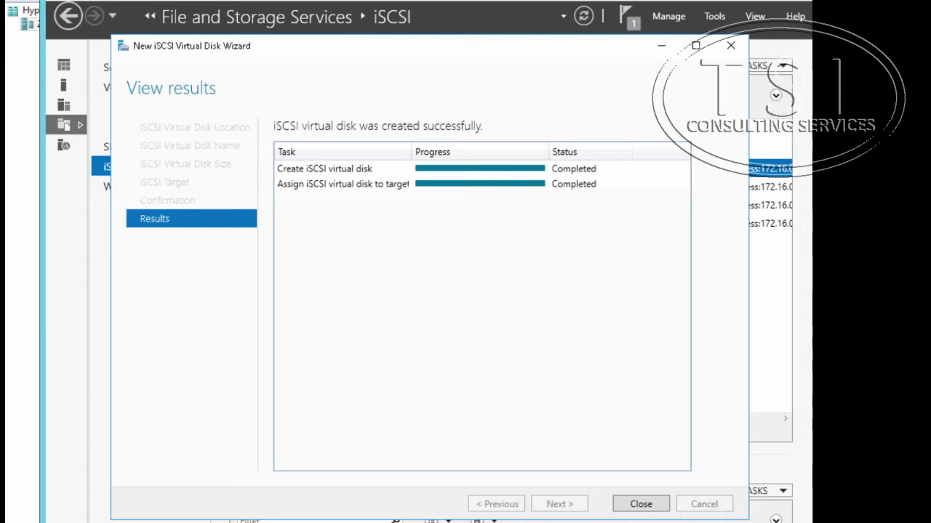
pyautogui.click(643, 504)
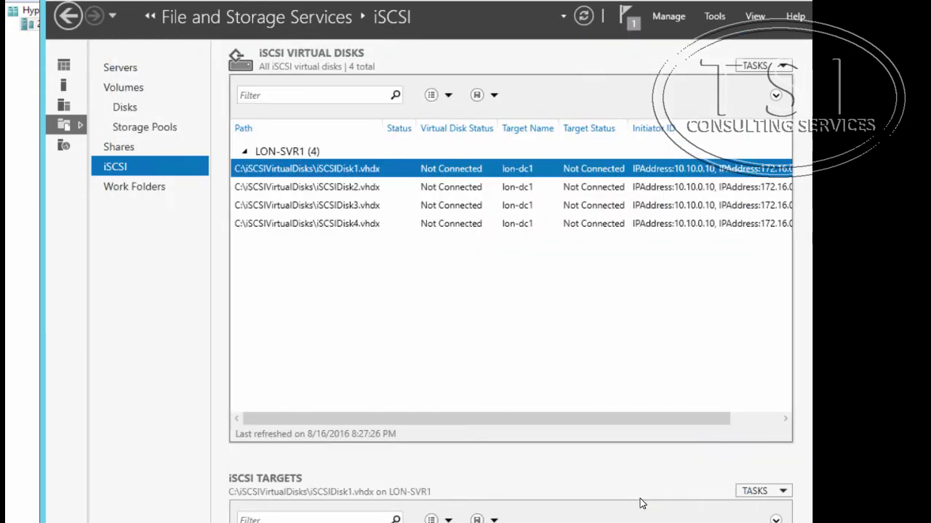
# - Start a fifth iSCSI virtual disk on volume C:, name it iSCSIDisk5, and continue to its size settings
pyautogui.click(760, 64)
pyautogui.click(753, 84)
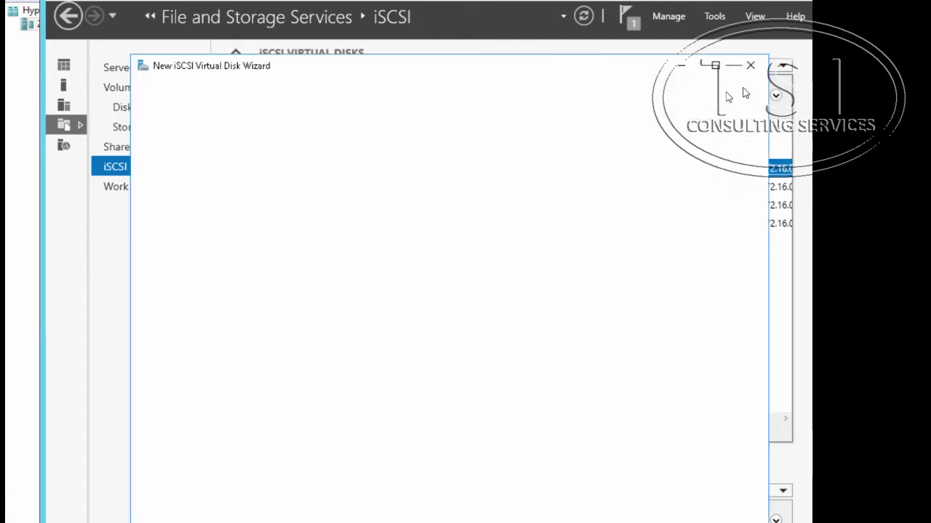
pyautogui.click(425, 355)
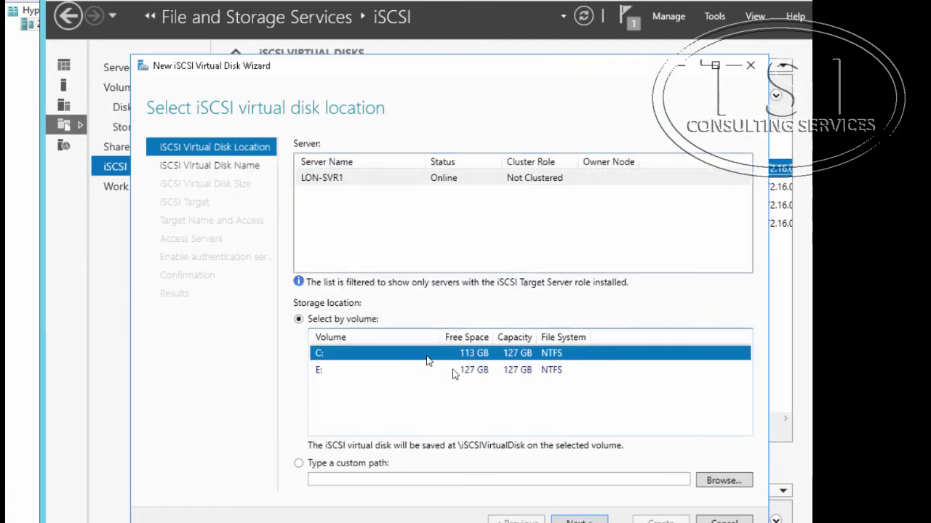
pyautogui.click(606, 521)
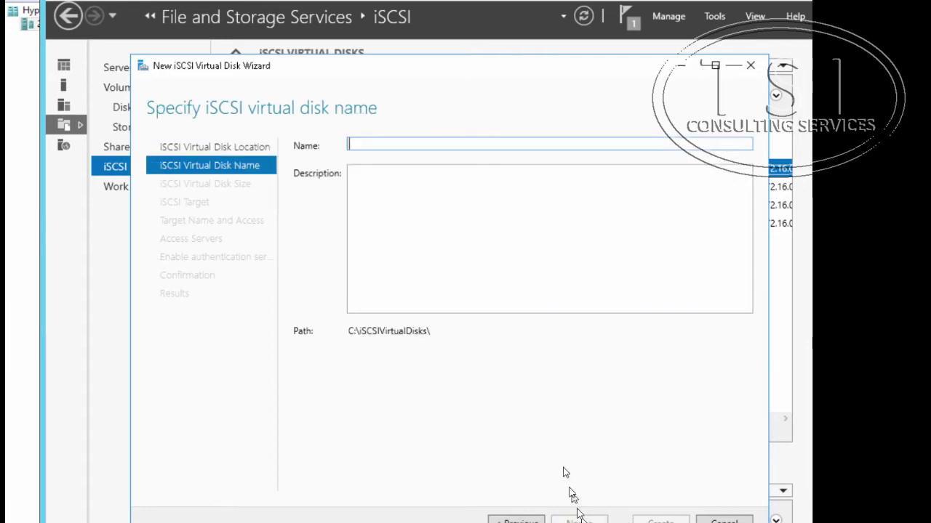
pyautogui.write('iSCSIDisk5')
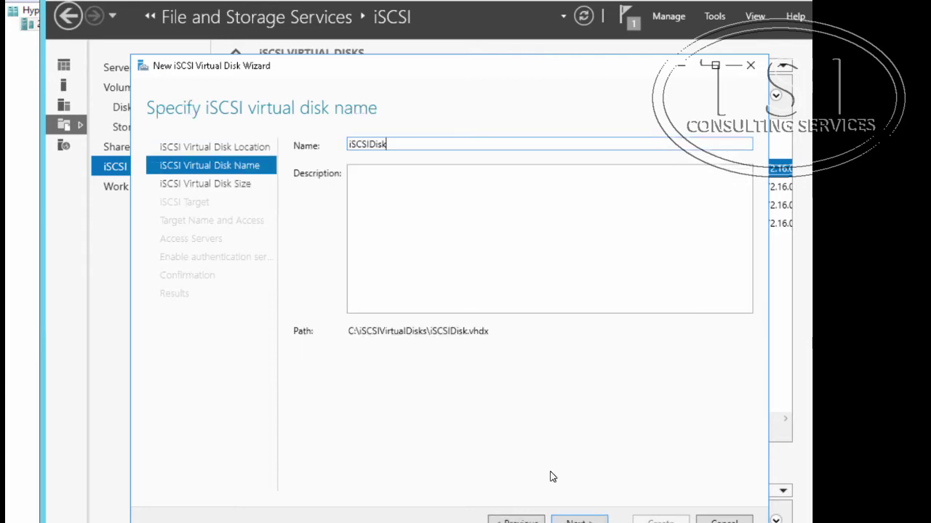
pyautogui.click(578, 520)
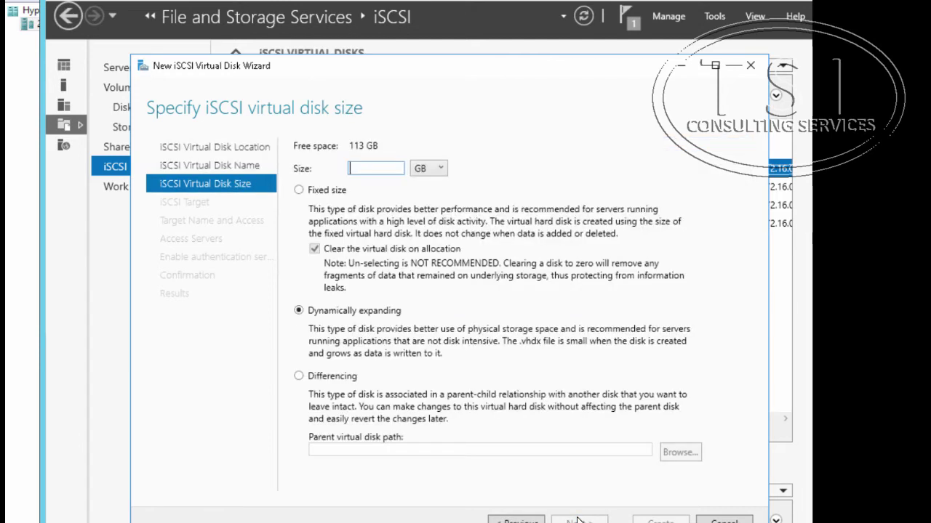
# - Set iSCSIDisk5's size to 5 GB, dynamically expanding, assign it to the existing target lon-dc1, and create the disk
pyautogui.write('5')
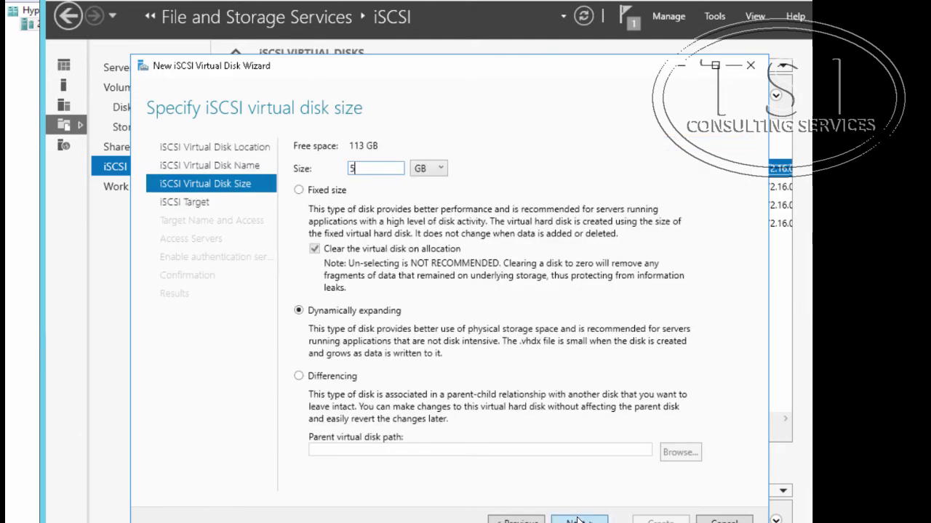
pyautogui.click(576, 520)
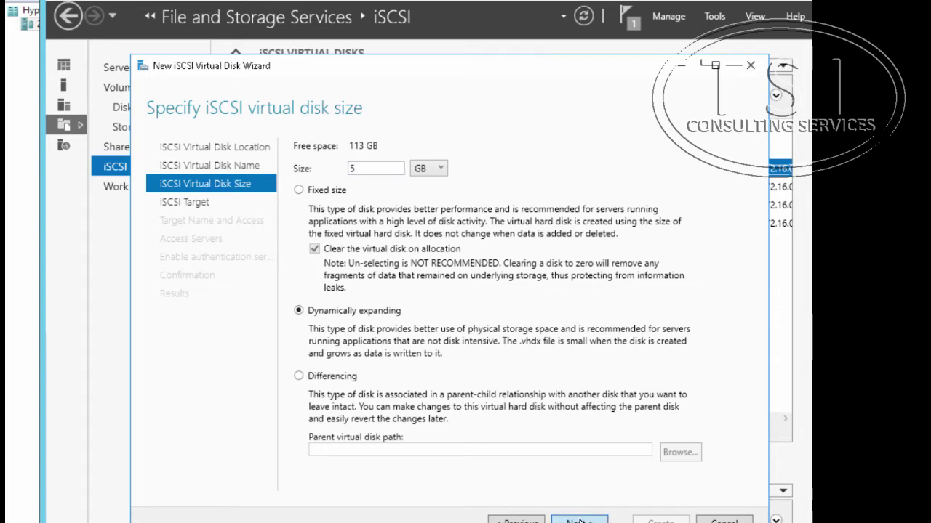
pyautogui.click(327, 196)
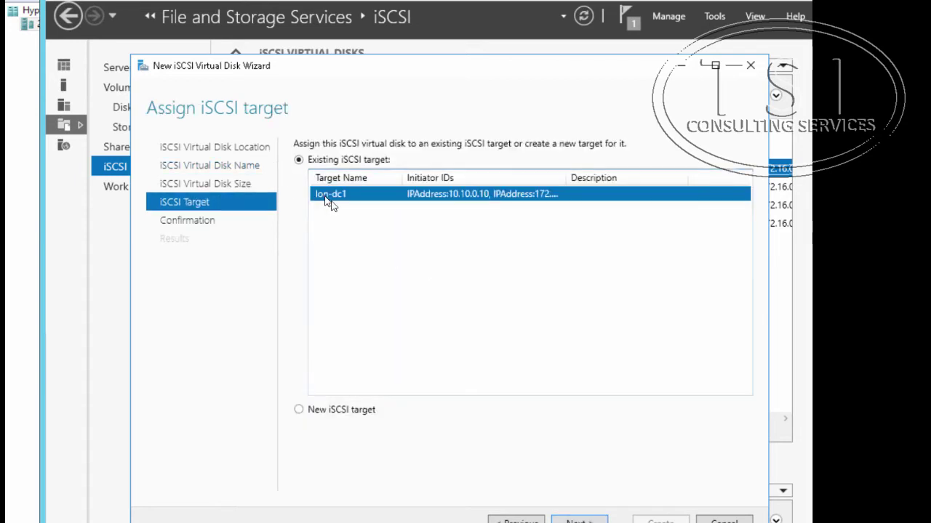
pyautogui.click(579, 521)
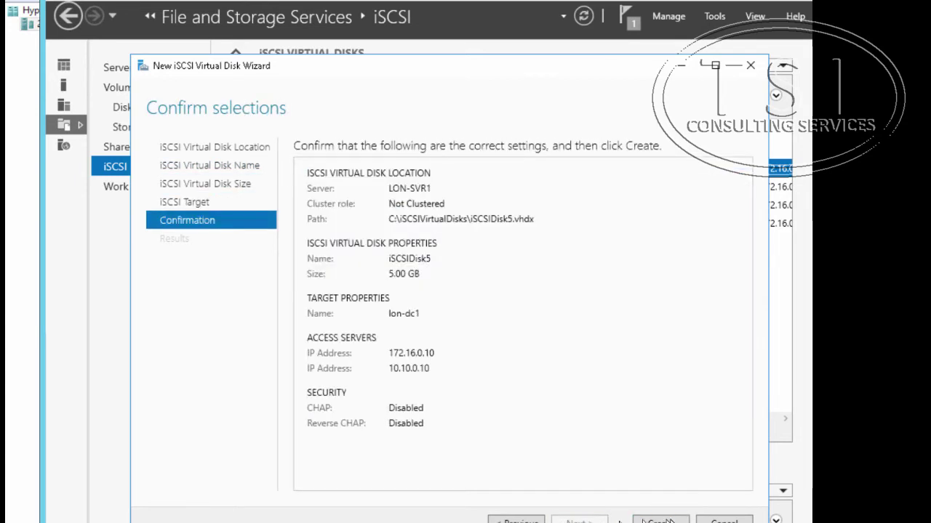
pyautogui.click(679, 520)
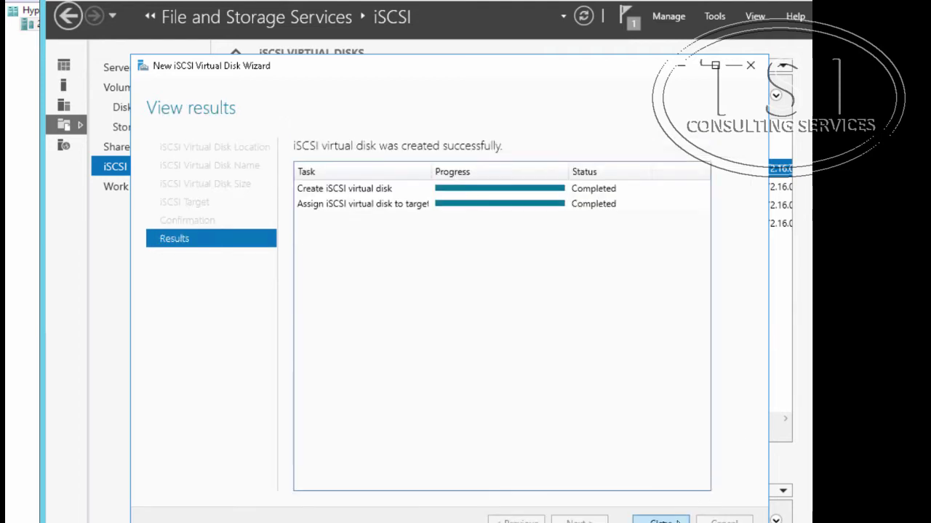
pyautogui.click(665, 519)
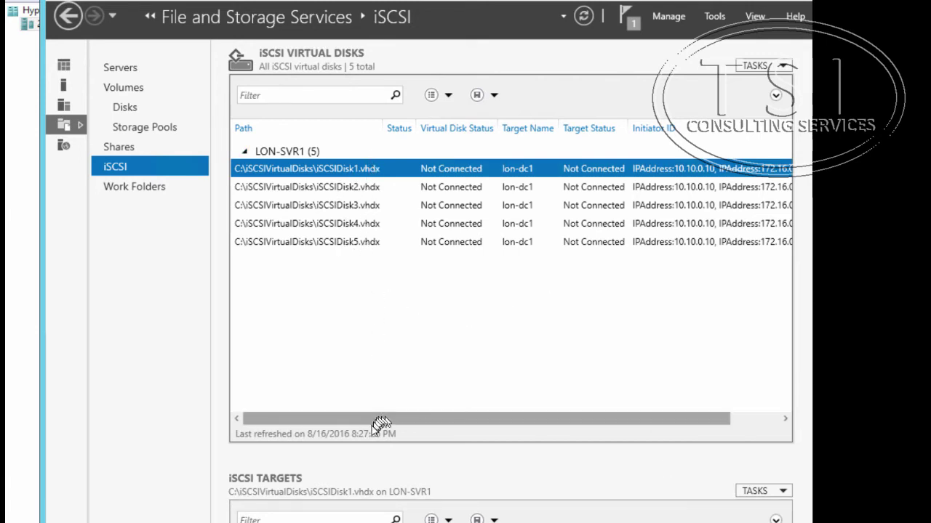
# - Switch to the lab outline document, highlight the "Configure Multipath I/O (MPIO)" task, and return to Server Manager
pyautogui.moveTo(365, 418); pyautogui.dragTo(346, 418)
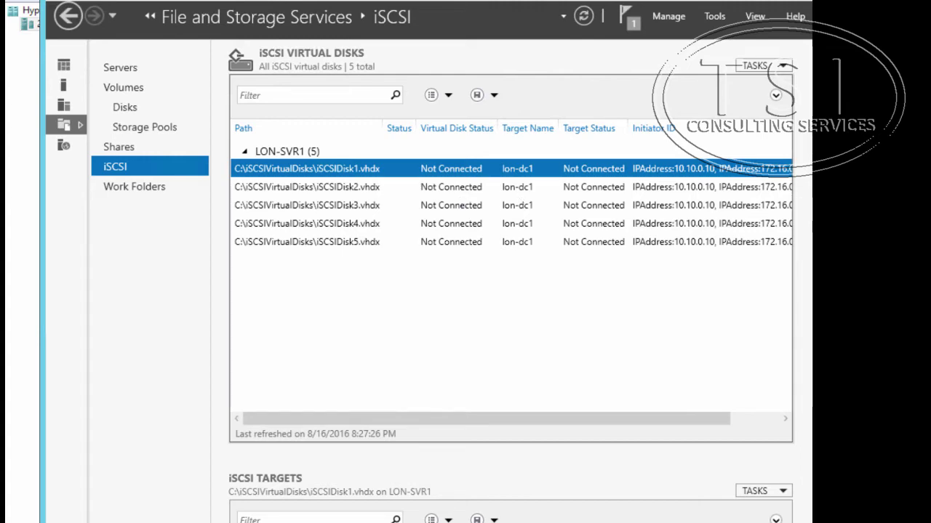
pyautogui.hotkey('alt', 'Tab')
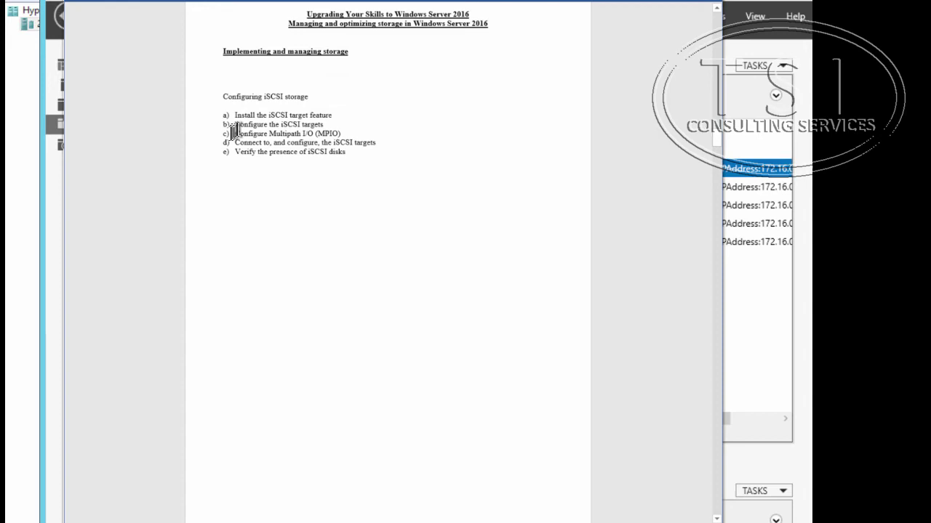
pyautogui.moveTo(234, 135); pyautogui.dragTo(352, 136)
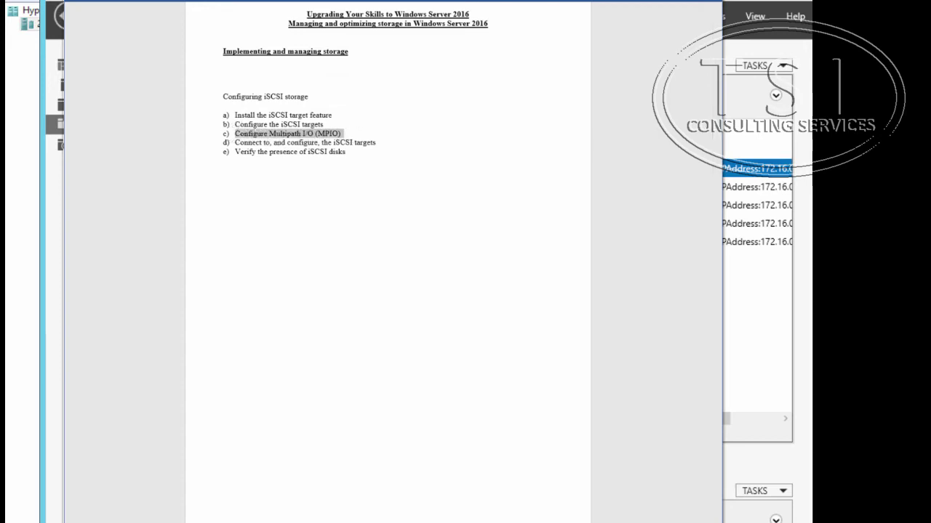
pyautogui.hotkey('alt', 'Tab')
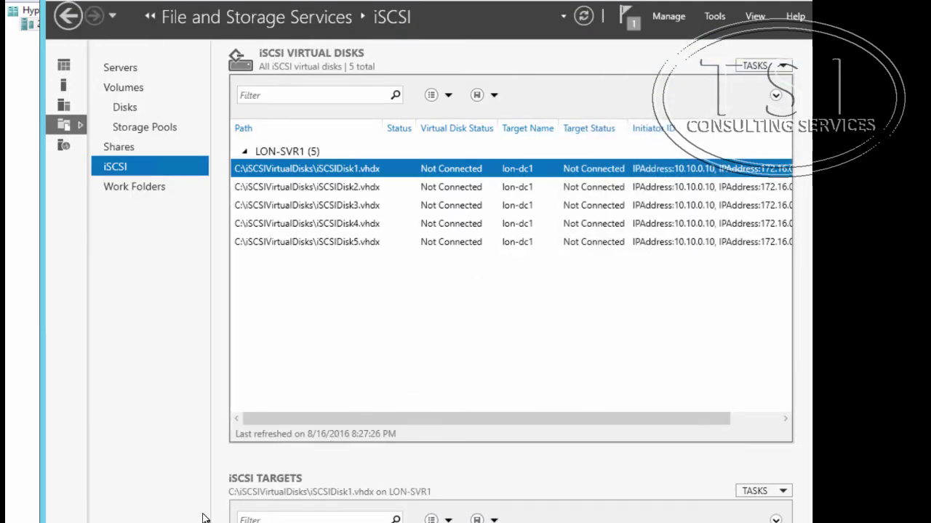
pyautogui.press('super+d')
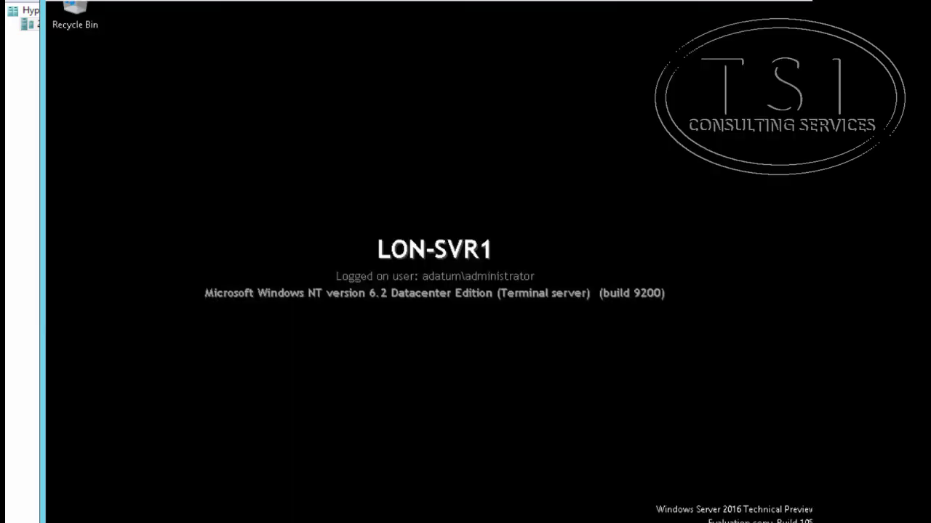
pyautogui.press('super+d')
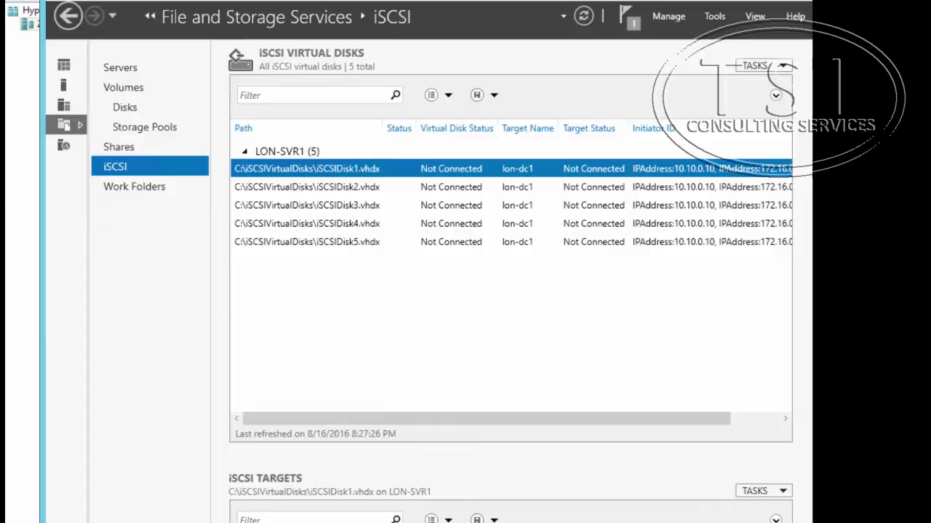
# - Open the local server's network connections on LON-SVR1 and enable the Ethernet 2 adapter
pyautogui.click(69, 21)
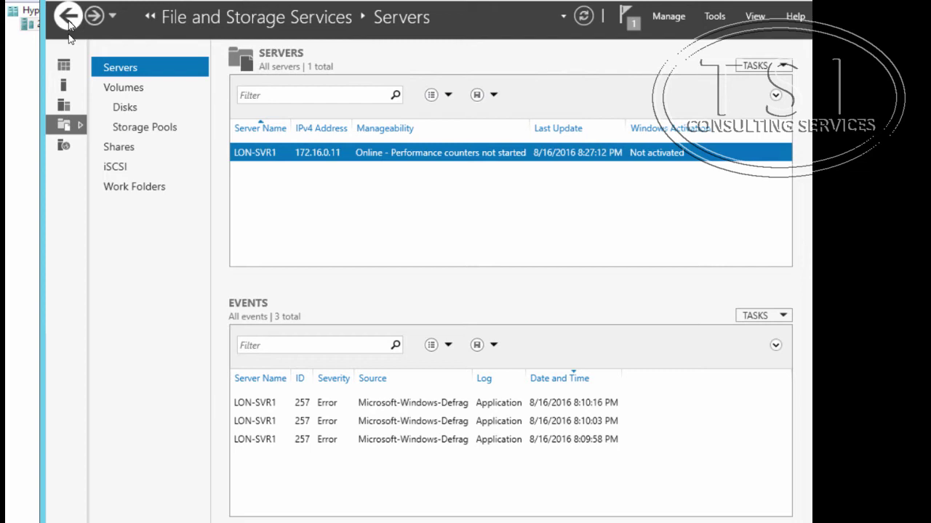
pyautogui.click(65, 85)
pyautogui.click(64, 67)
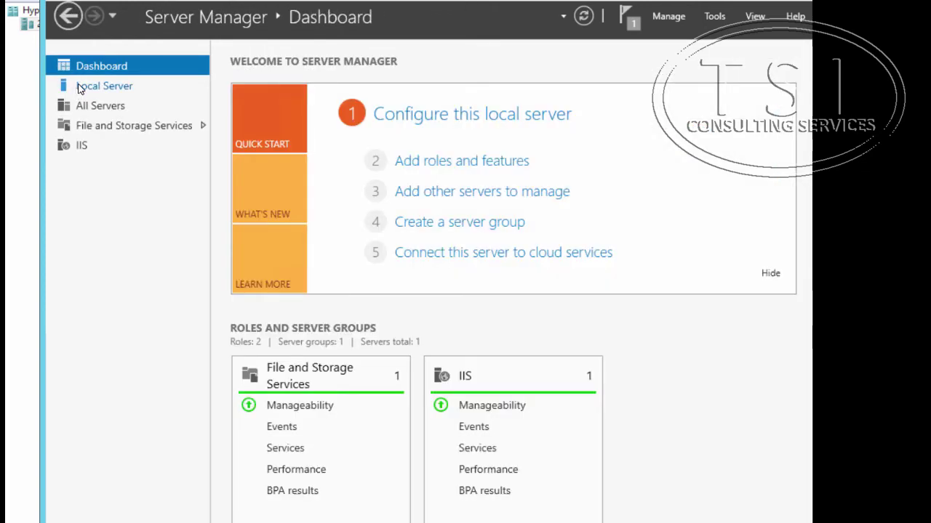
pyautogui.click(80, 88)
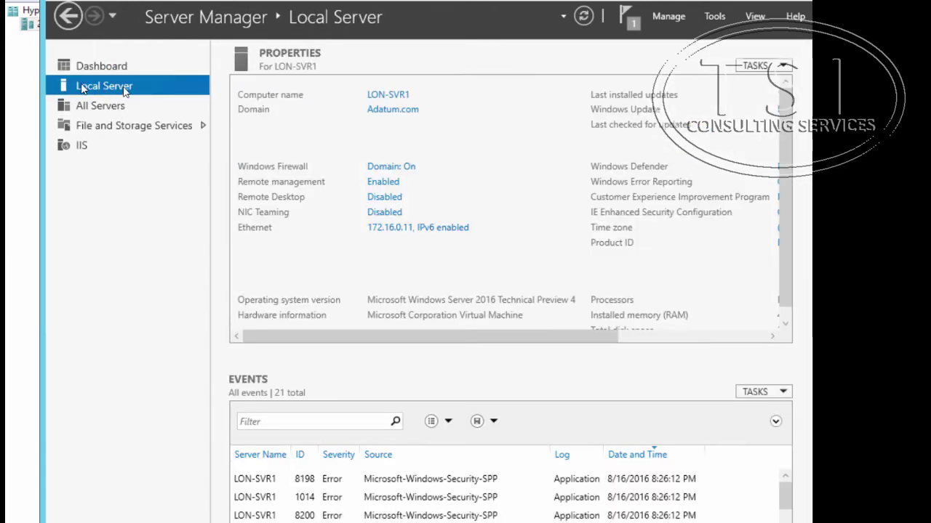
pyautogui.click(395, 231)
pyautogui.click(386, 128)
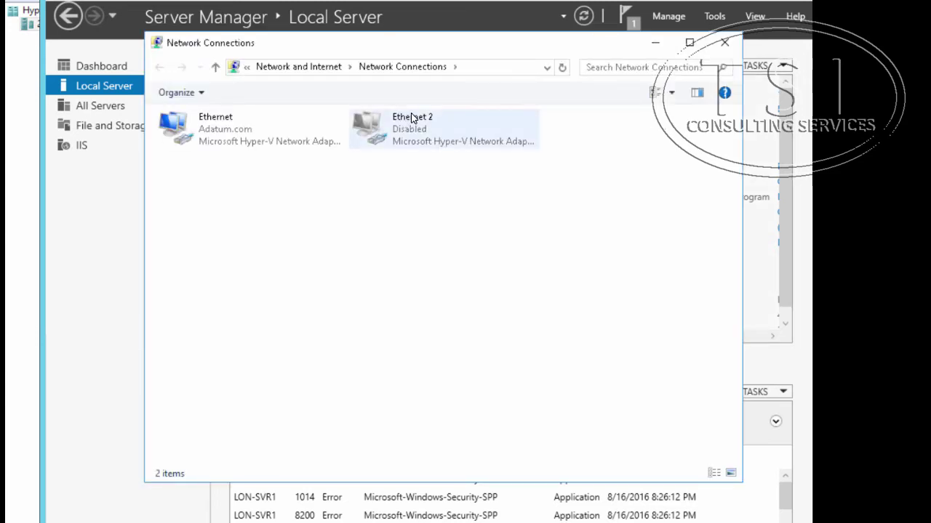
pyautogui.rightClick(412, 117)
pyautogui.click(445, 125)
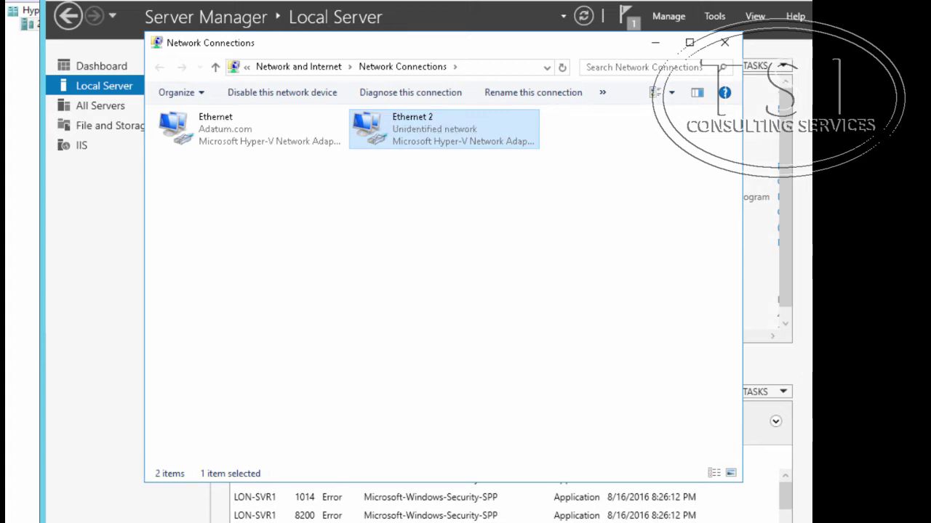
# - Switch to the LON-DC1 virtual machine and show its local server properties in Server Manager
pyautogui.moveTo(104, 516)
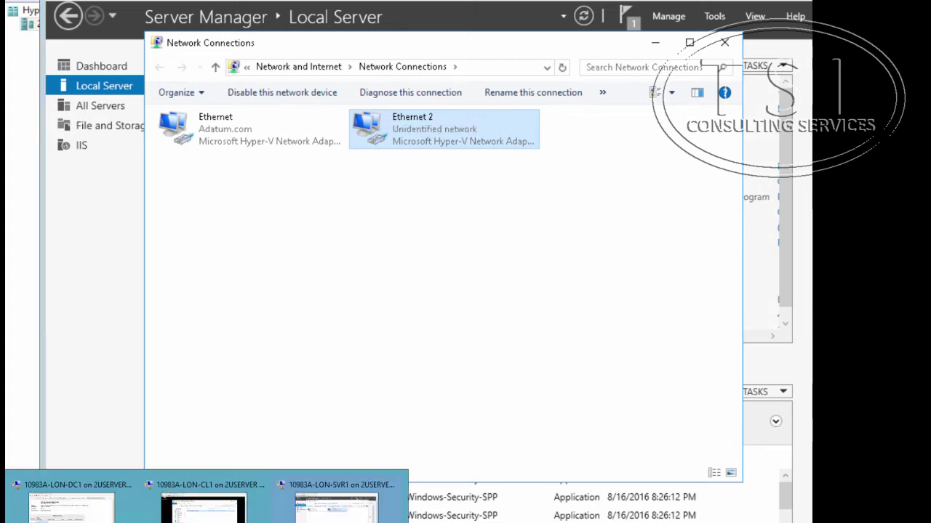
pyautogui.click(316, 514)
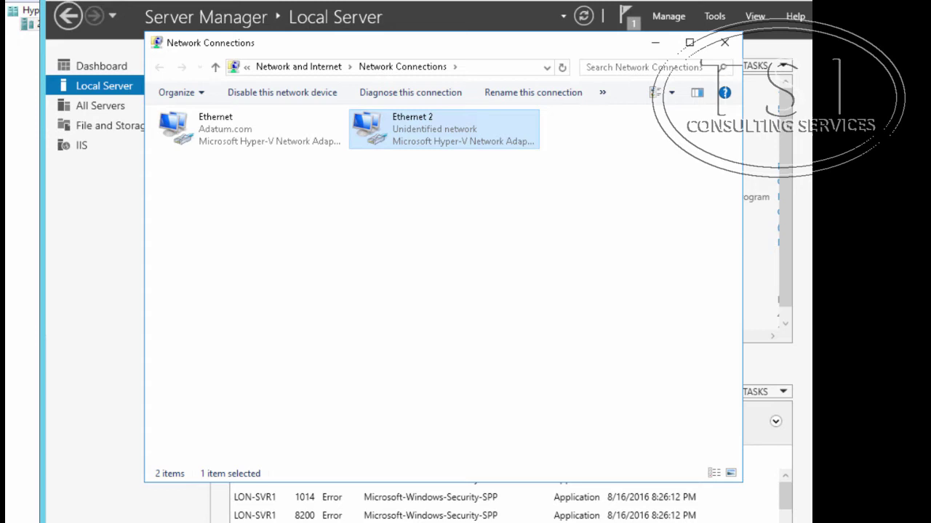
pyautogui.moveTo(104, 517)
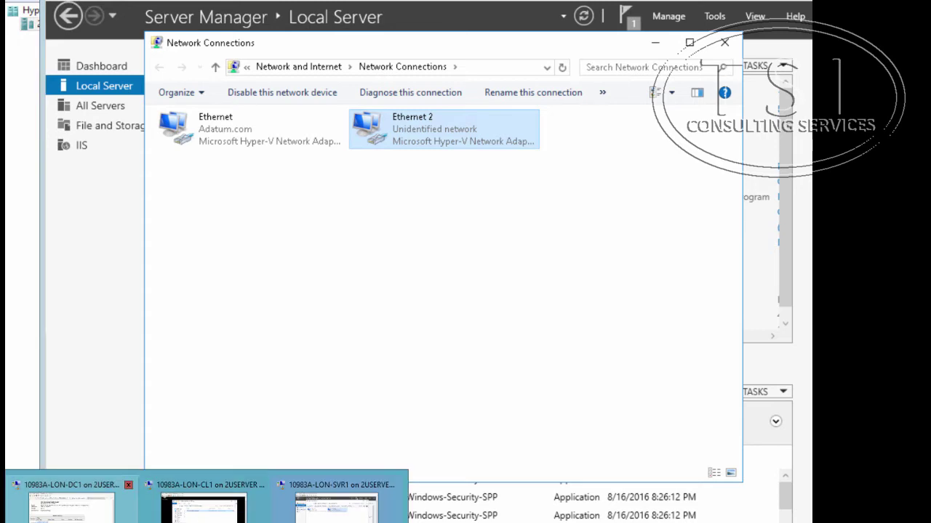
pyautogui.click(93, 509)
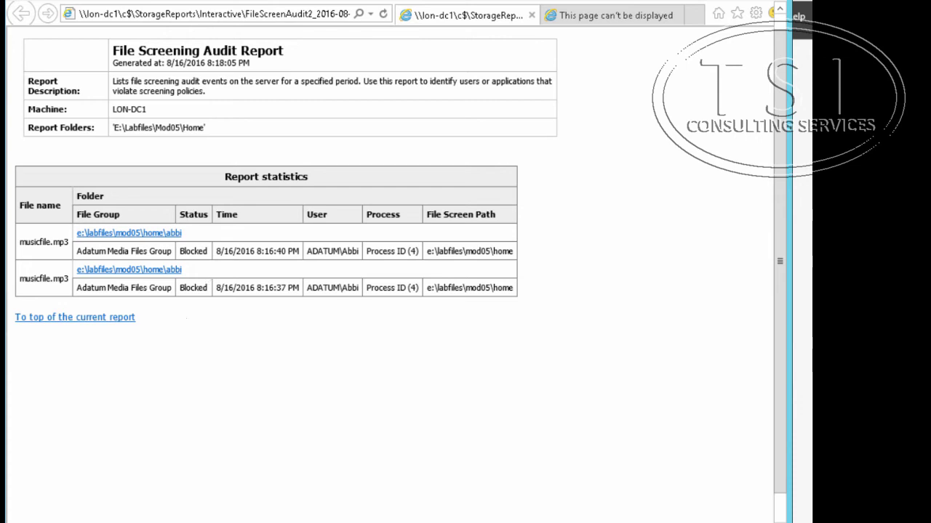
pyautogui.moveTo(783, 427); pyautogui.dragTo(782, 480)
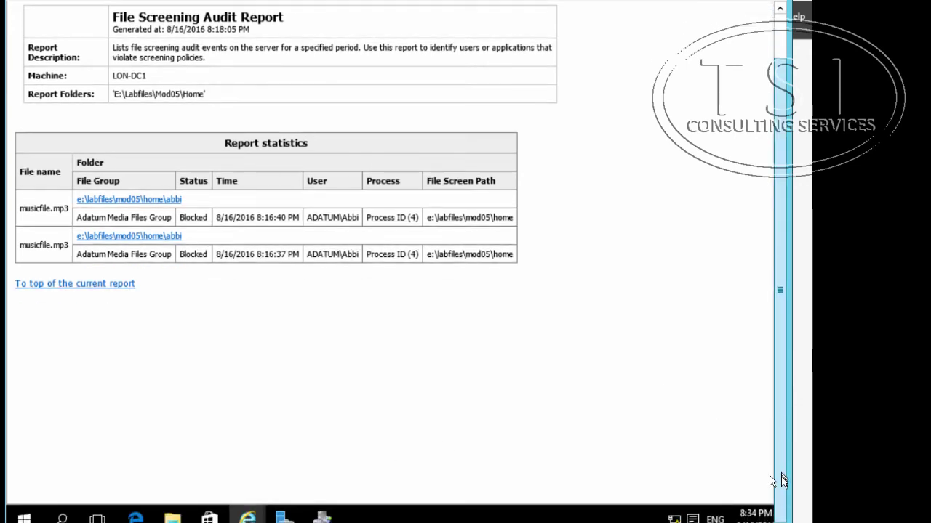
pyautogui.click(181, 517)
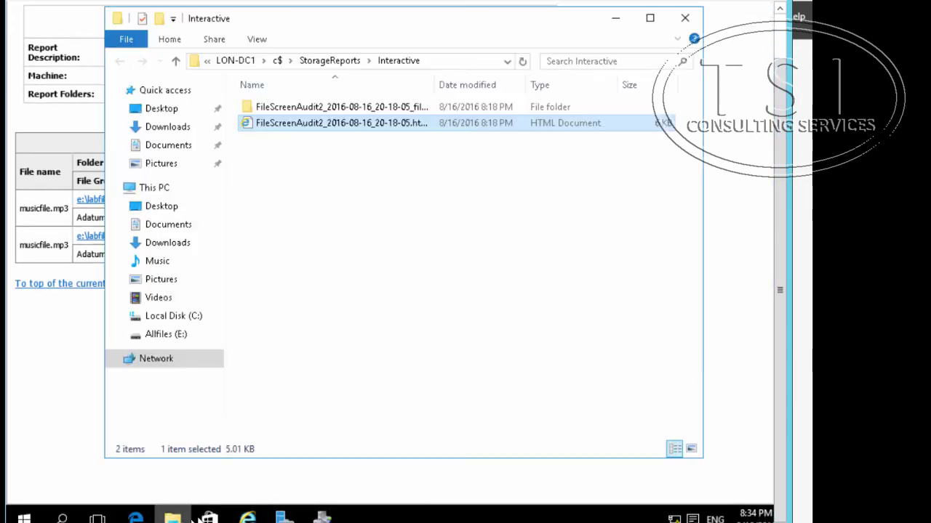
pyautogui.click(285, 518)
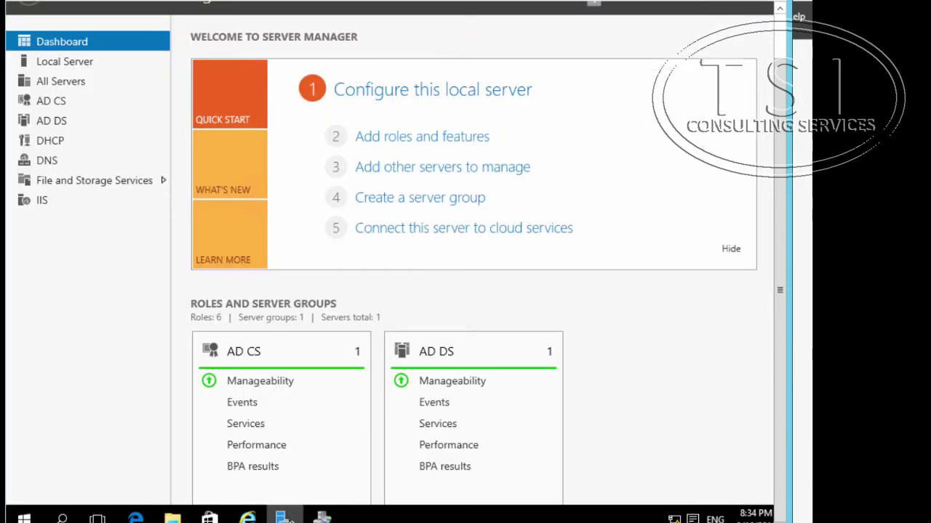
pyautogui.click(48, 64)
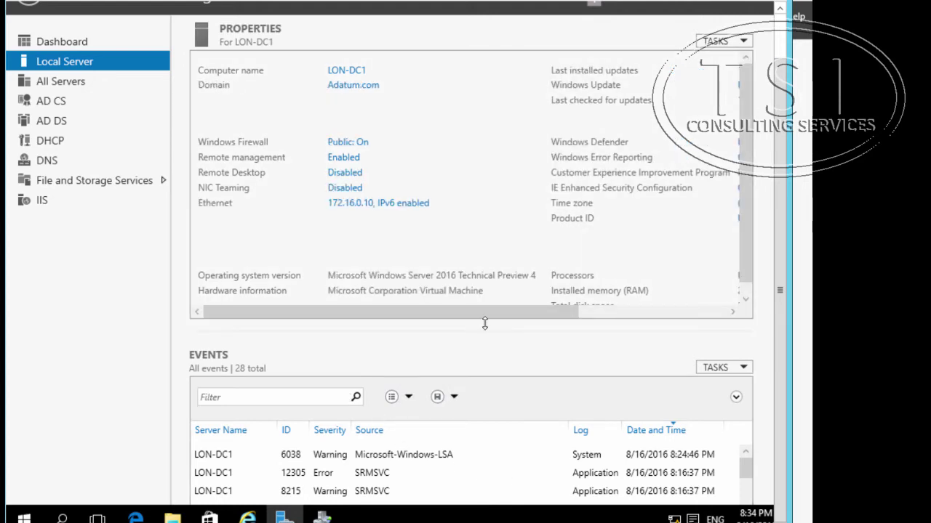
# - Enable the Ethernet 2 adapter in LON-DC1's network connections and refresh the local server properties
pyautogui.click(399, 203)
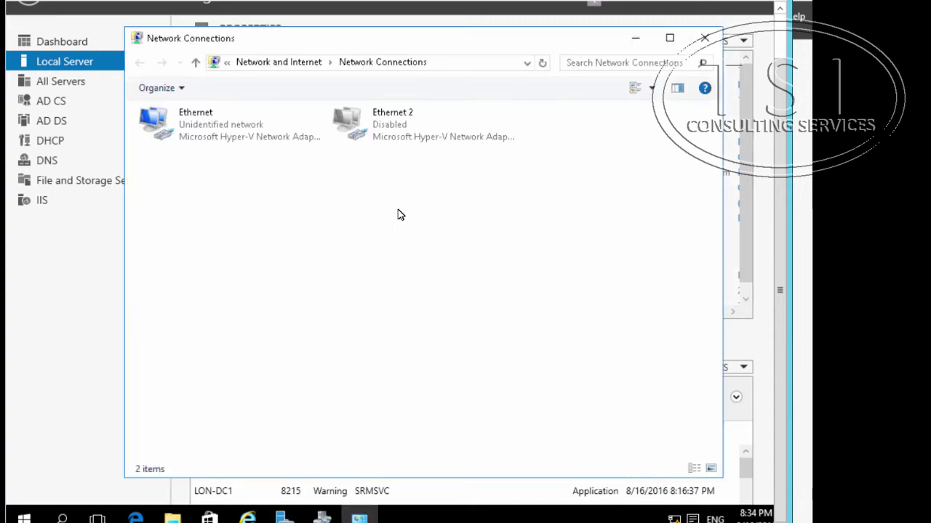
pyautogui.click(388, 133)
pyautogui.rightClick(387, 133)
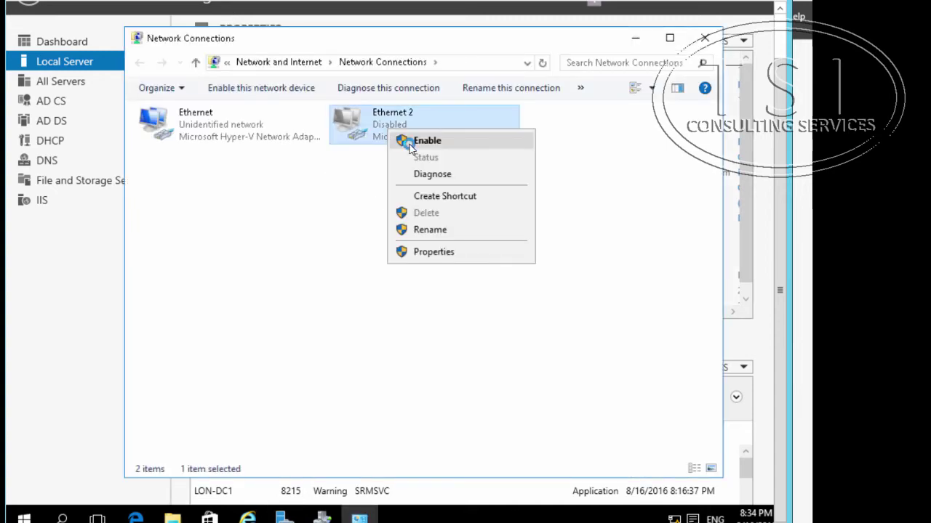
pyautogui.click(404, 139)
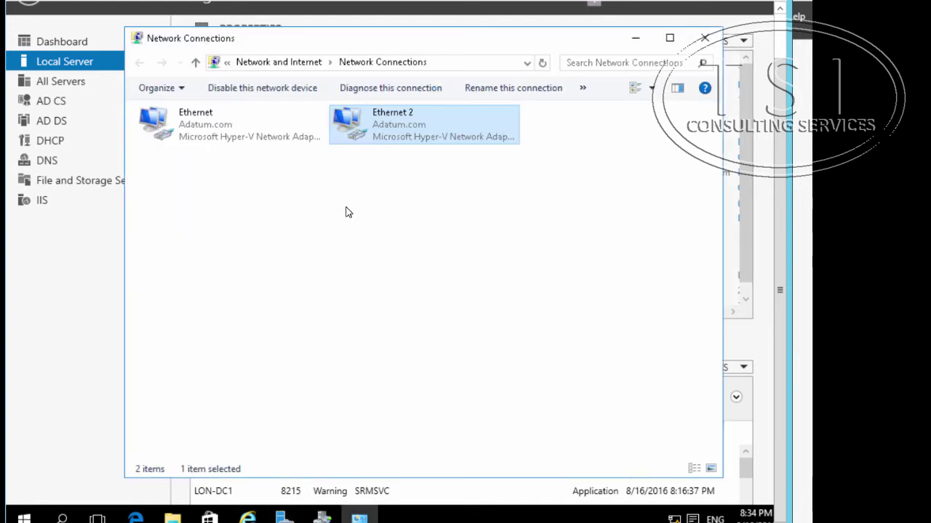
pyautogui.moveTo(358, 139); pyautogui.dragTo(256, 143)
pyautogui.click(25, 324)
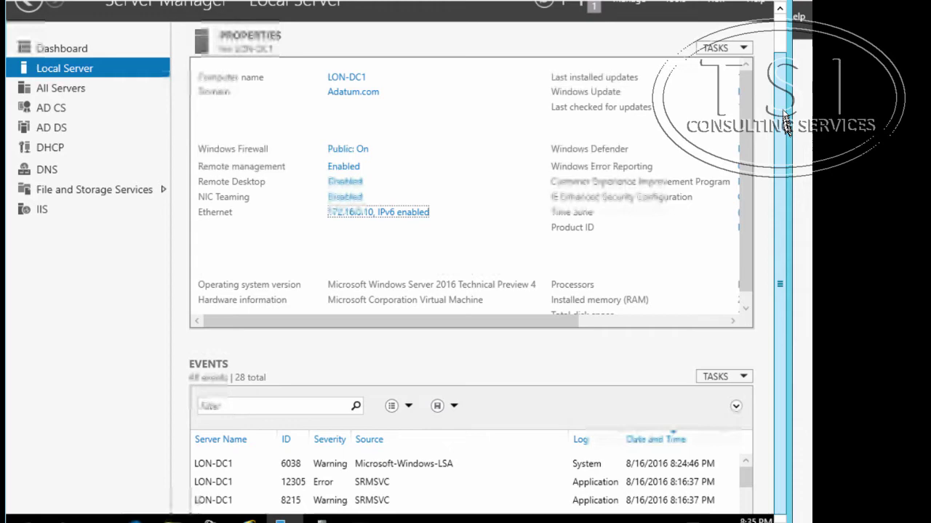
pyautogui.click(543, 44)
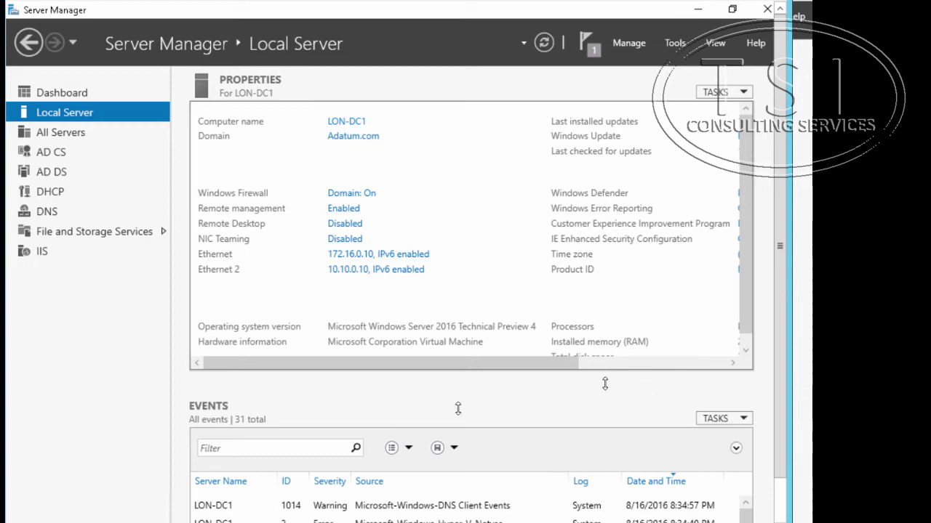
# - Start adding roles and features with LON-DC1.Adatum.com as destination server, keep the default roles, and continue to the feature selection
pyautogui.moveTo(208, 522)
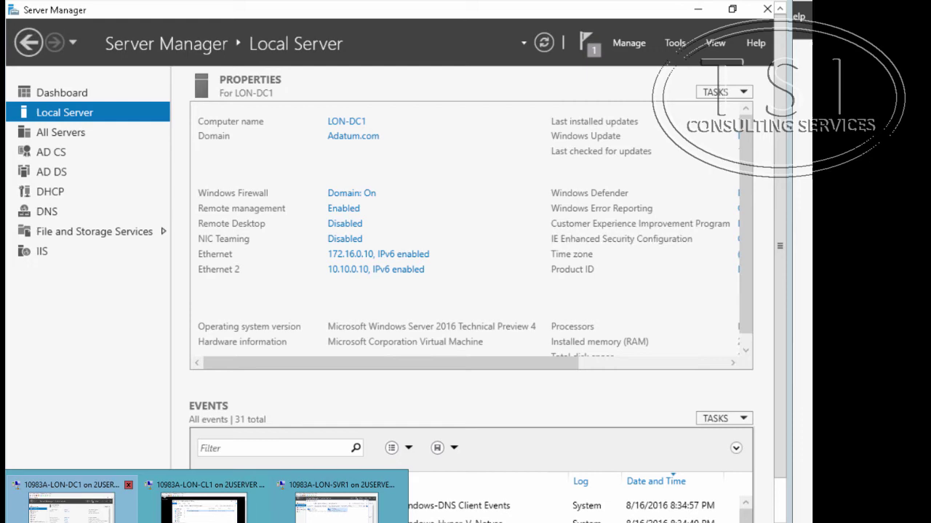
pyautogui.click(635, 45)
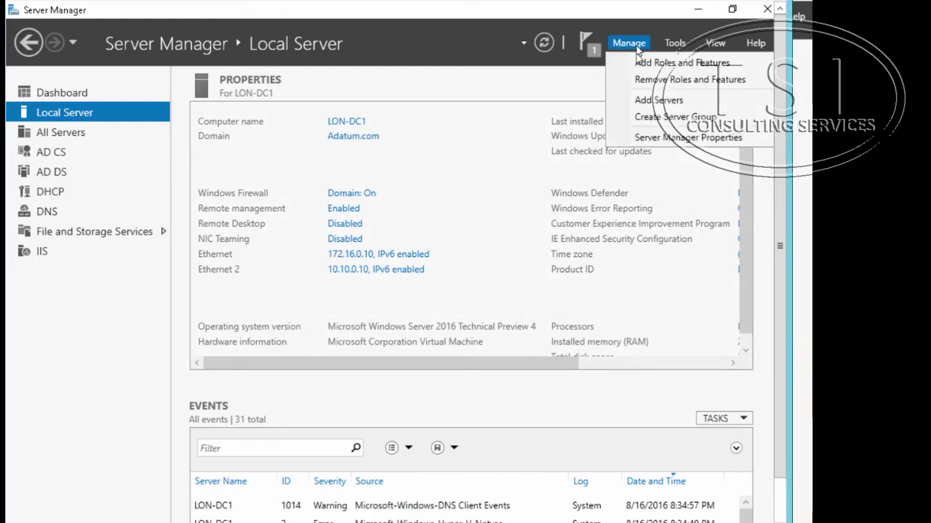
pyautogui.click(642, 65)
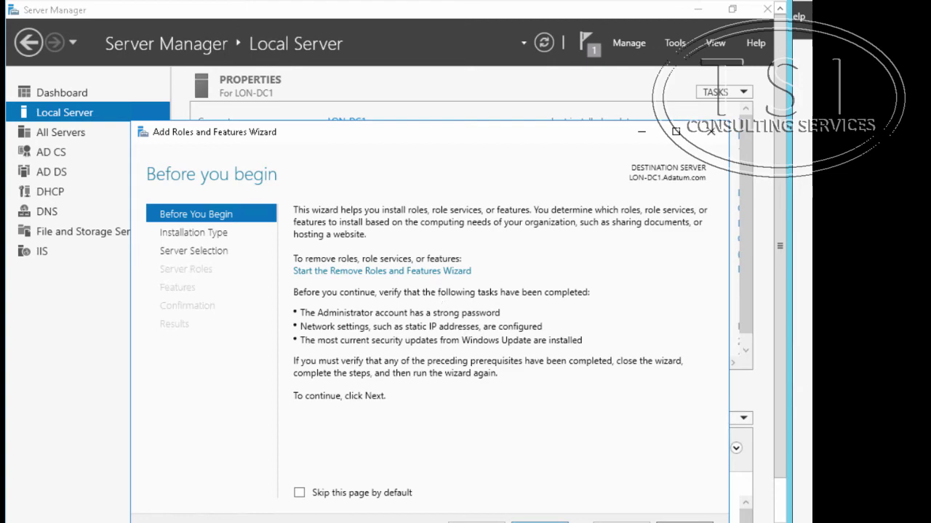
pyautogui.click(539, 522)
pyautogui.click(539, 522)
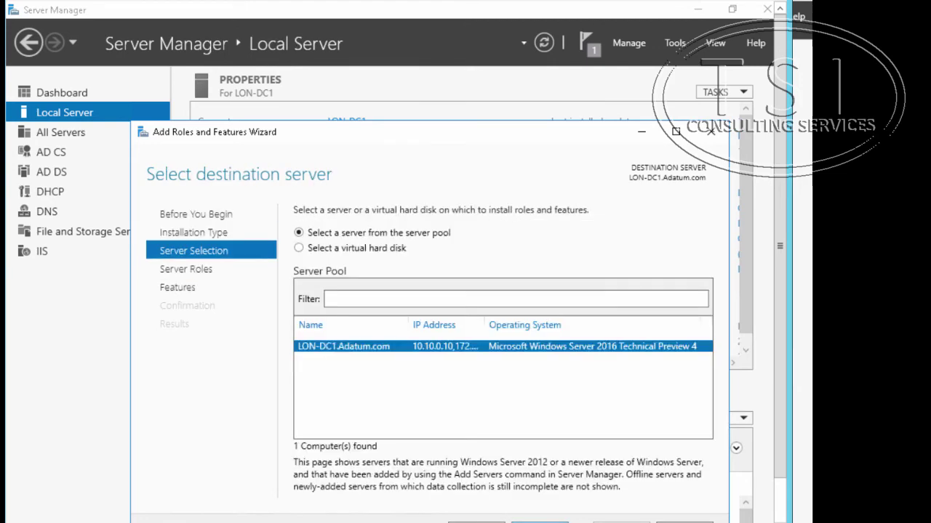
pyautogui.click(539, 522)
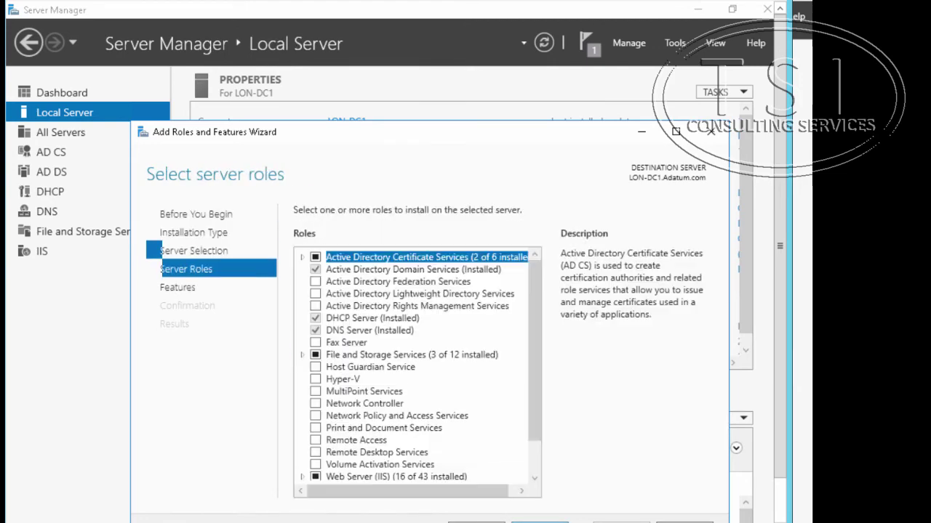
pyautogui.click(539, 522)
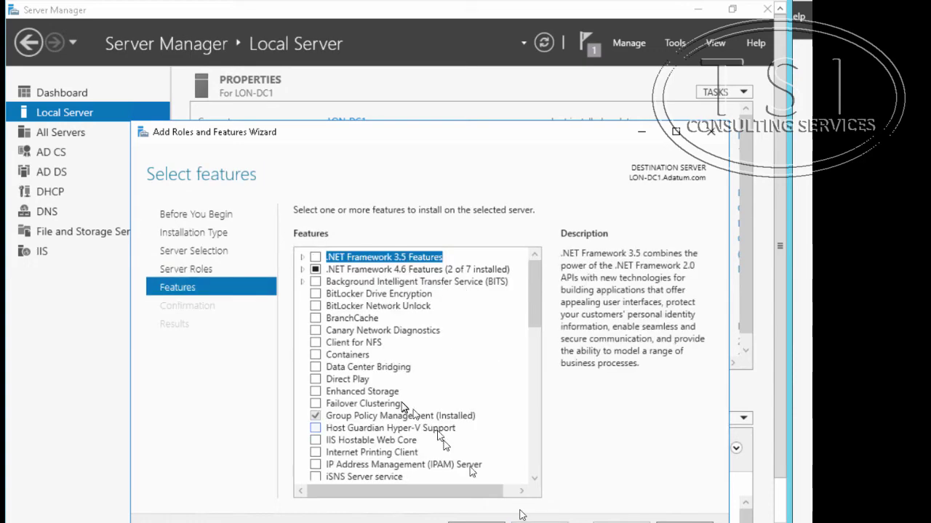
# - Select the Multipath I/O feature, allow automatic restart of the destination server, and start the installation
pyautogui.scroll(-1, 329, 420)
pyautogui.scroll(-1, 330, 420)
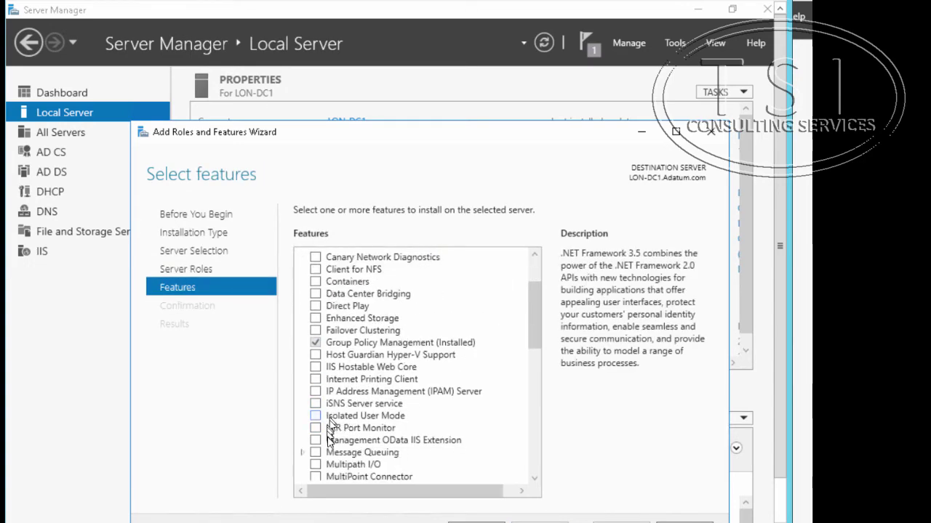
pyautogui.click(315, 465)
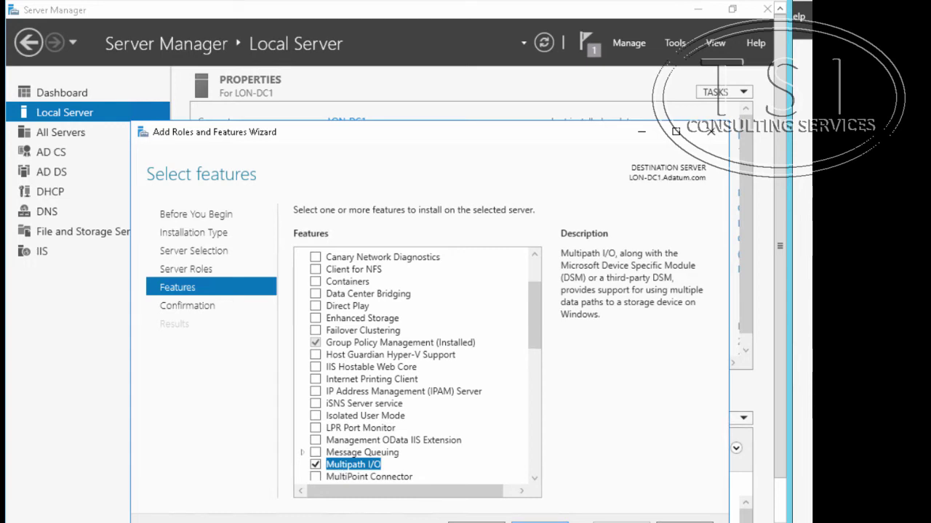
pyautogui.click(539, 522)
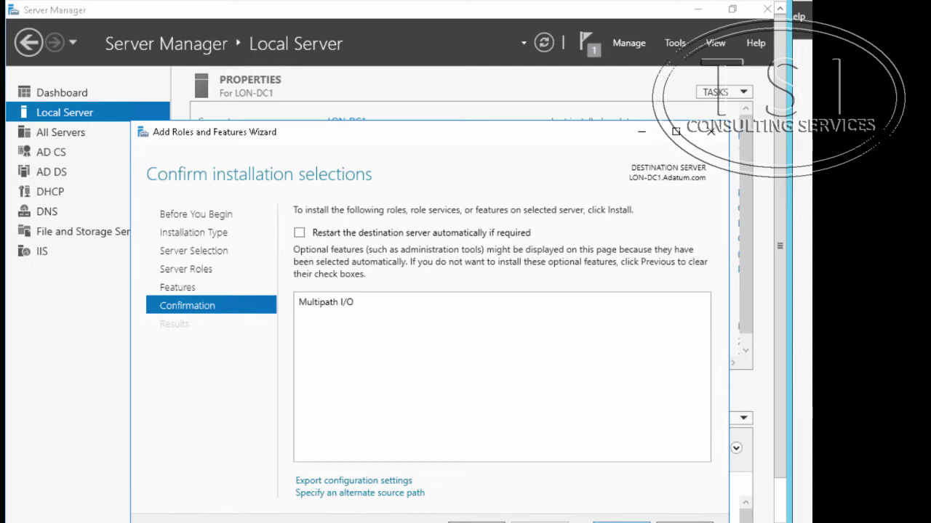
pyautogui.click(300, 234)
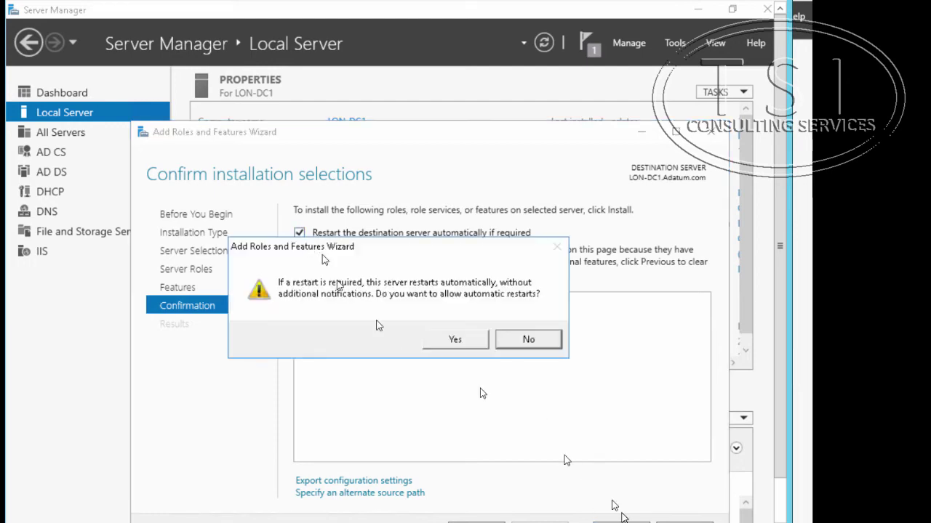
pyautogui.click(456, 336)
pyautogui.click(631, 521)
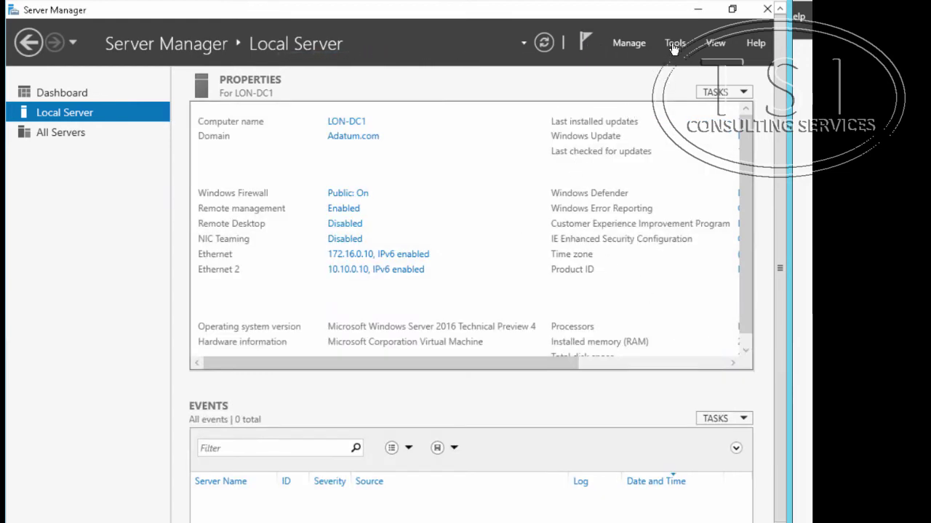
# - Open the iSCSI Initiator on LON-DC1 and agree to start the Microsoft iSCSI service automatically
pyautogui.click(672, 43)
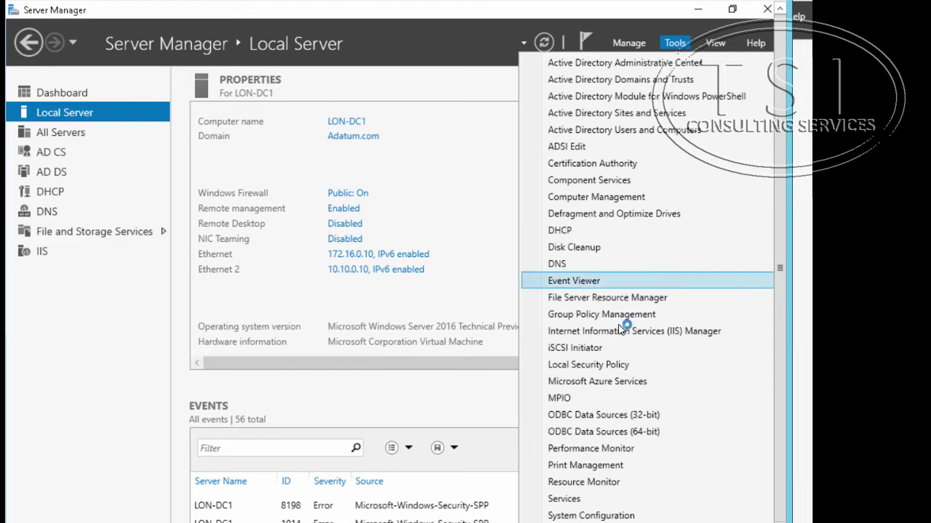
pyautogui.click(584, 349)
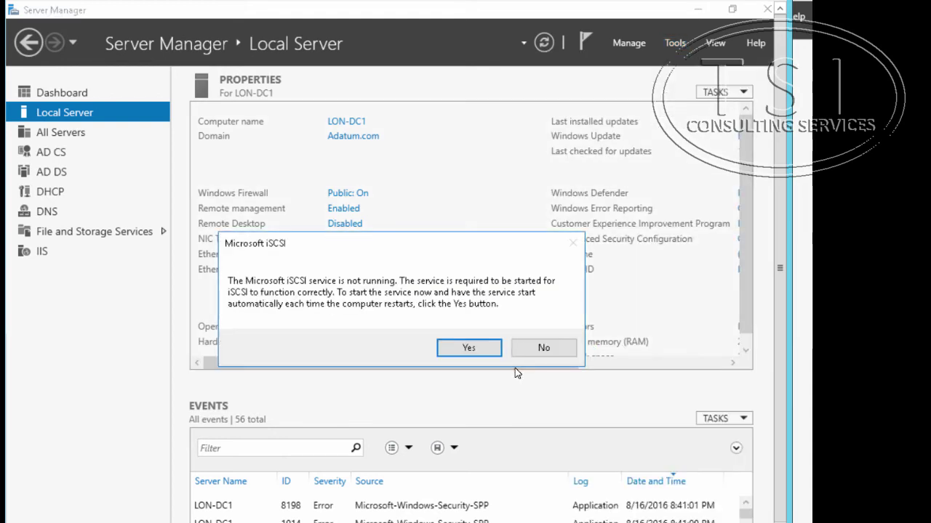
pyautogui.click(467, 349)
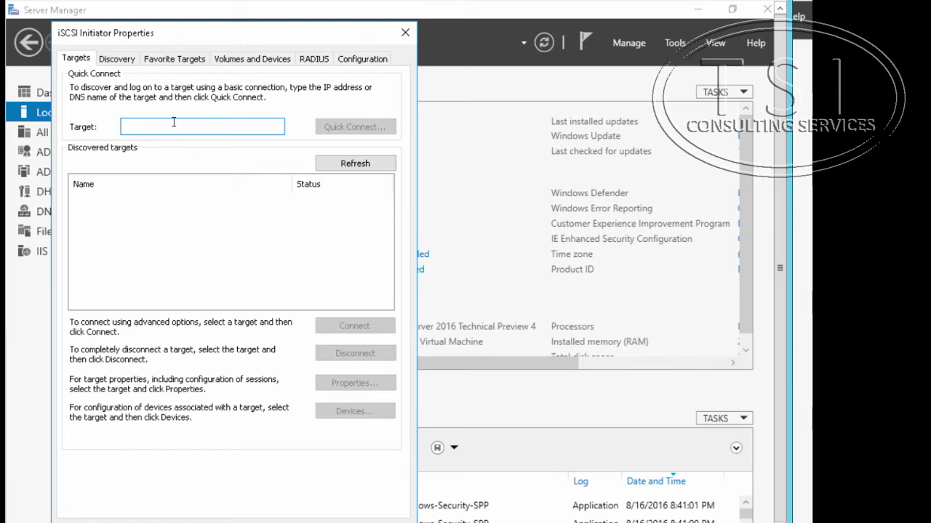
# - Quick-connect the iSCSI Initiator to the target server LON-SVR1 and finish the connection dialog
pyautogui.write('LON-SVR1')
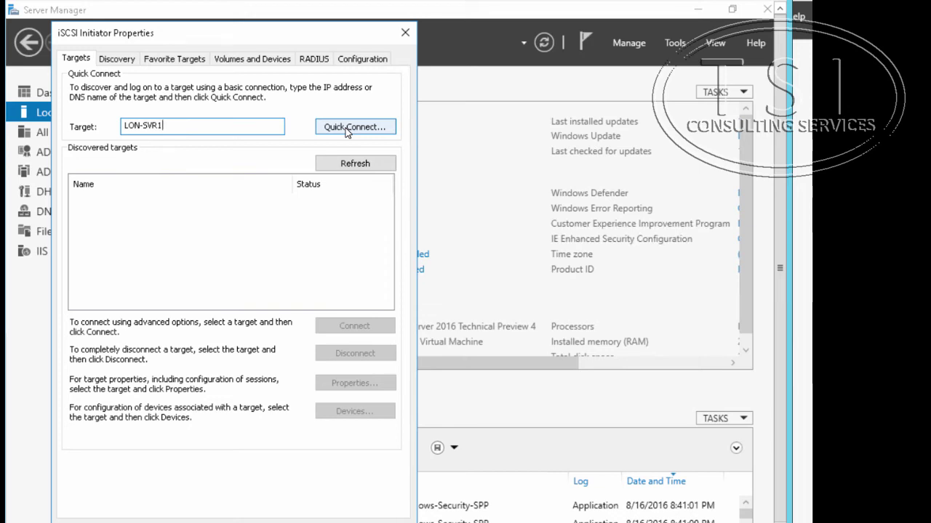
pyautogui.click(346, 130)
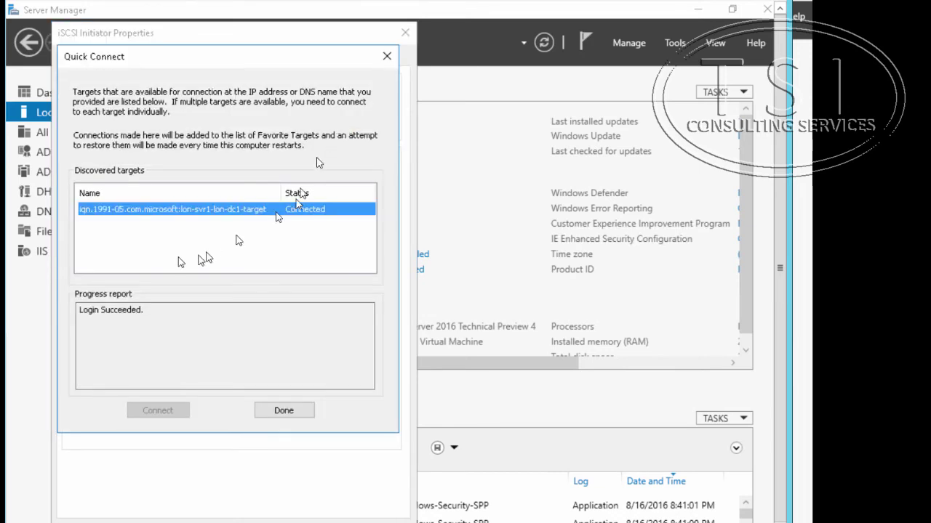
pyautogui.click(290, 411)
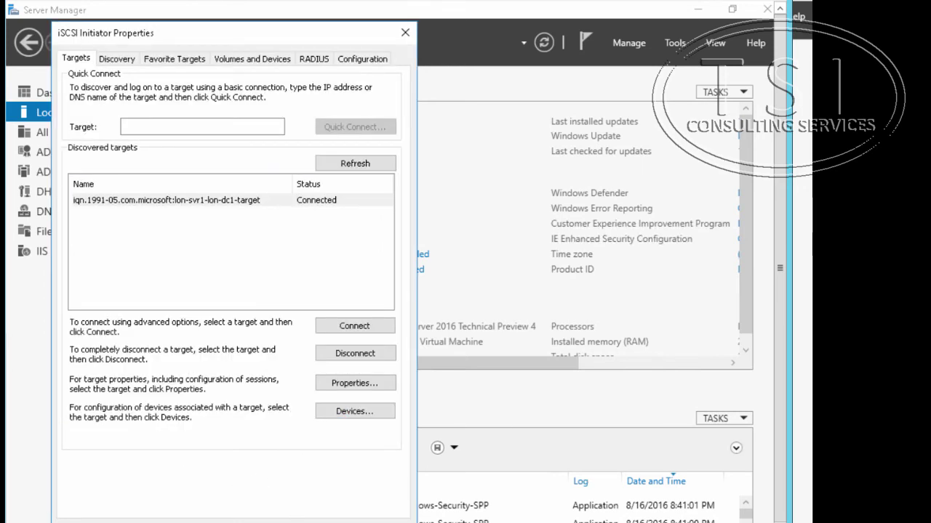
# - Close the iSCSI Initiator properties, add MPIO support for iSCSI devices on LON-DC1, and accept the restart
pyautogui.press('Return')
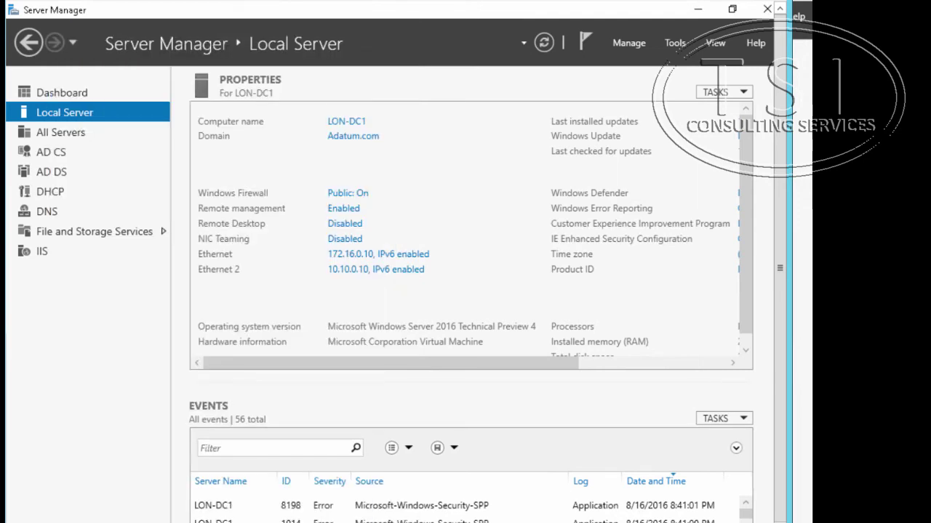
pyautogui.click(670, 43)
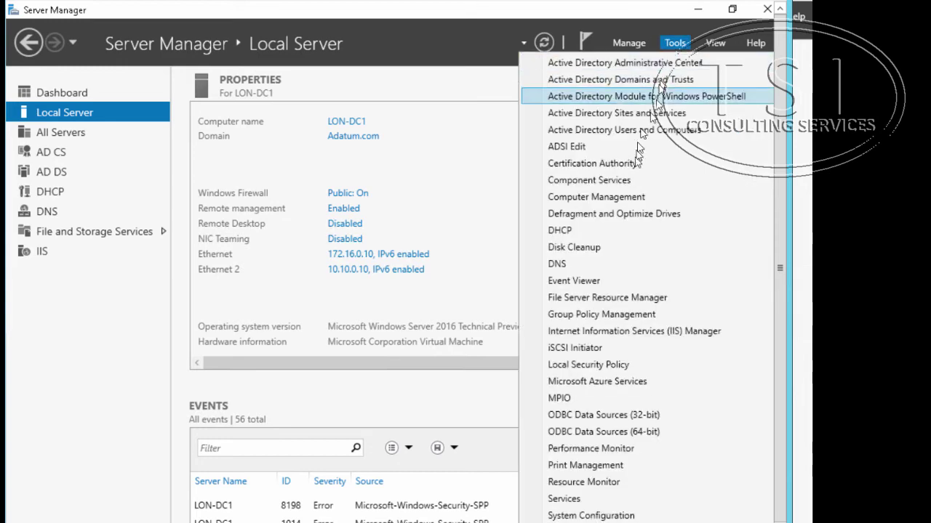
pyautogui.click(609, 398)
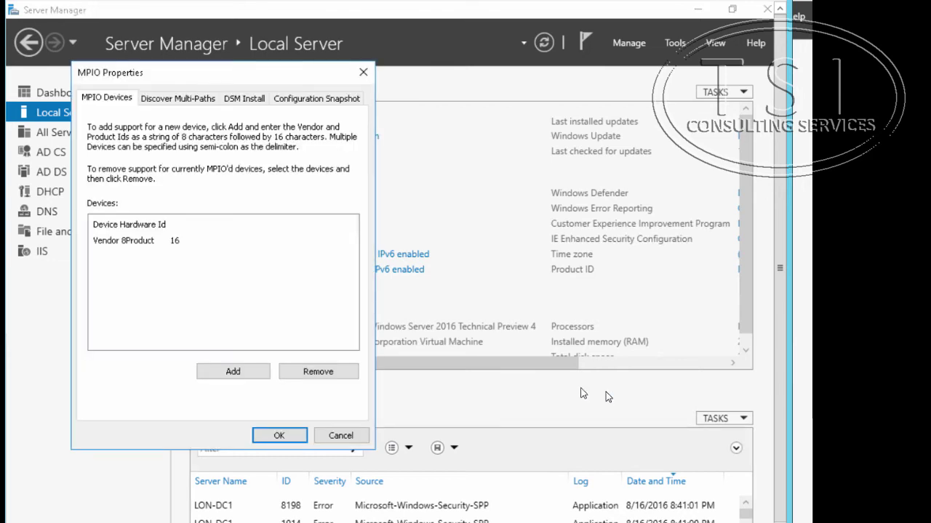
pyautogui.click(186, 100)
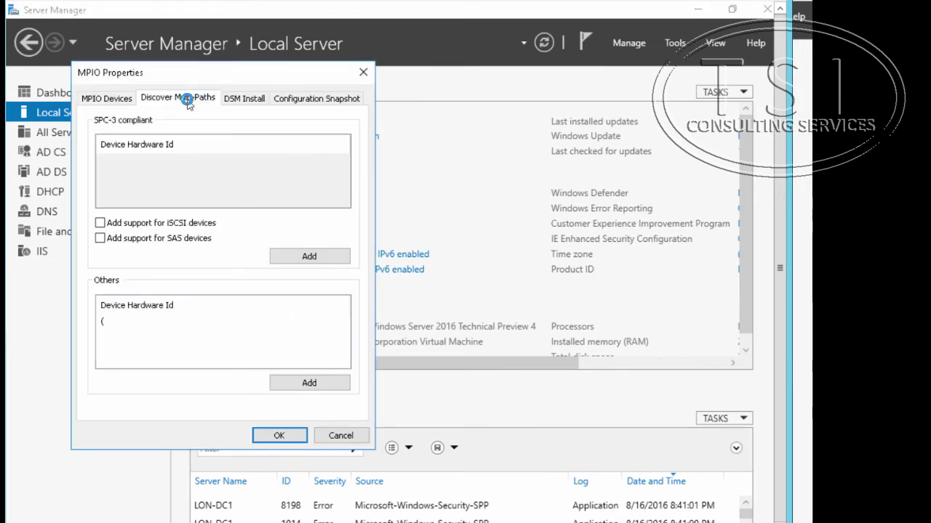
pyautogui.click(100, 224)
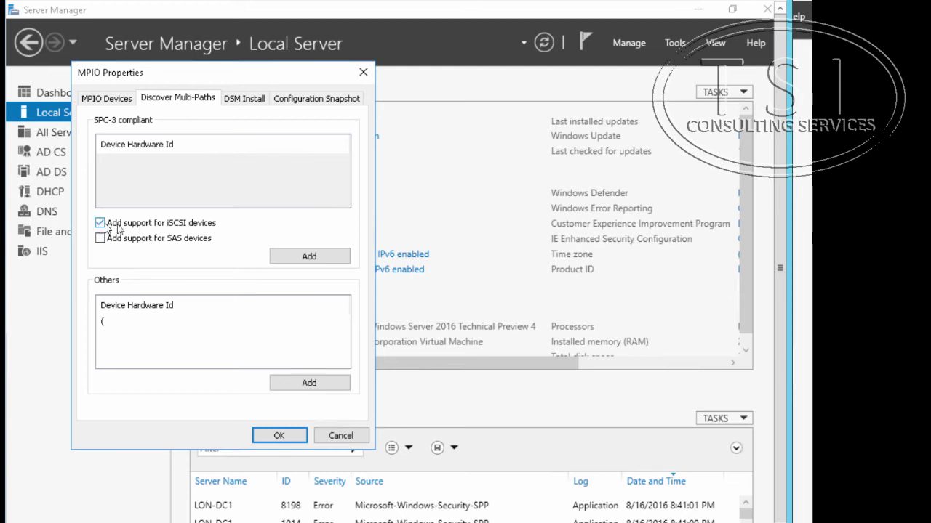
pyautogui.click(329, 261)
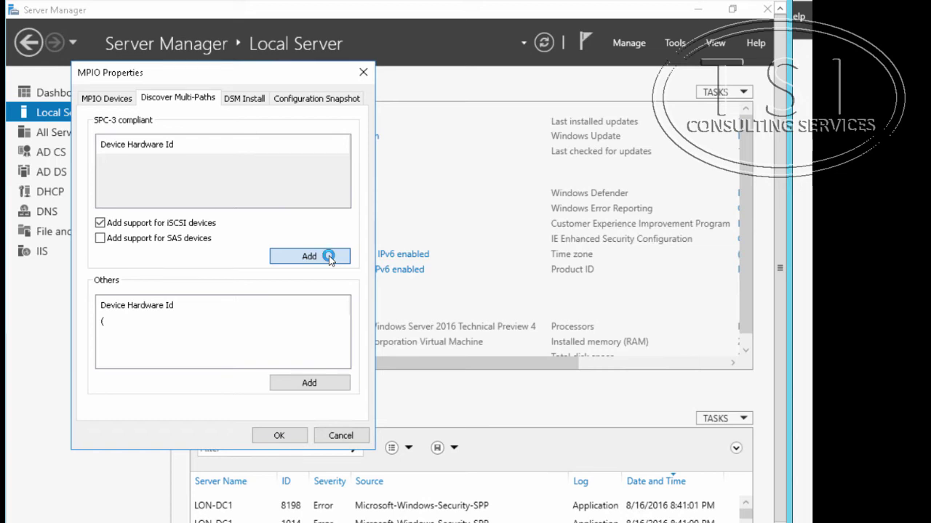
pyautogui.click(266, 184)
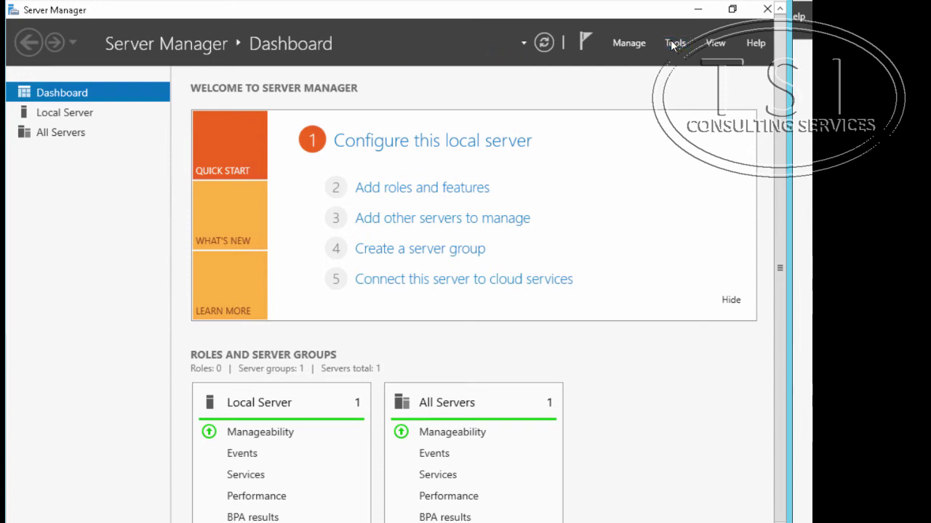
# - Check the device hardware IDs registered in the MPIO properties and review the iSCSI task outline document
pyautogui.click(674, 44)
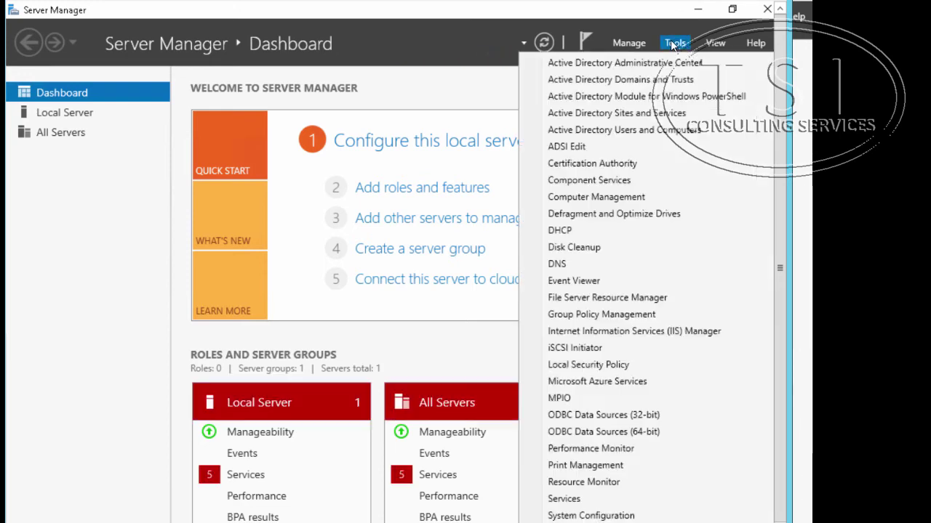
pyautogui.click(571, 399)
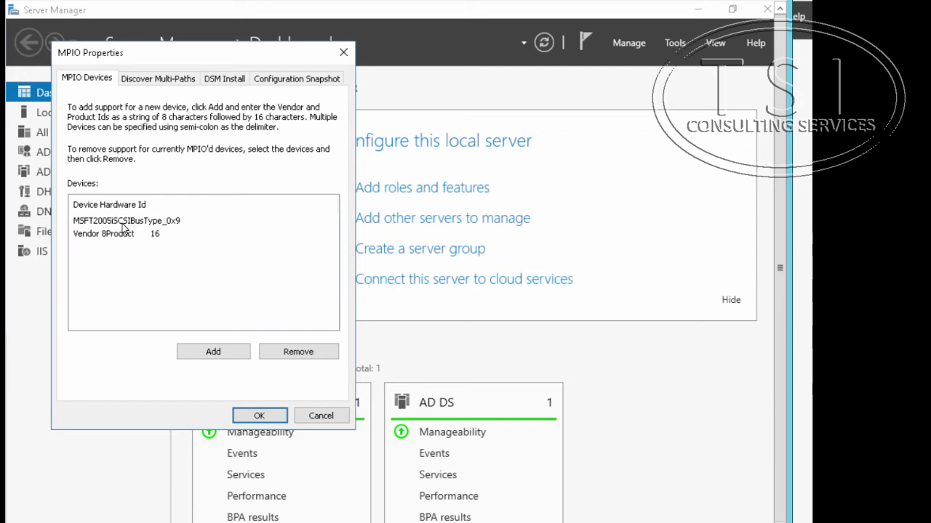
pyautogui.click(251, 417)
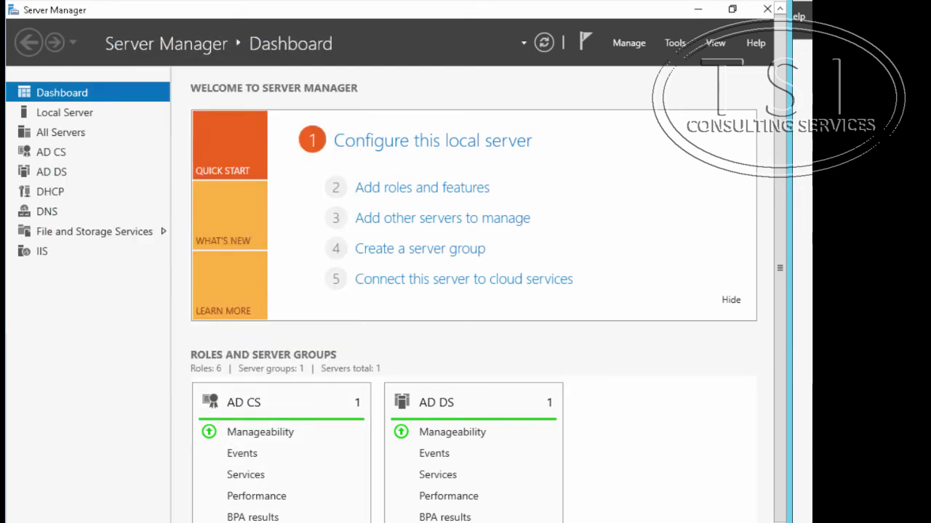
pyautogui.hotkey('alt', 'Tab')
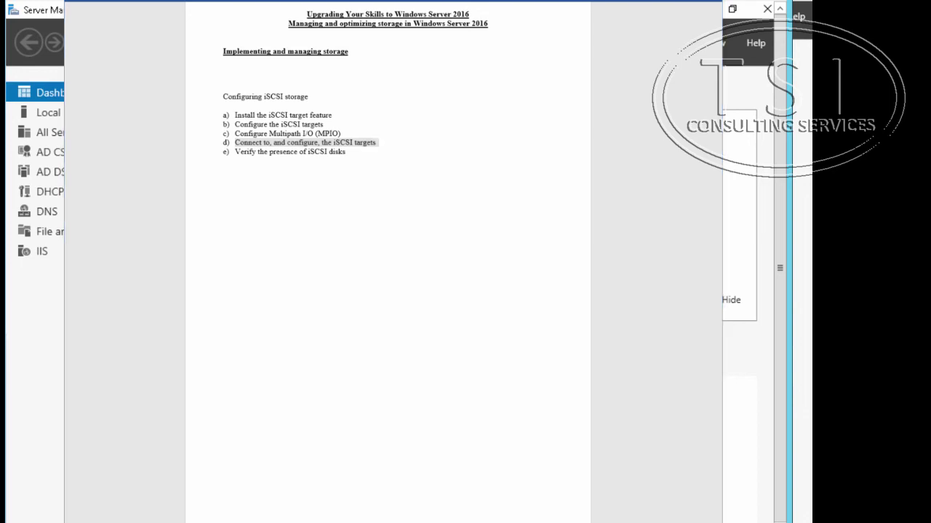
pyautogui.hotkey('alt', 'Tab')
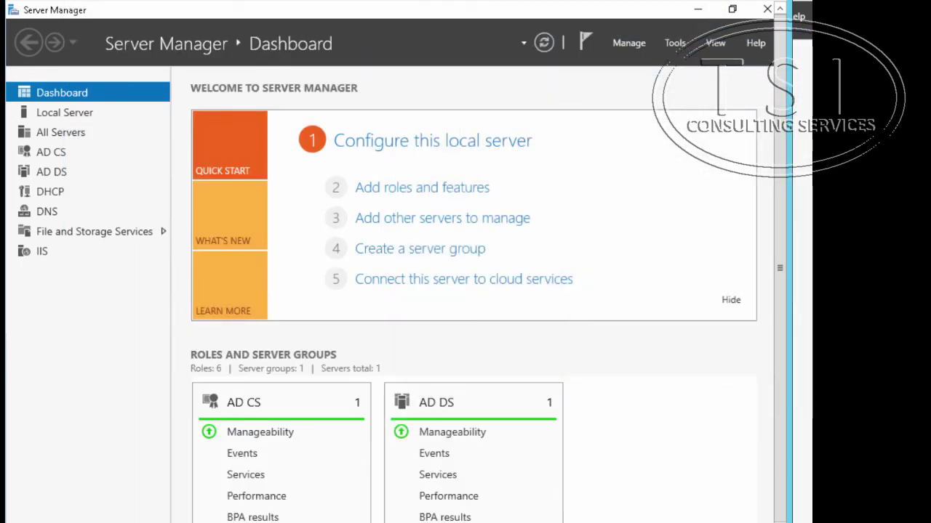
# - Open the iSCSI Initiator and disconnect the lon-svr1-lon-dc1-target from all sessions
pyautogui.click(671, 44)
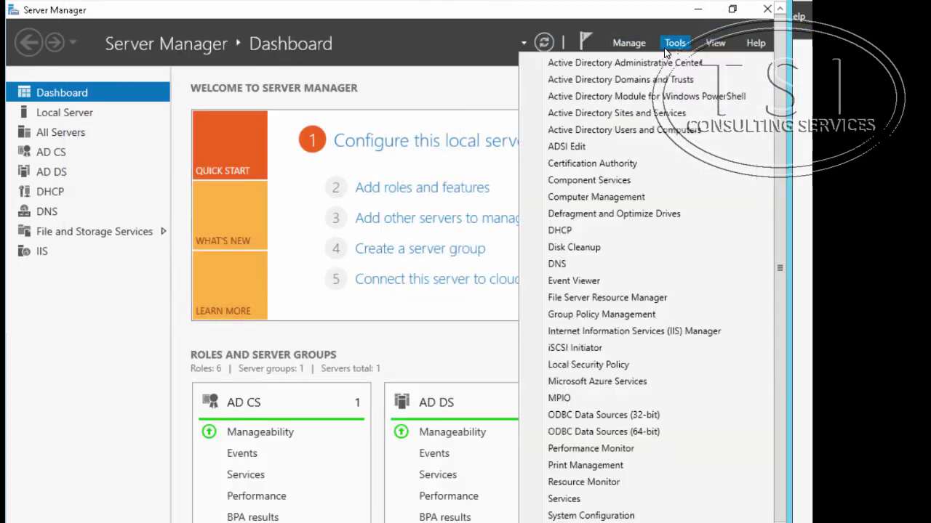
pyautogui.click(575, 350)
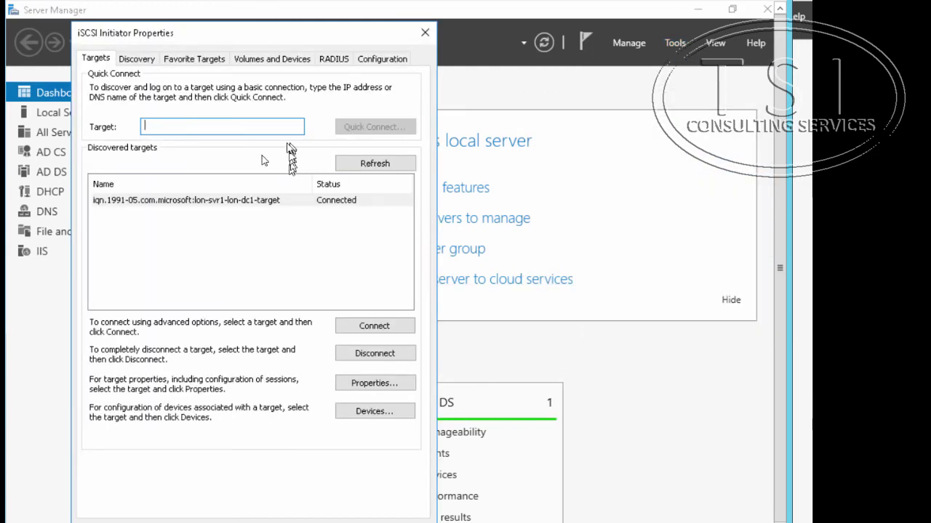
pyautogui.click(285, 205)
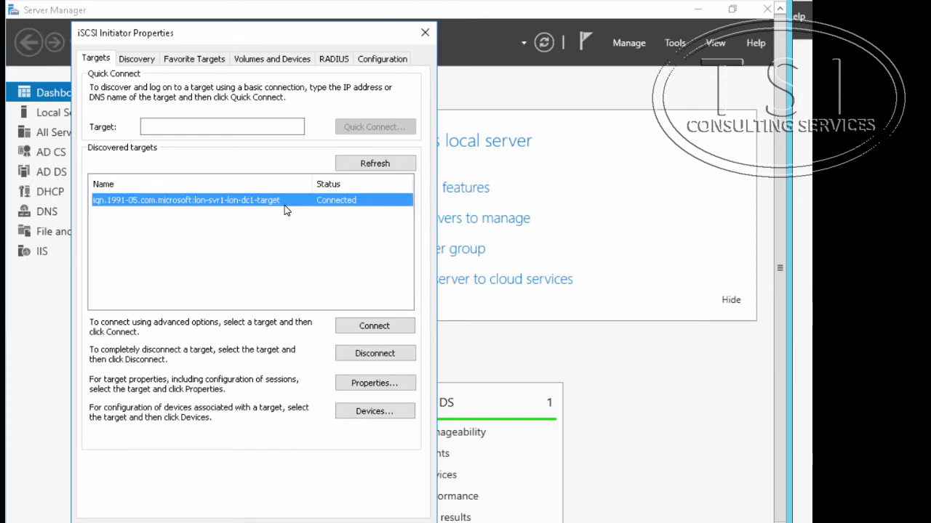
pyautogui.click(386, 355)
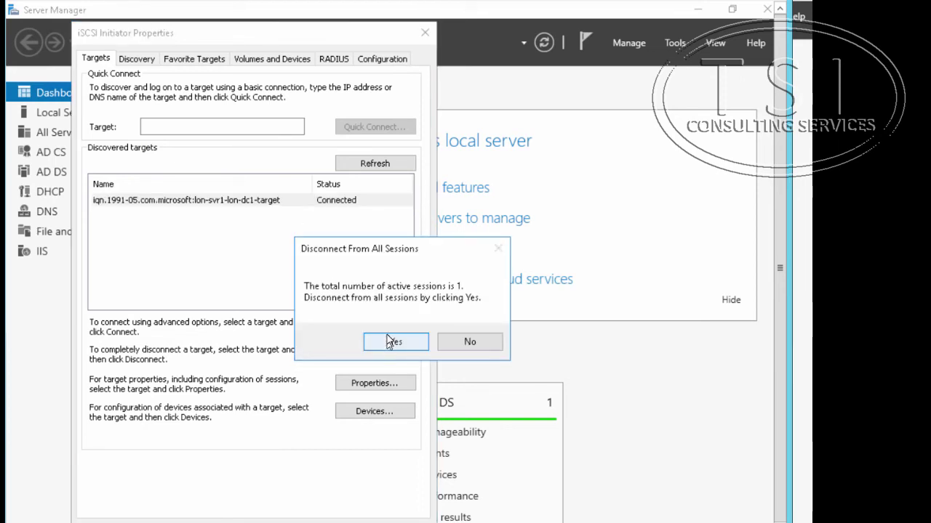
pyautogui.click(392, 342)
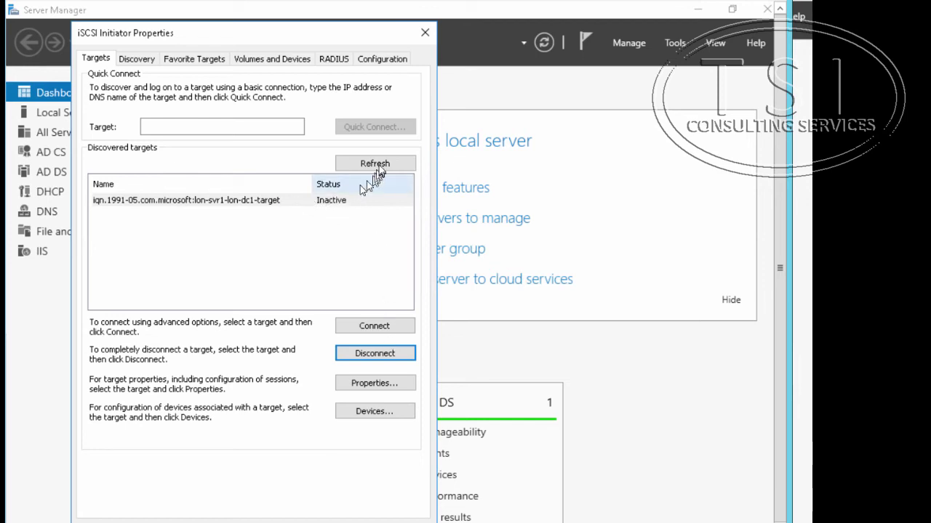
# - Connect the inactive target with multi-path enabled, using local adapter Microsoft iSCSI Initiator, initiator IP 172.16.0.10 and target portal 172.16.0.11 / 3260
pyautogui.click(205, 204)
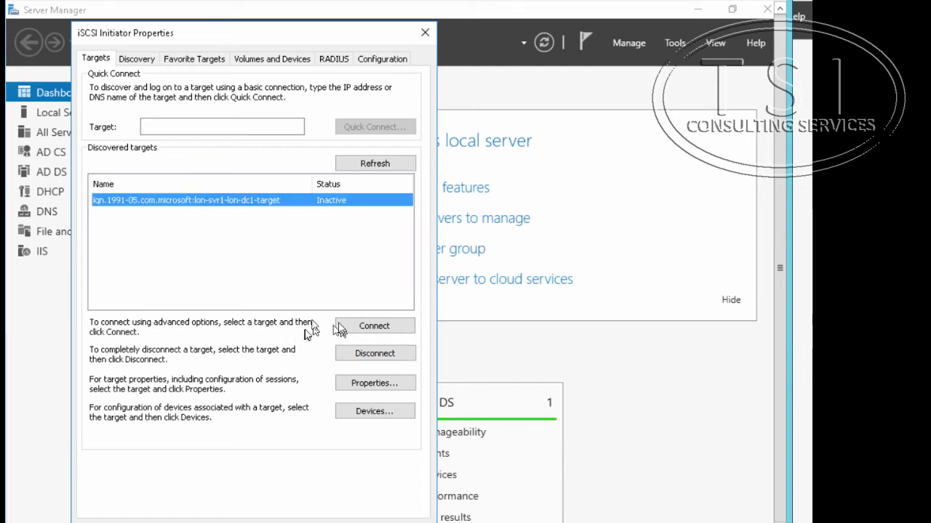
pyautogui.click(374, 335)
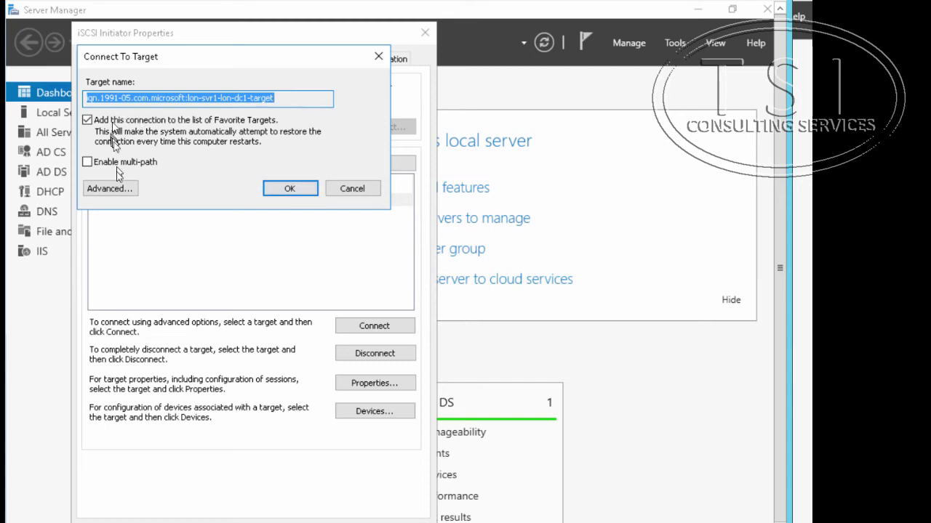
pyautogui.click(89, 162)
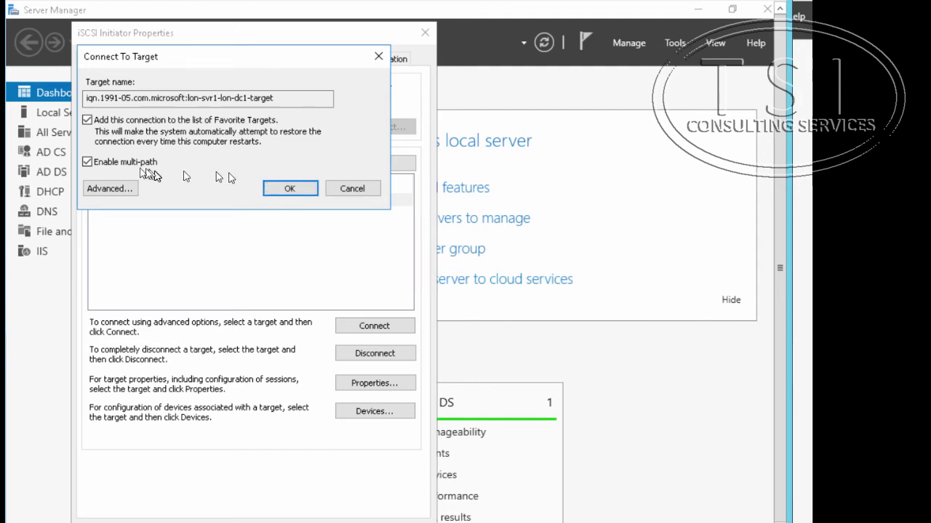
pyautogui.click(110, 189)
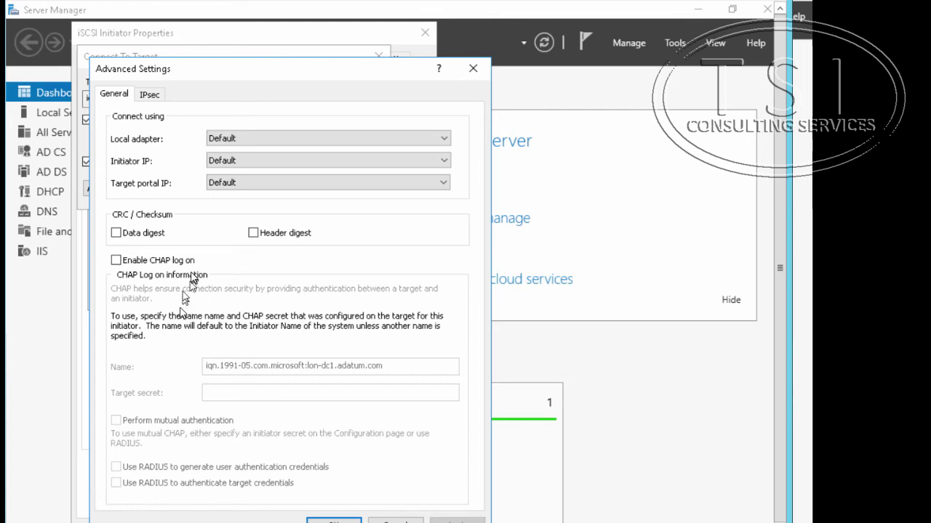
pyautogui.click(271, 140)
pyautogui.click(259, 162)
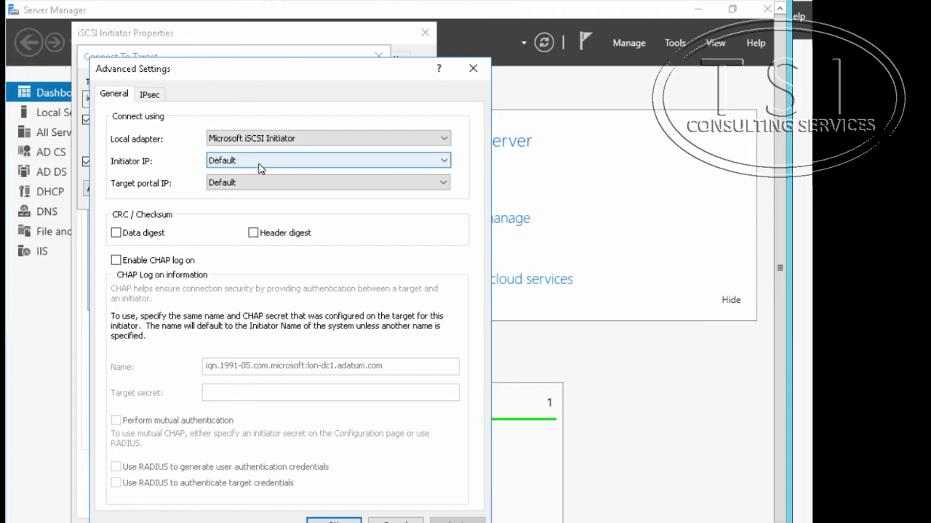
pyautogui.click(259, 164)
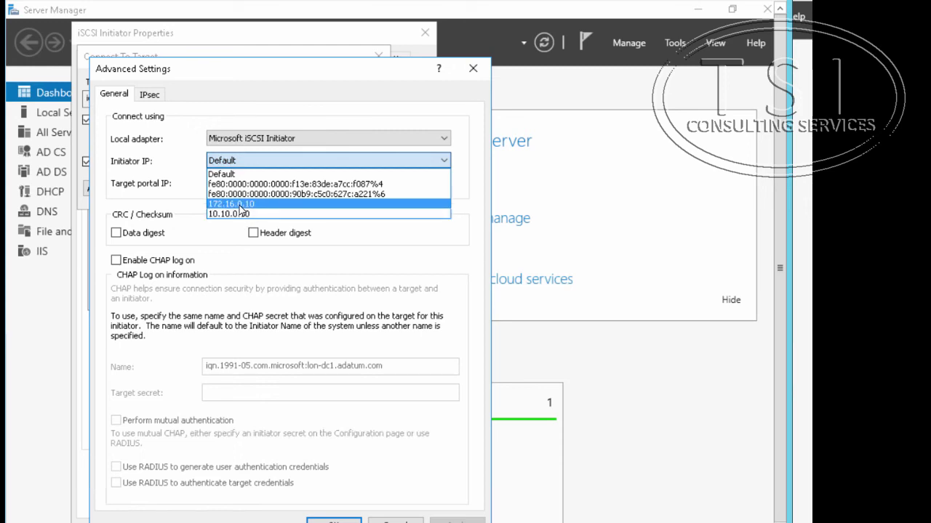
pyautogui.click(239, 206)
pyautogui.click(243, 185)
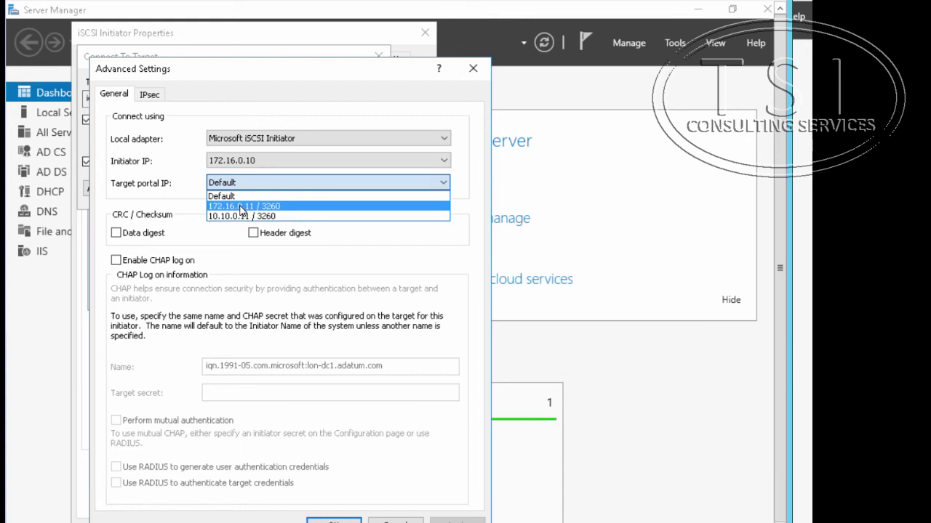
pyautogui.click(241, 207)
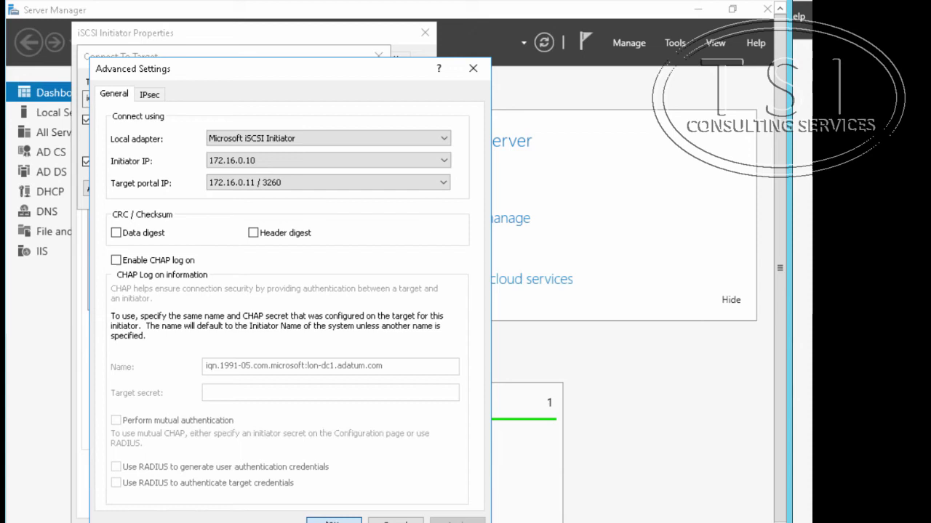
pyautogui.click(332, 521)
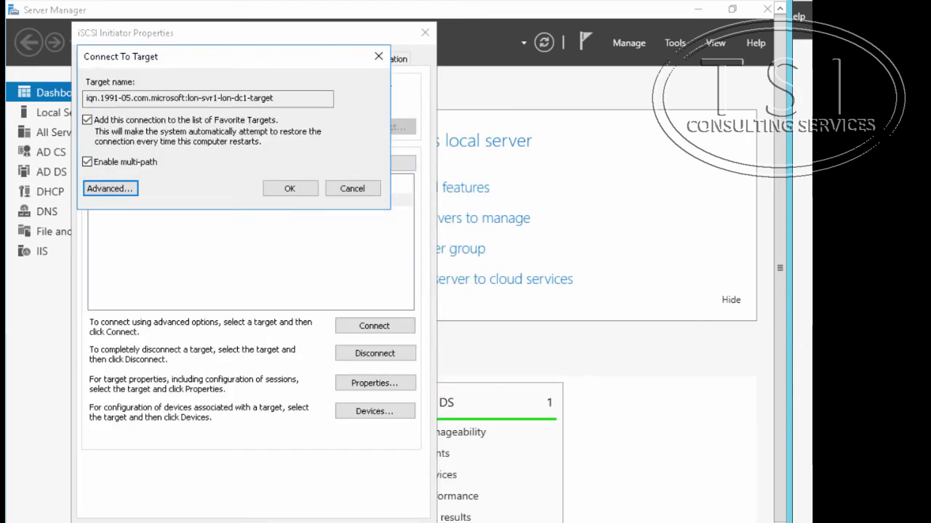
pyautogui.click(290, 190)
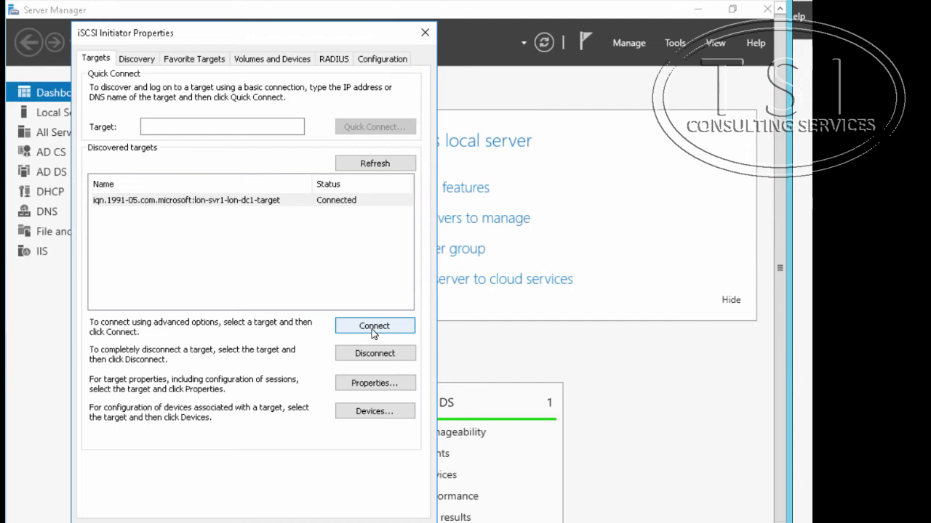
# - Add a second multi-path connection to the target using Microsoft iSCSI Initiator, initiator IP 10.10.0.10 and target portal 10.10.0.11 / 3260
pyautogui.click(372, 331)
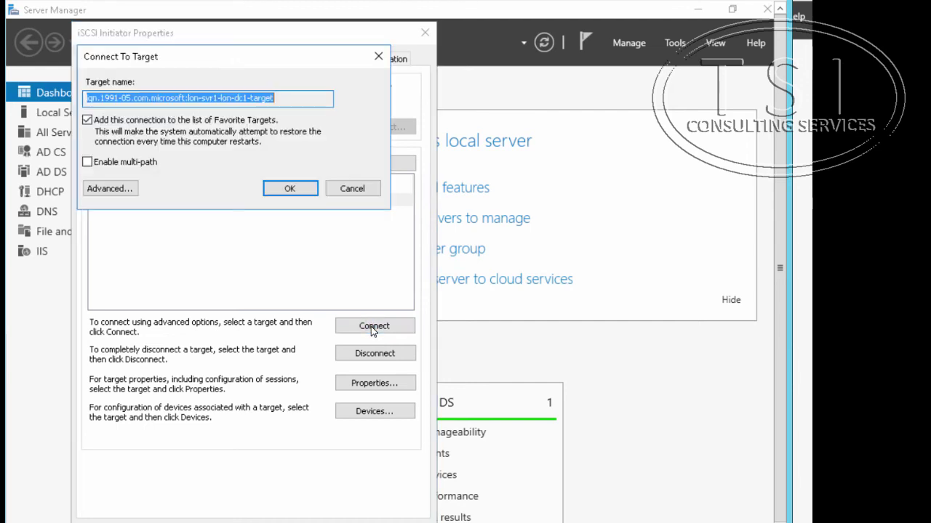
pyautogui.click(88, 162)
pyautogui.click(111, 188)
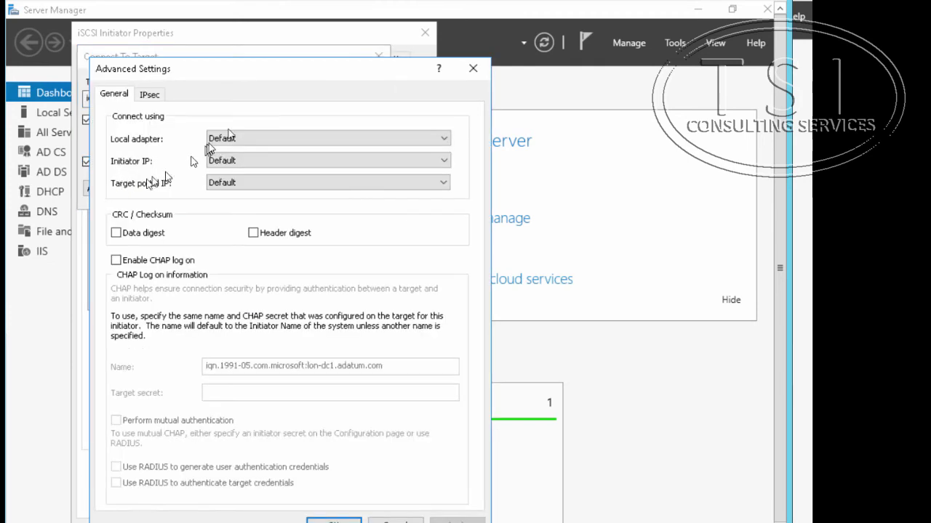
pyautogui.click(230, 138)
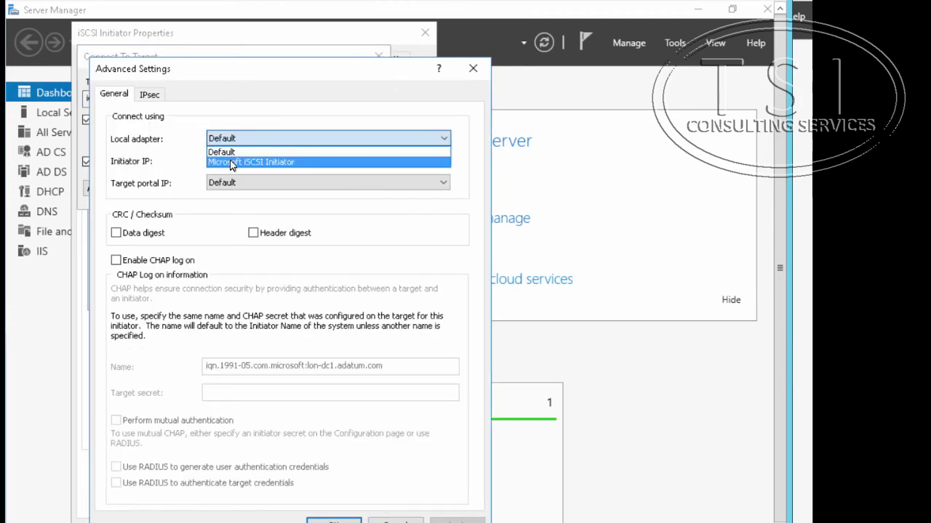
pyautogui.click(231, 162)
pyautogui.click(225, 160)
pyautogui.click(238, 208)
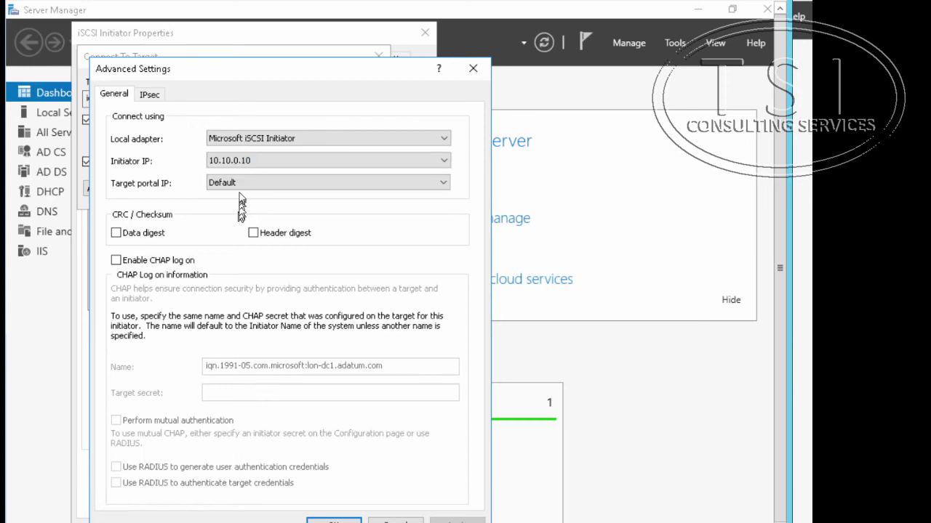
pyautogui.click(238, 183)
pyautogui.click(235, 217)
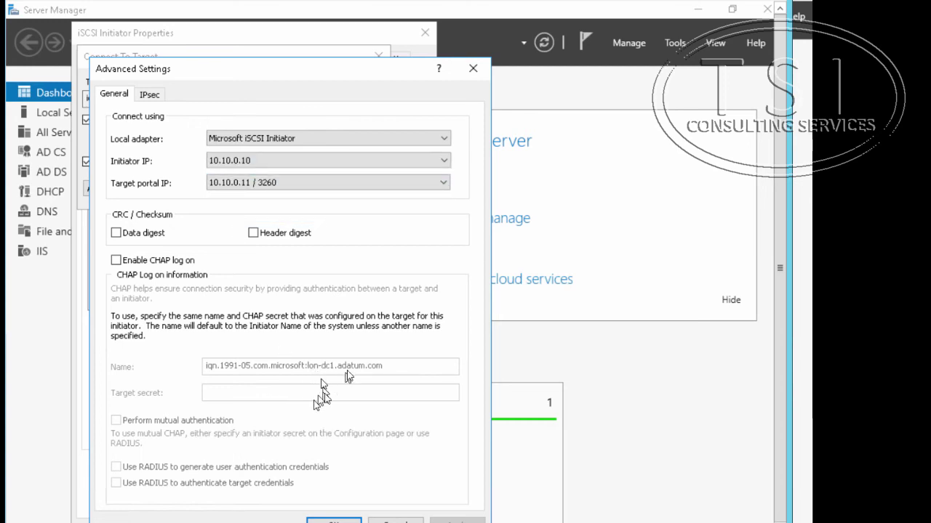
pyautogui.click(330, 520)
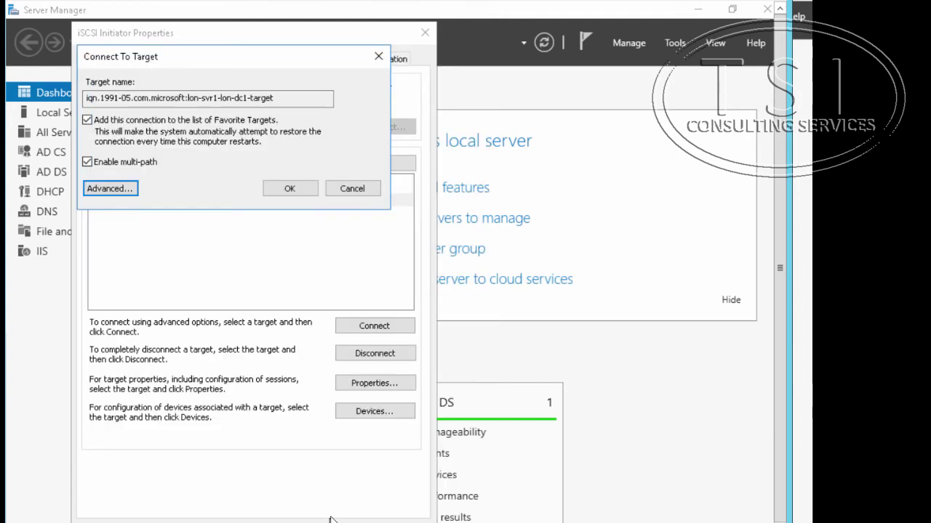
pyautogui.click(290, 191)
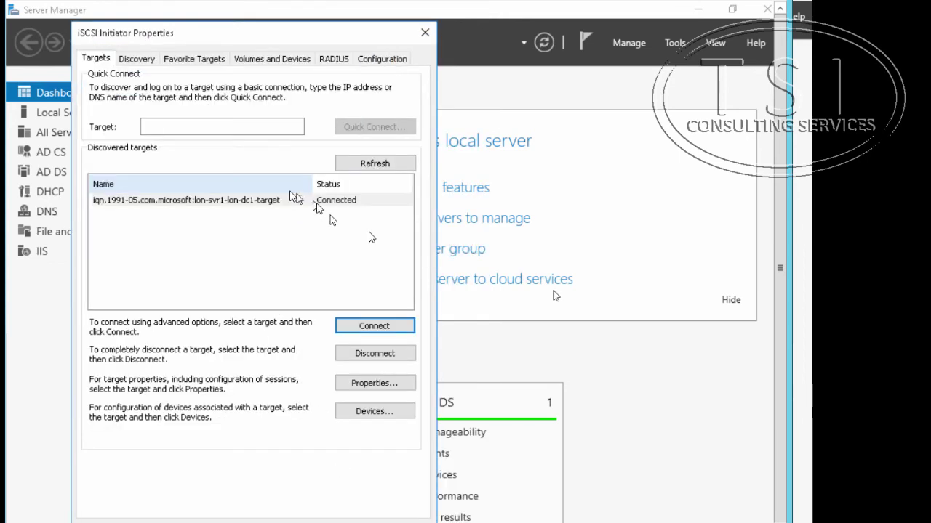
# - Auto-configure all available devices in the iSCSI initiator's volume list
pyautogui.click(263, 60)
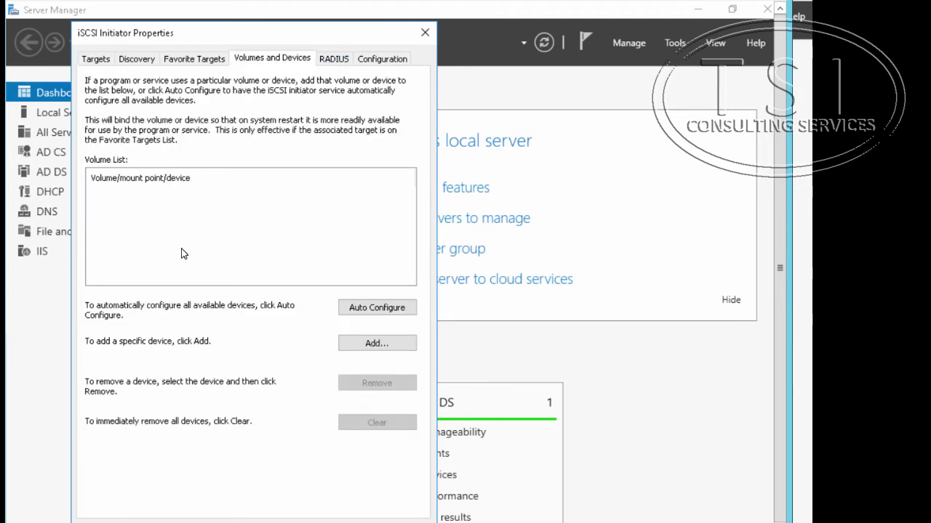
pyautogui.click(388, 307)
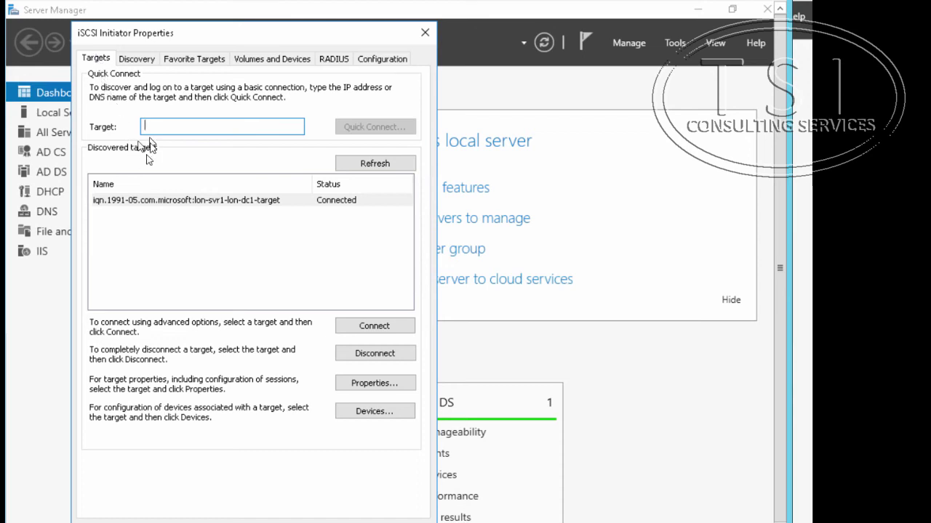
# - Open the MPIO settings of Disk 2 on the connected lon-svr1-lon-dc1-target and set the load balance policy to Round Robin
pyautogui.click(121, 204)
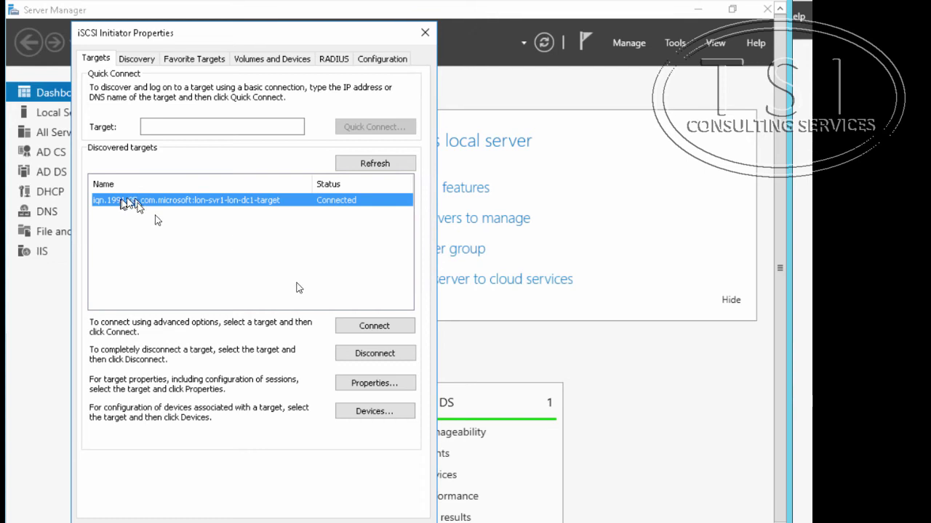
pyautogui.click(388, 411)
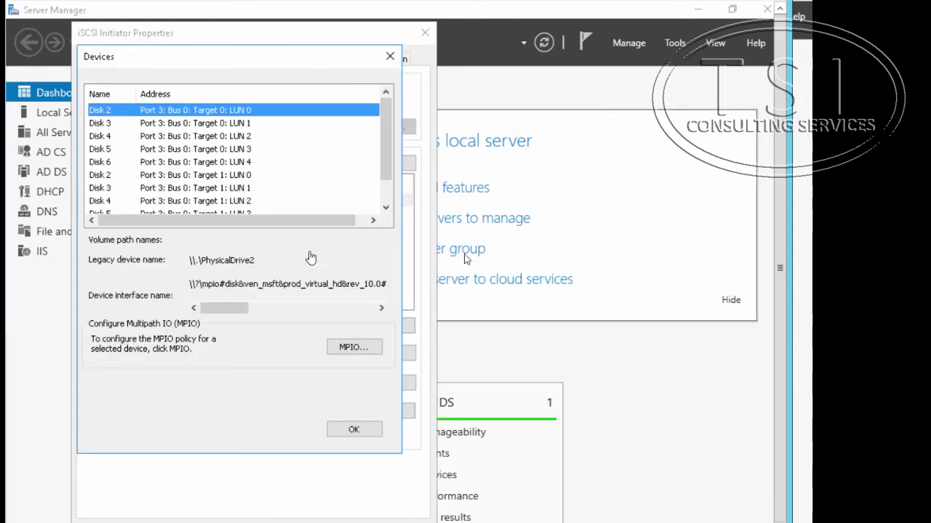
pyautogui.click(358, 349)
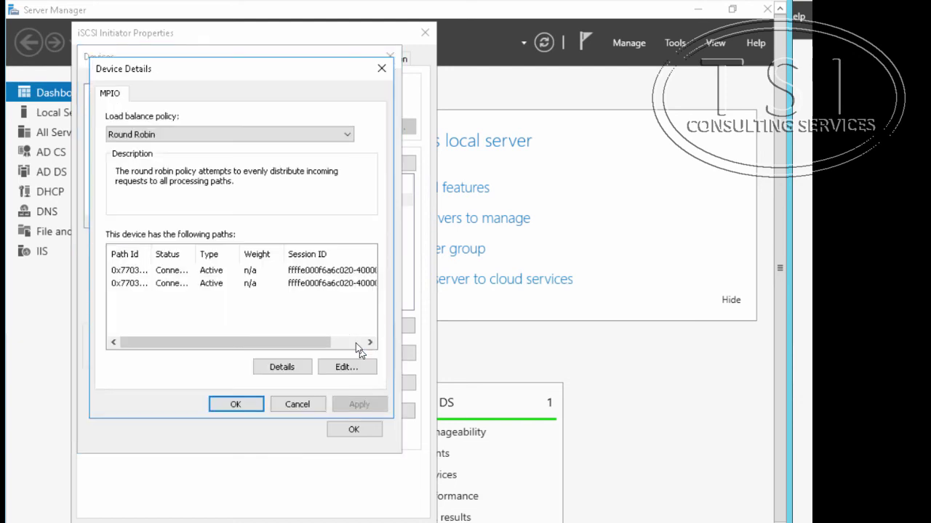
pyautogui.click(197, 135)
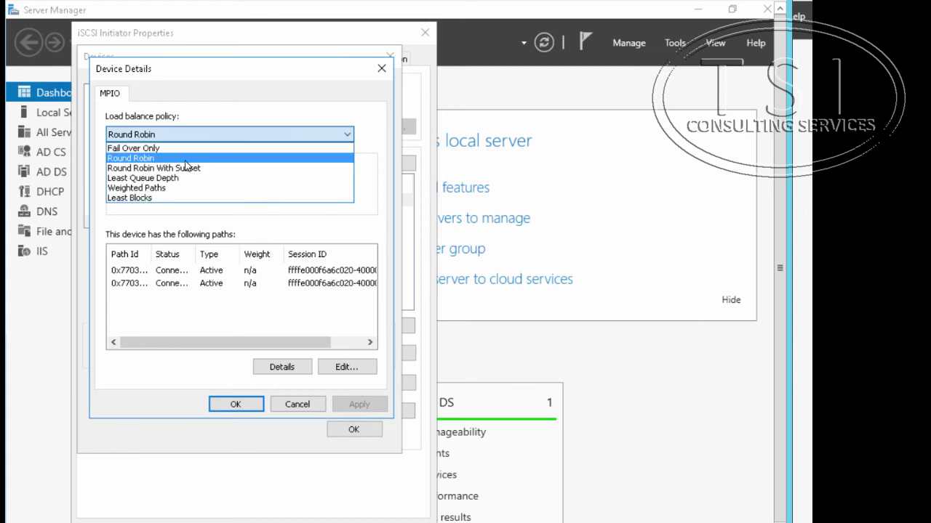
pyautogui.click(184, 159)
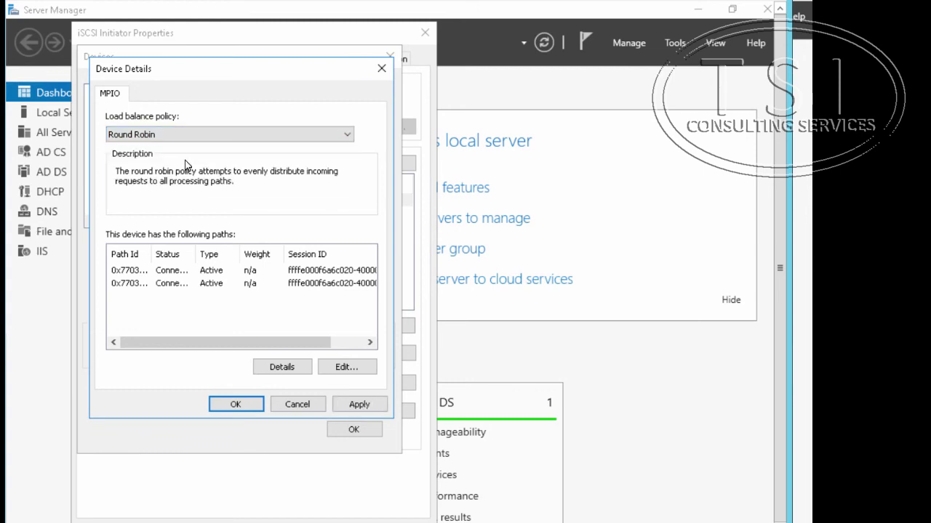
# - Check the source and target portals of both MPIO paths of Disk 2, and close the device dialogs
pyautogui.click(149, 275)
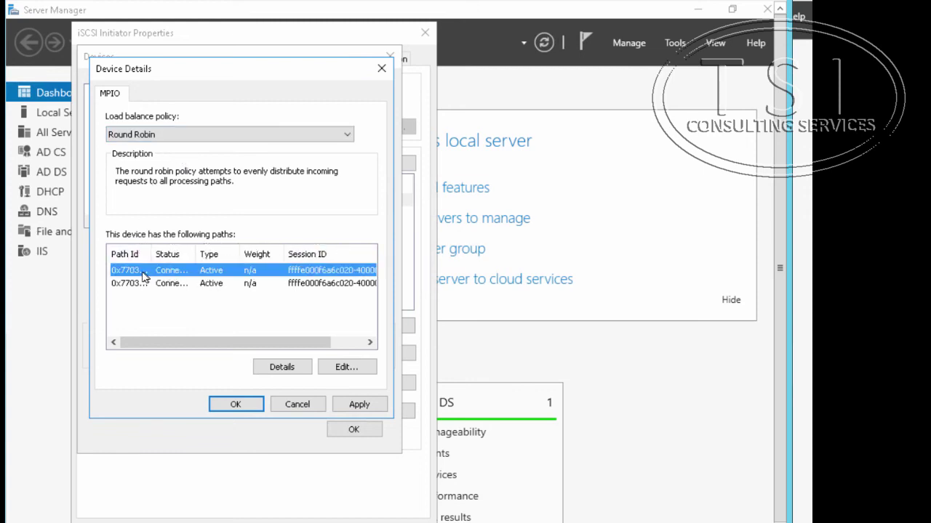
pyautogui.click(276, 371)
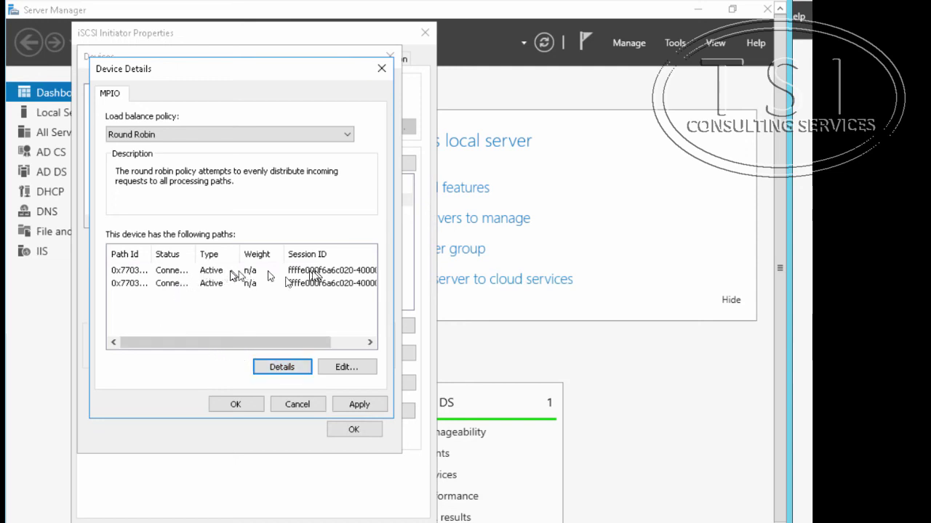
pyautogui.click(169, 272)
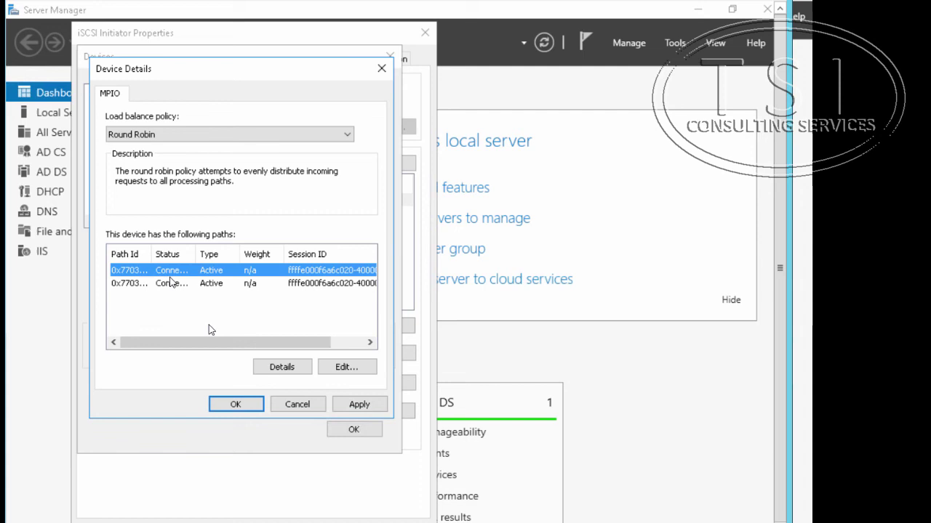
pyautogui.click(273, 365)
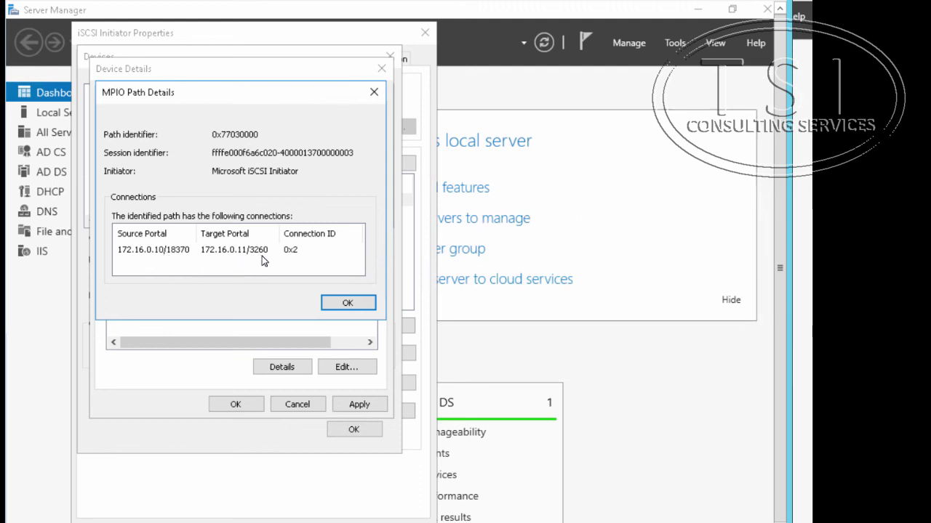
pyautogui.click(347, 304)
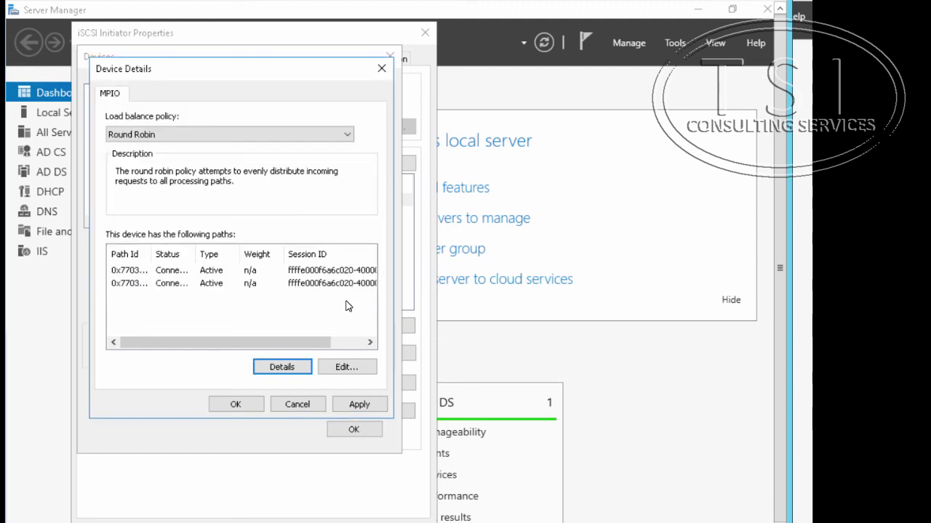
pyautogui.click(260, 285)
pyautogui.click(299, 369)
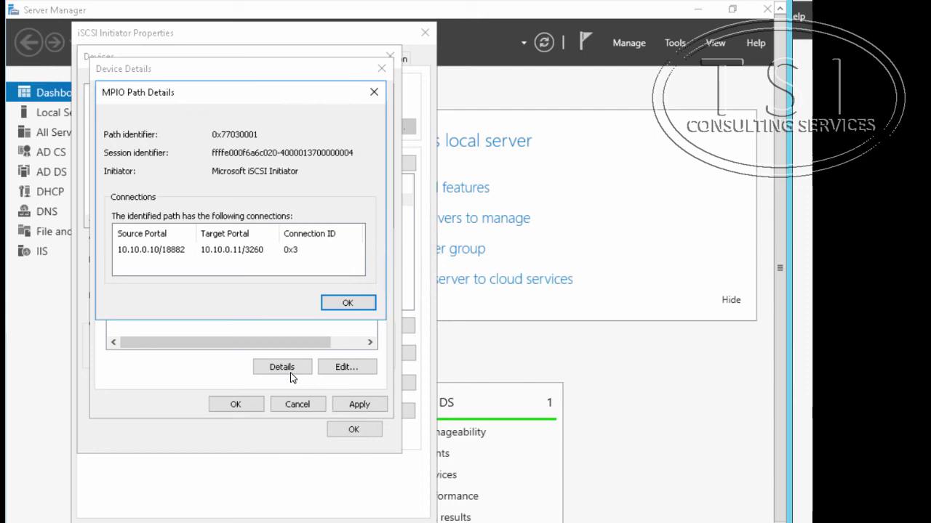
pyautogui.click(347, 304)
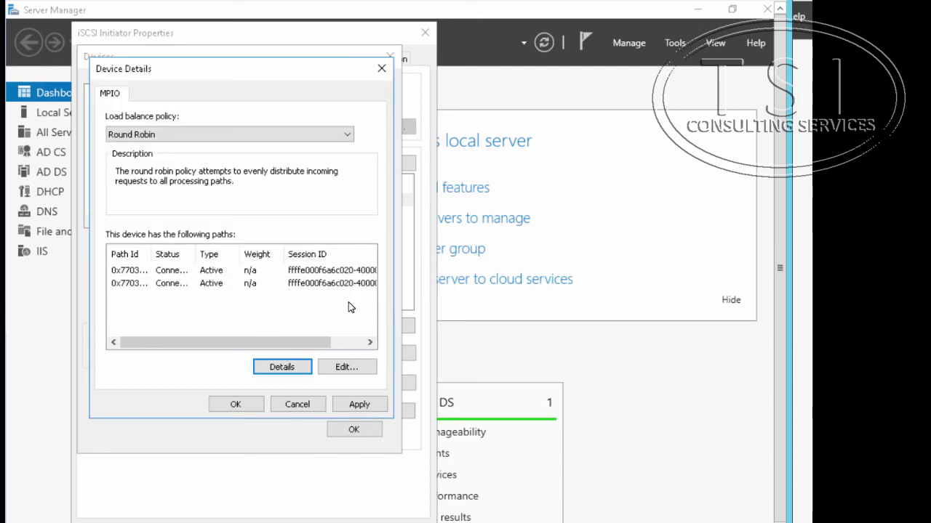
pyautogui.click(244, 404)
pyautogui.click(354, 428)
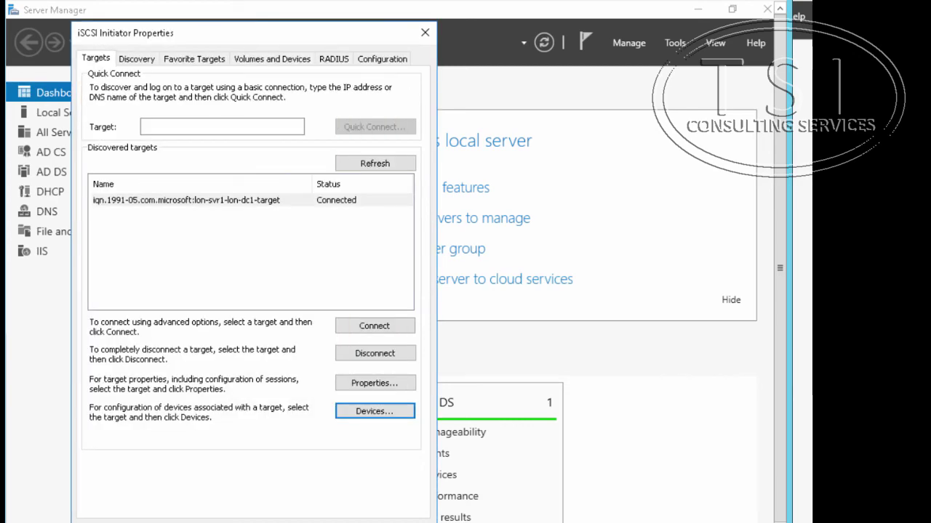
# - Highlight the task "Verify the presence of iSCSI disks" in the outline document, and close the iSCSI Initiator properties
pyautogui.hotkey('alt', 'Tab')
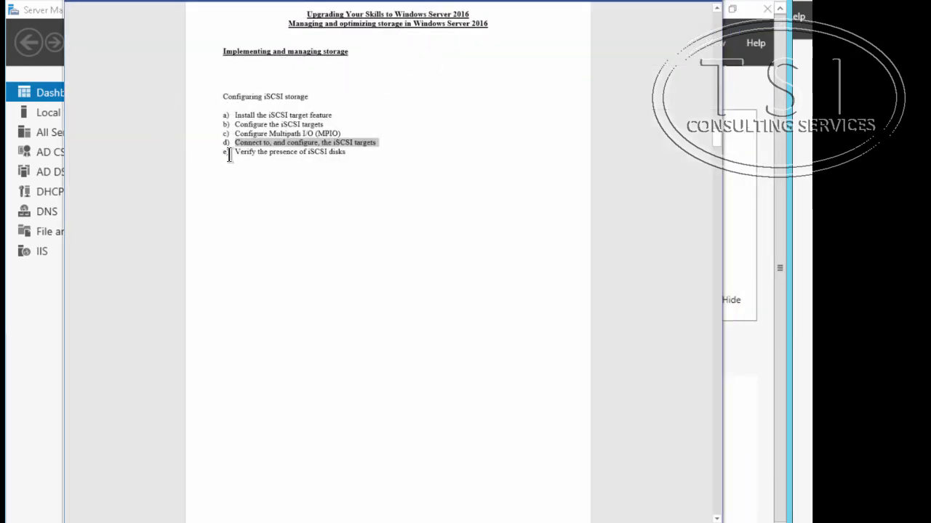
pyautogui.moveTo(234, 152); pyautogui.dragTo(378, 149)
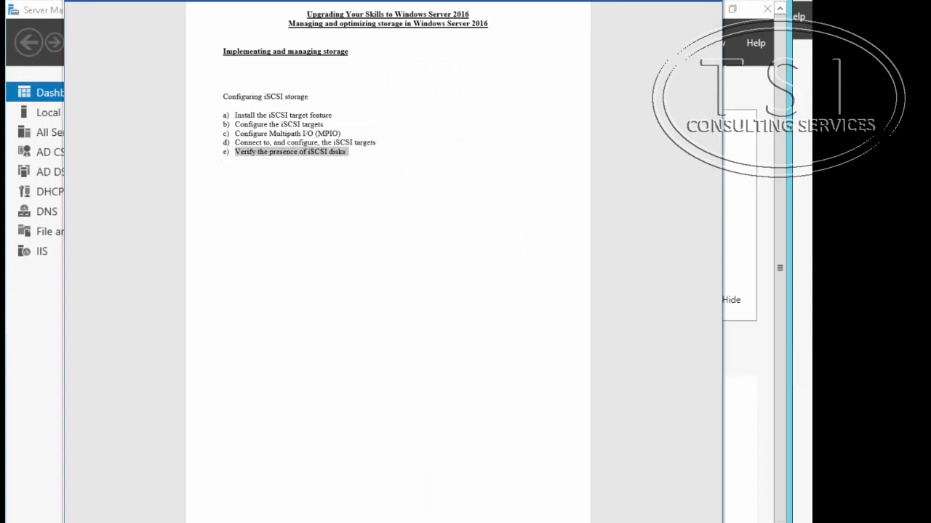
pyautogui.hotkey('alt', 'Tab')
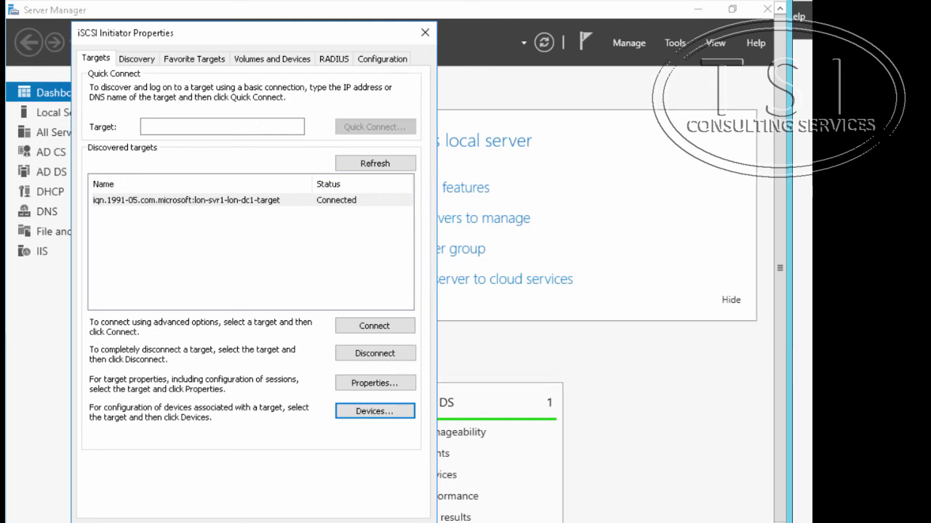
pyautogui.press('Escape')
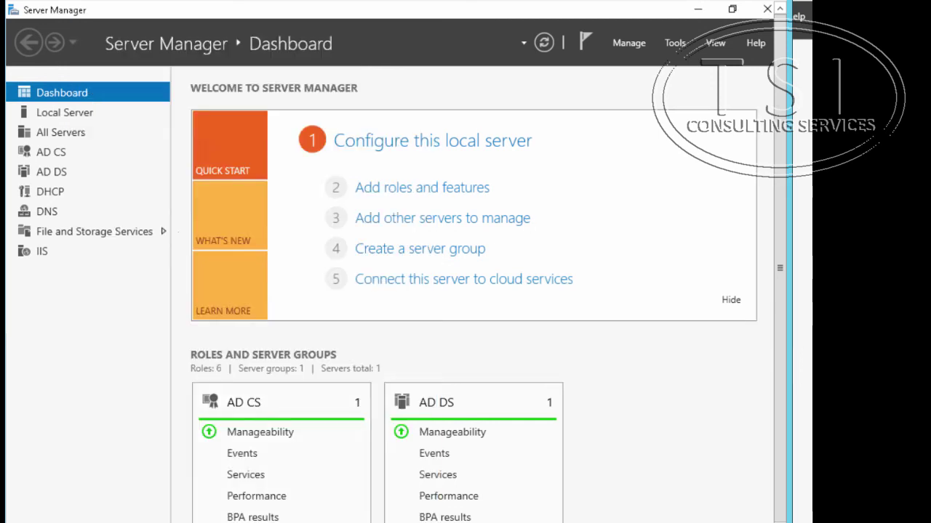
# - Examine the disks of LON-DC1 in File and Storage Services, checking the status, capacity and bus type of the five iSCSI disks
pyautogui.click(55, 114)
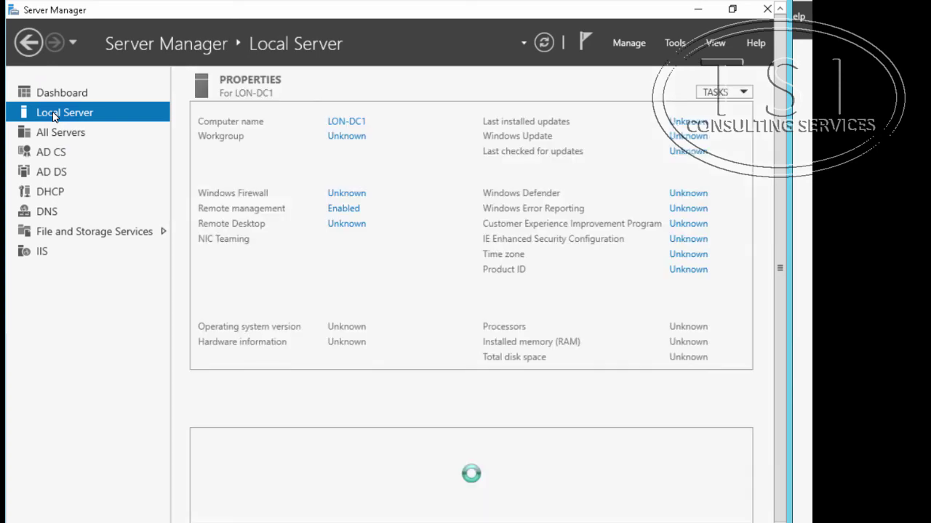
pyautogui.click(70, 234)
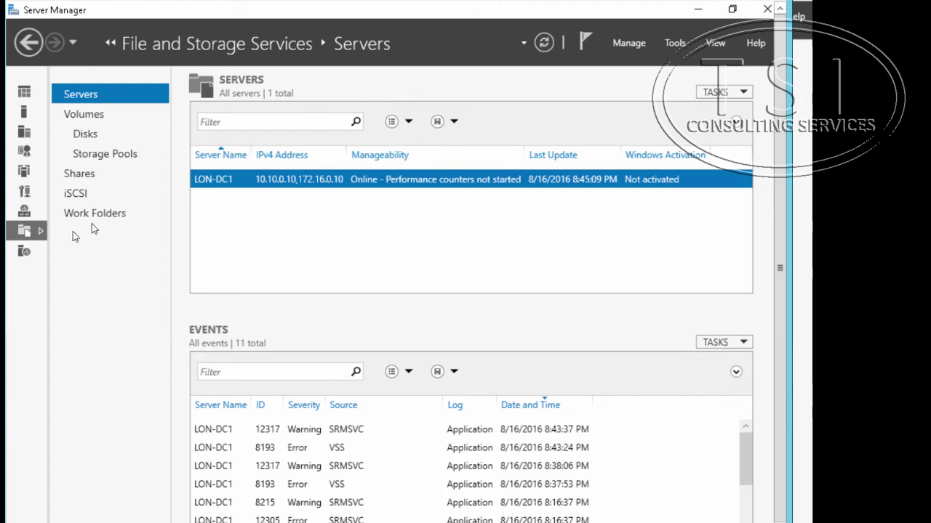
pyautogui.click(99, 136)
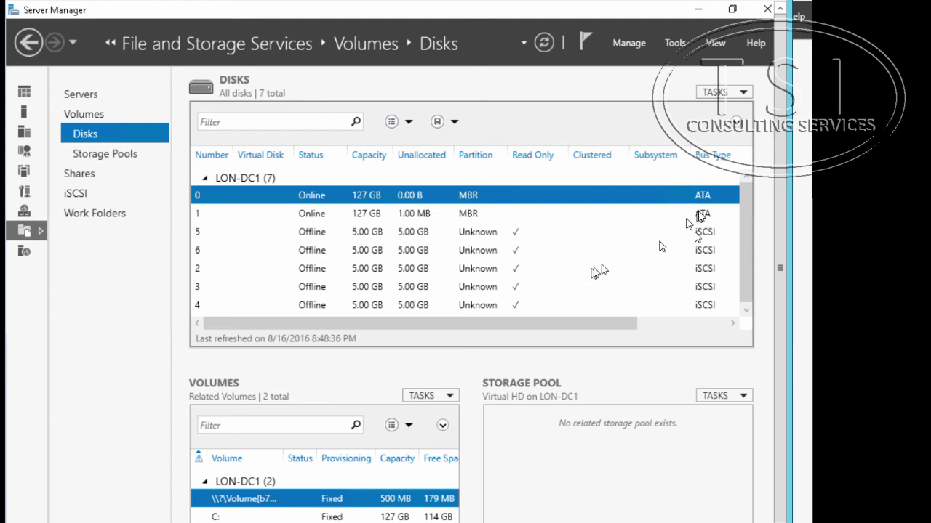
pyautogui.click(365, 306)
pyautogui.click(363, 288)
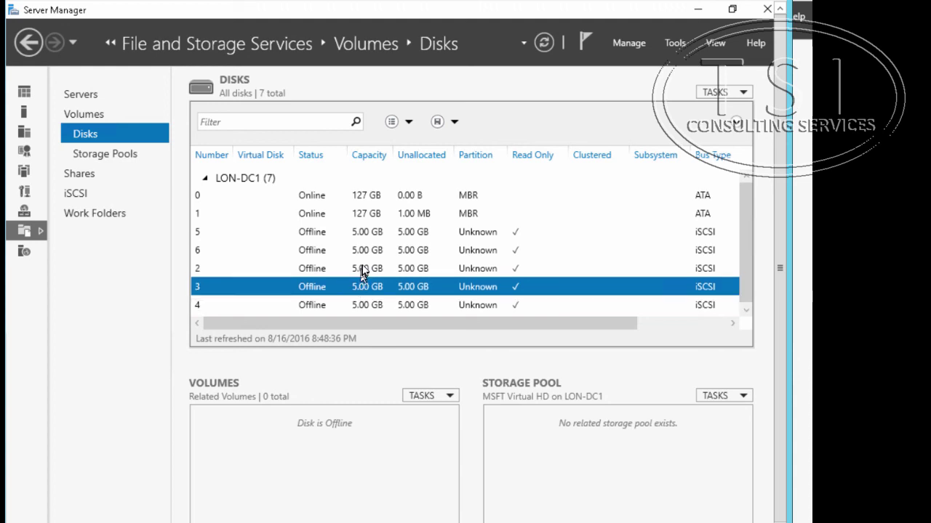
pyautogui.click(364, 269)
pyautogui.click(371, 248)
pyautogui.click(371, 237)
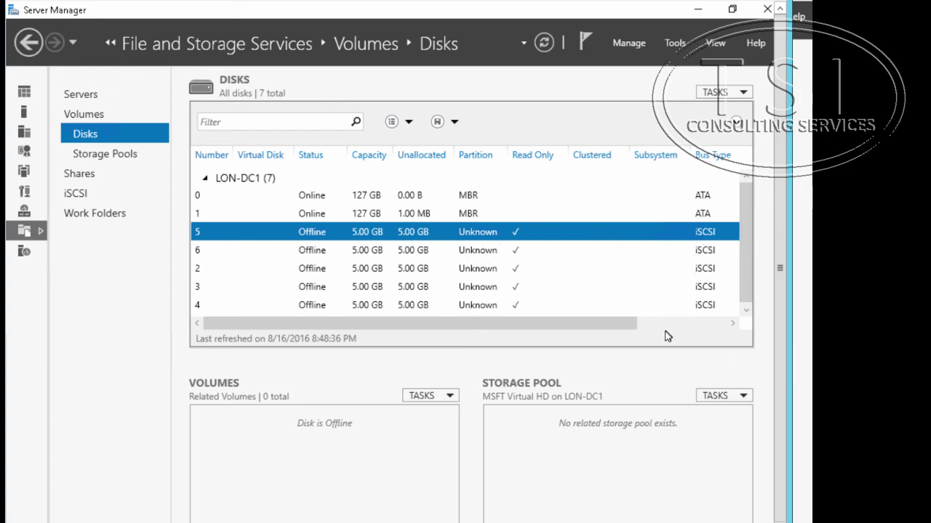
pyautogui.rightClick(457, 238)
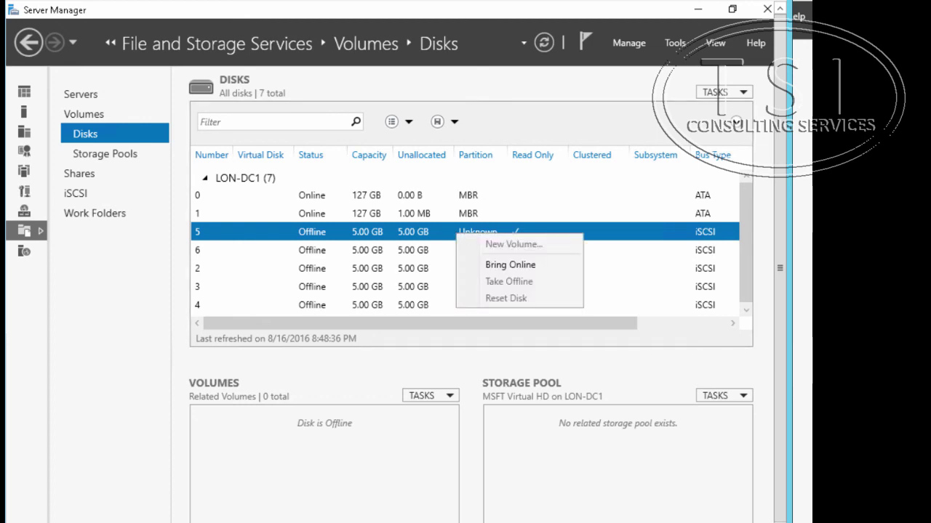
pyautogui.click(500, 267)
pyautogui.click(637, 464)
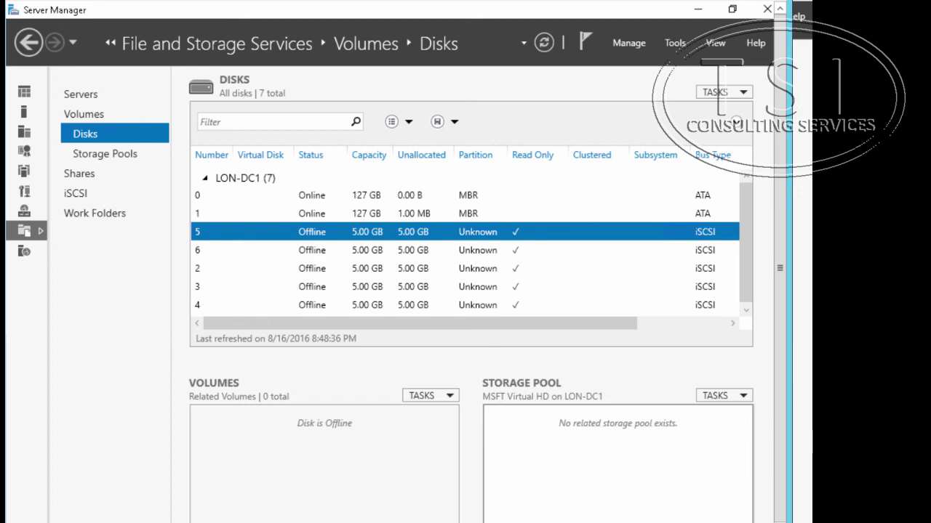
# - Switch back to the iSCSI storage task outline document to review its list of tasks
pyautogui.hotkey('alt', 'Tab')
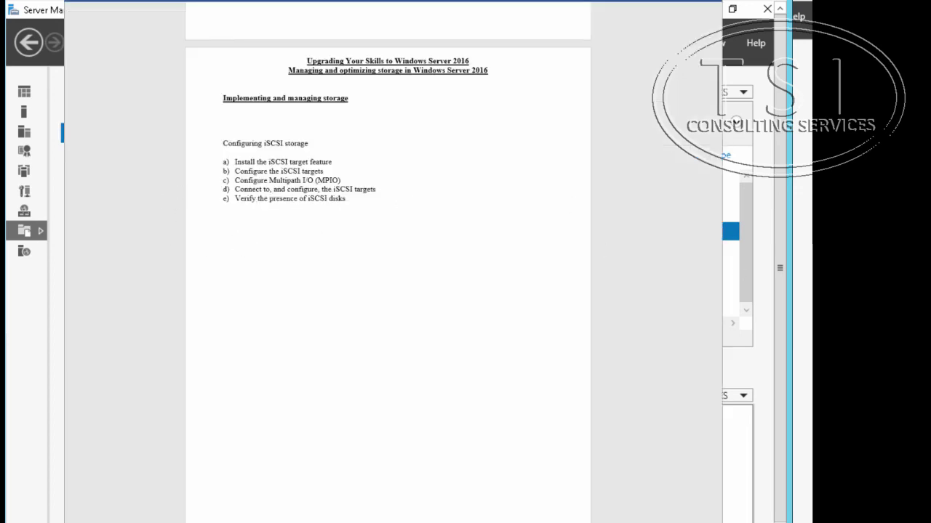